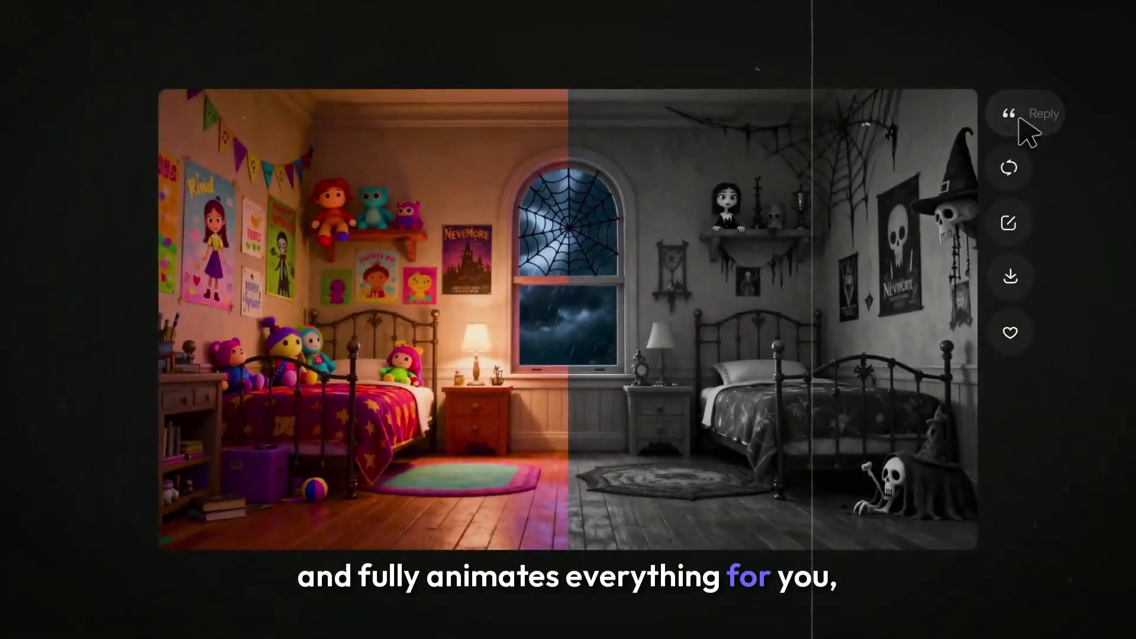
# Look through the finished Harry Potter storyboard, from the character elements to the shot at the opening door
pyautogui.click(1009, 113)
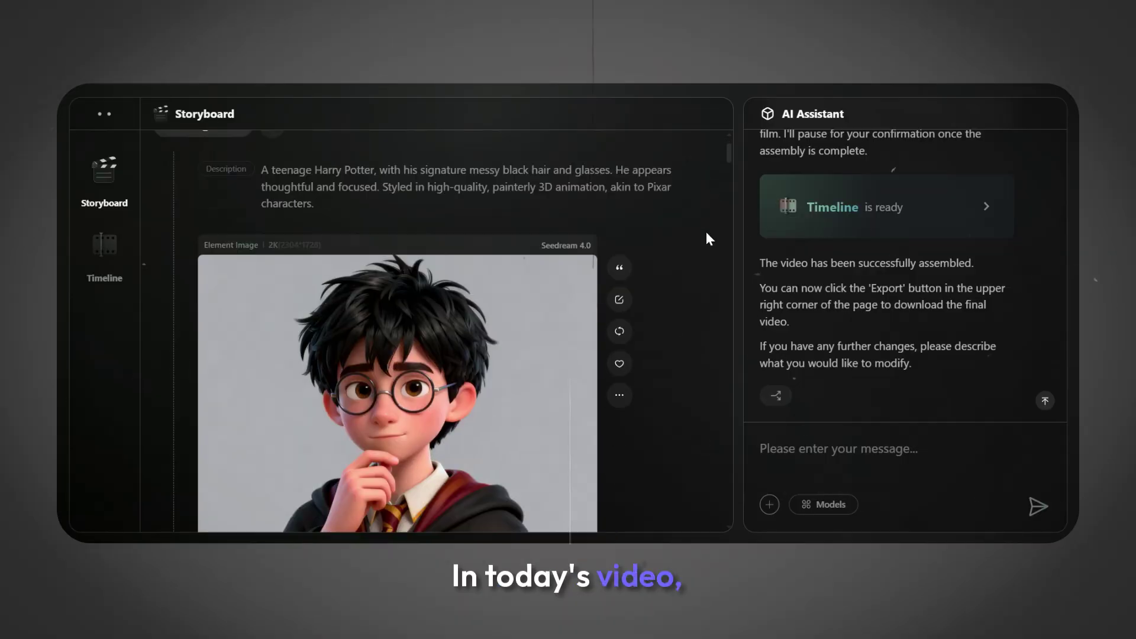
pyautogui.scroll(-15, 706, 232)
pyautogui.scroll(-15, 706, 232)
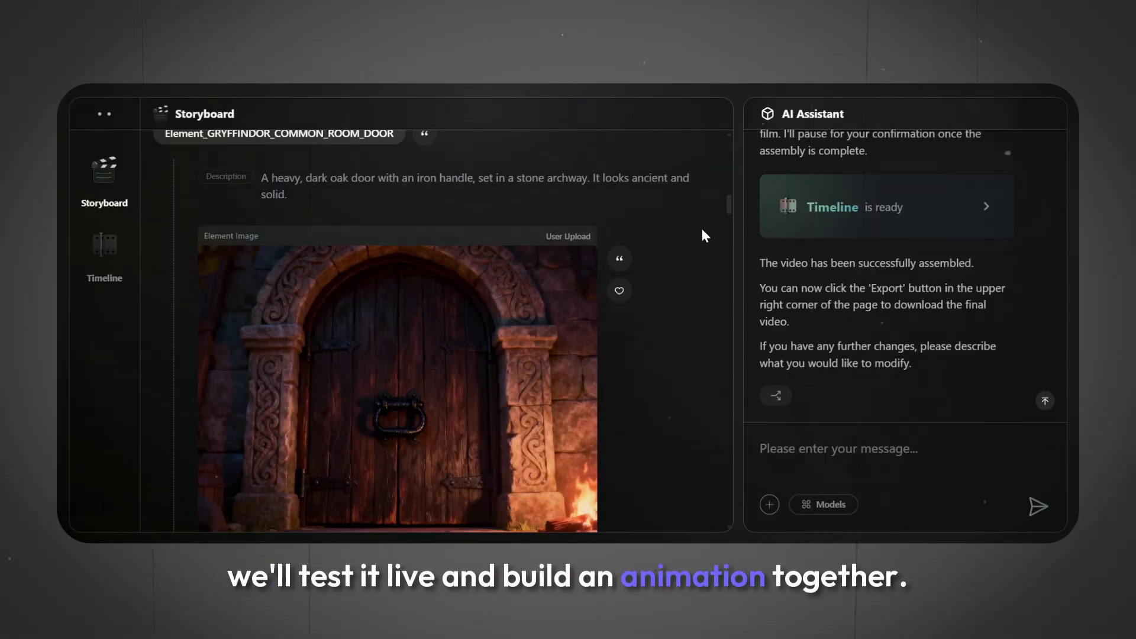
pyautogui.scroll(-15, 703, 232)
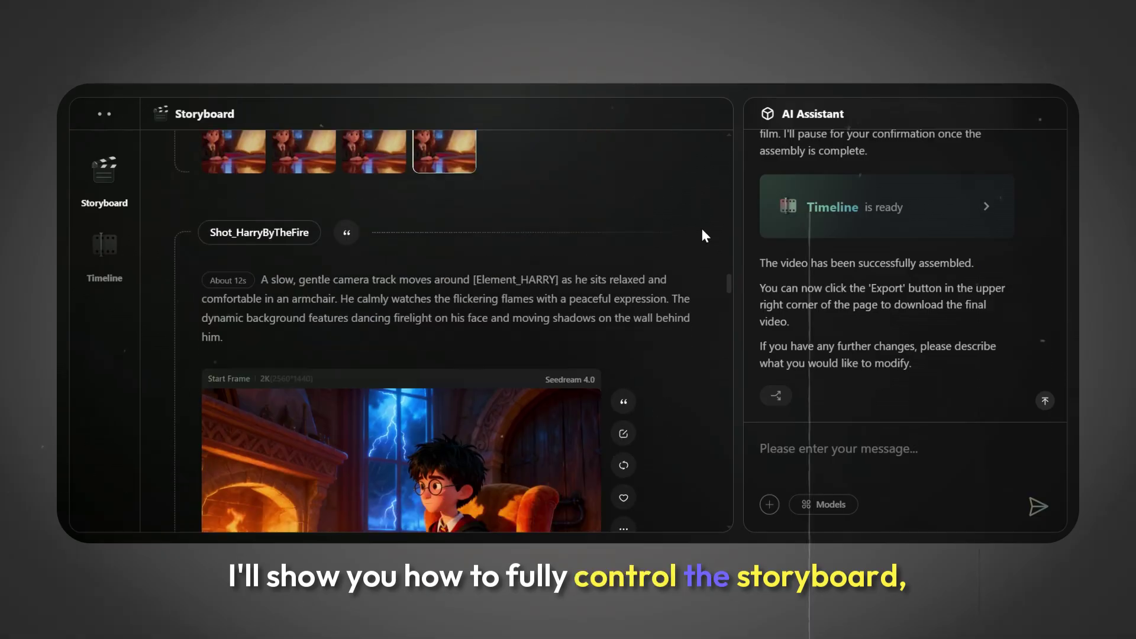
pyautogui.scroll(-15, 703, 232)
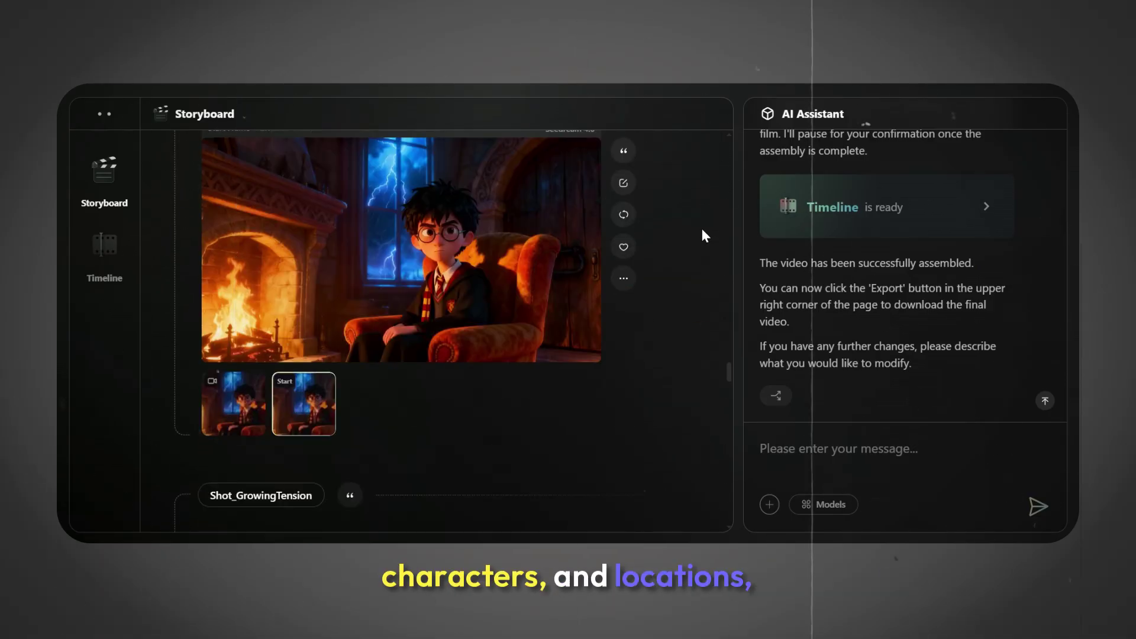
pyautogui.scroll(-15, 703, 236)
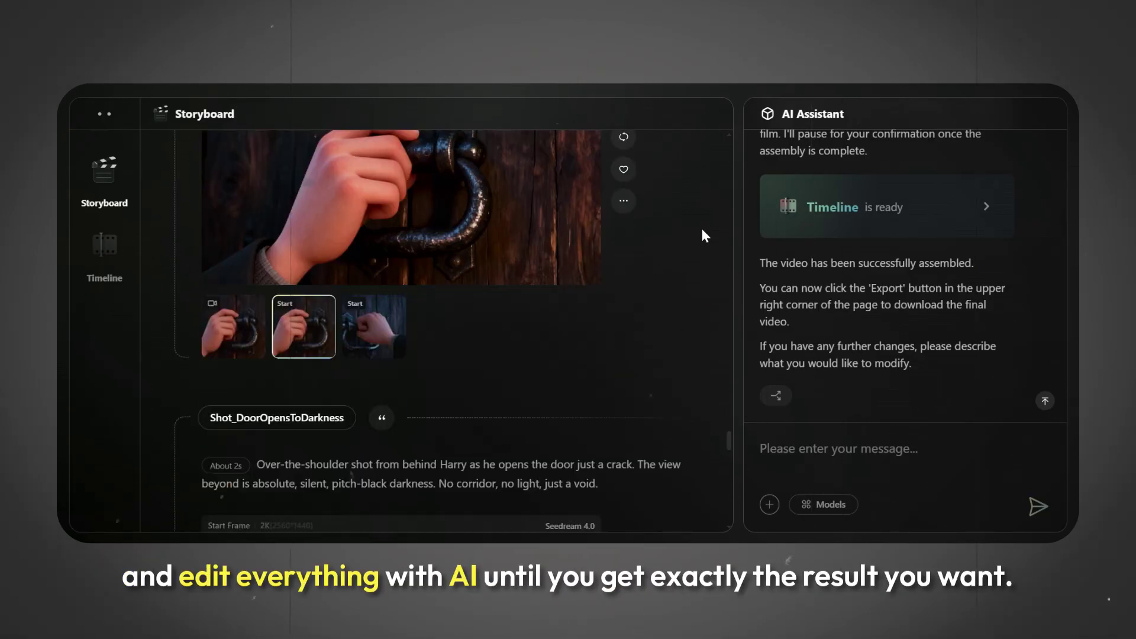
pyautogui.scroll(-5, 703, 235)
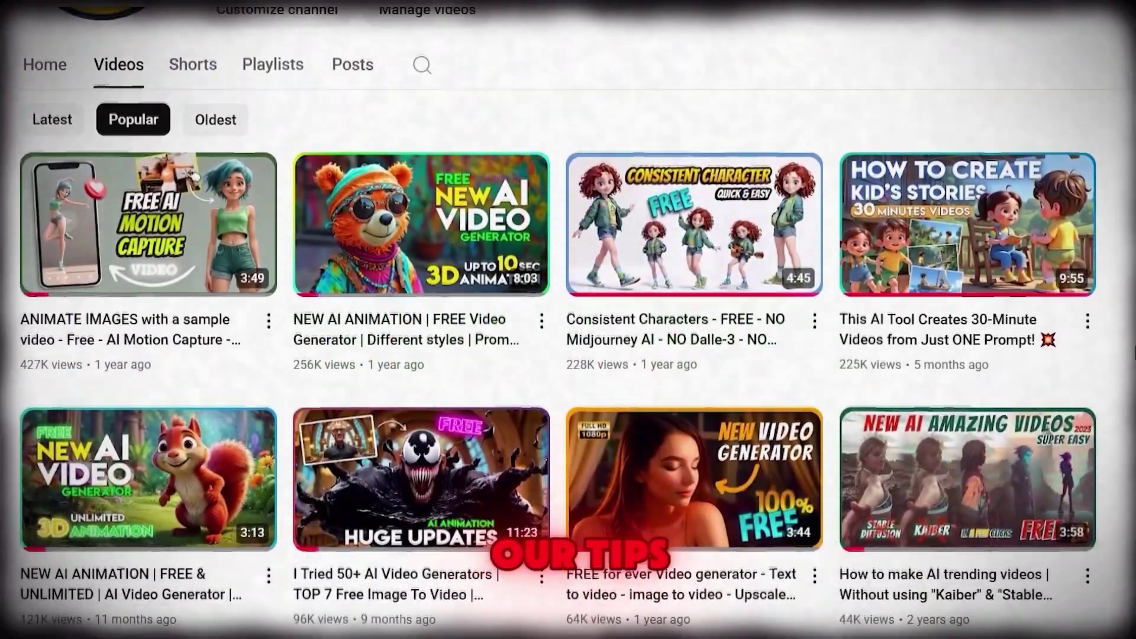
pyautogui.scroll(-7, 568, 332)
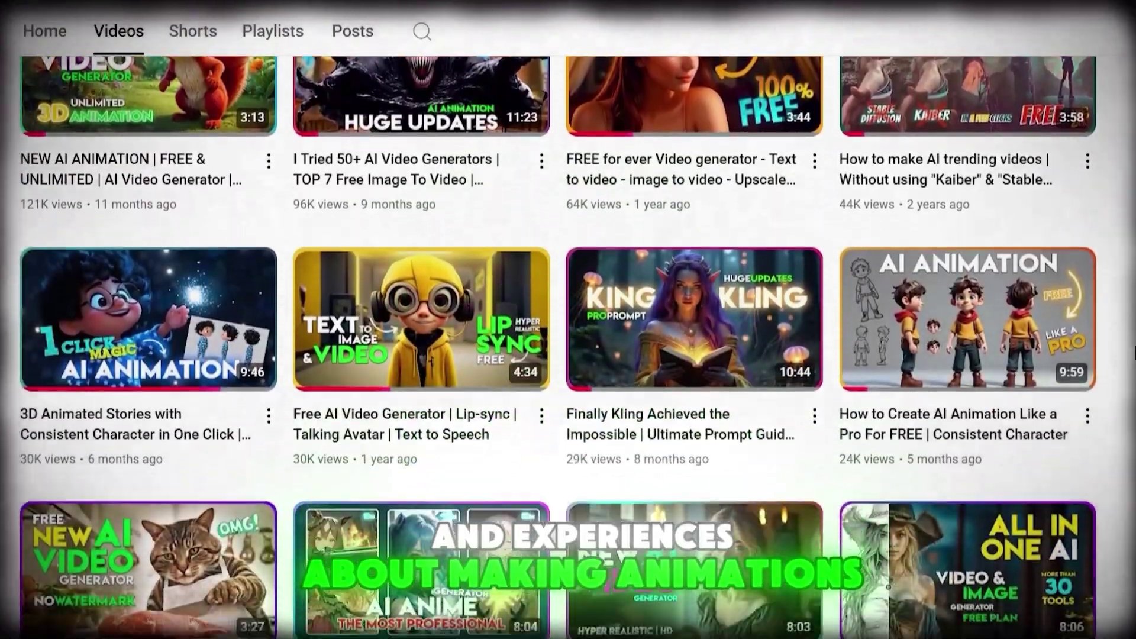
pyautogui.scroll(-5, 568, 332)
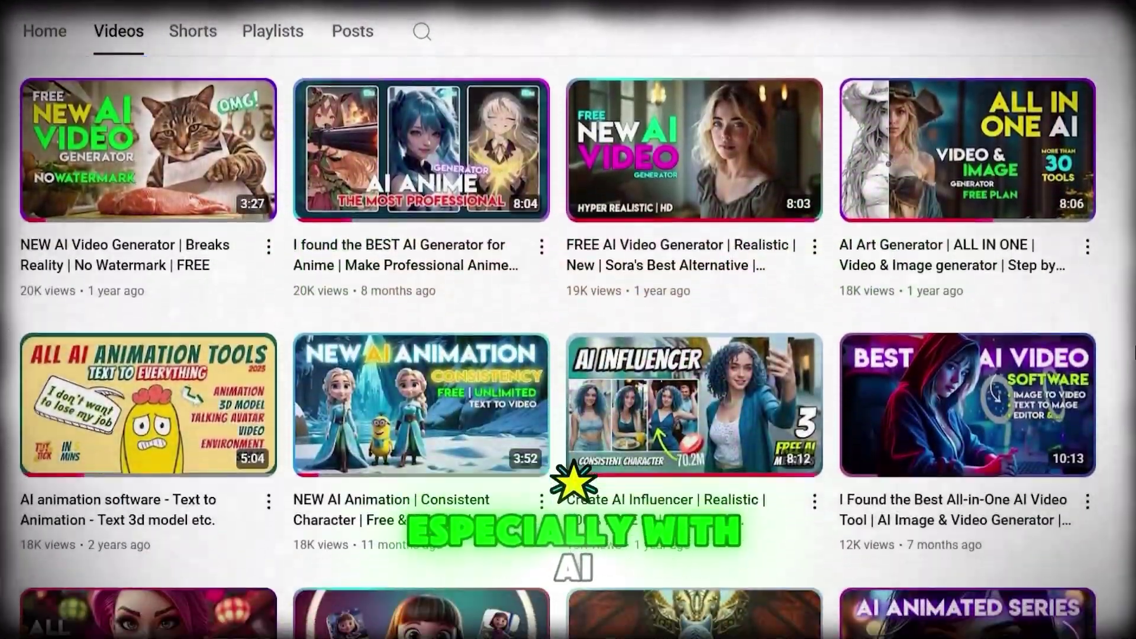
pyautogui.scroll(-2, 568, 331)
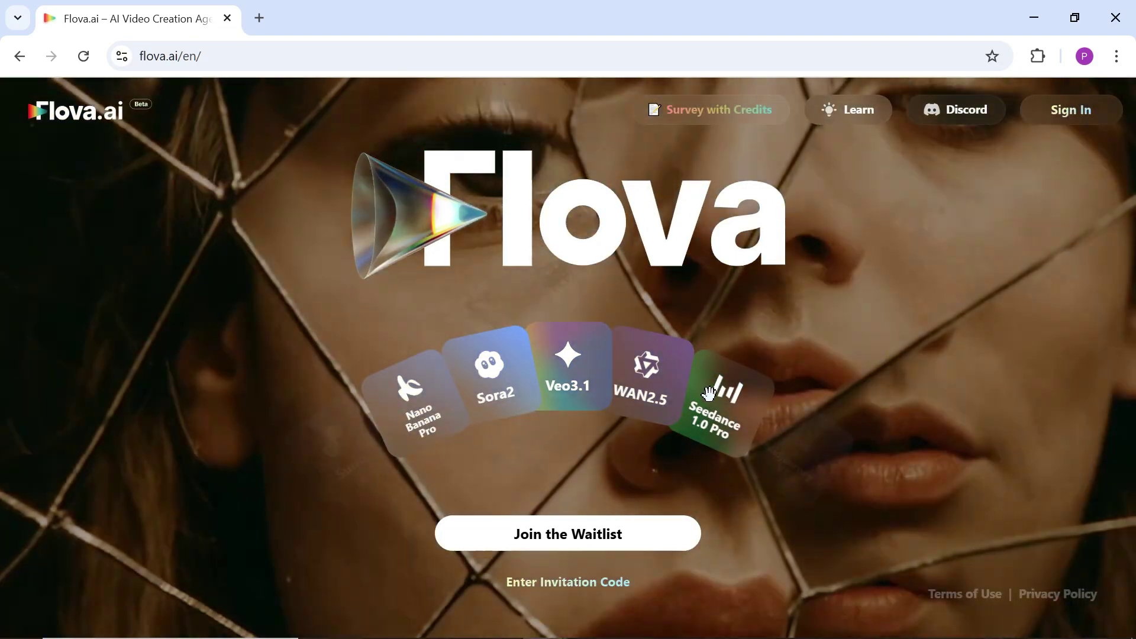
pyautogui.moveTo(714, 404); pyautogui.dragTo(315, 403)
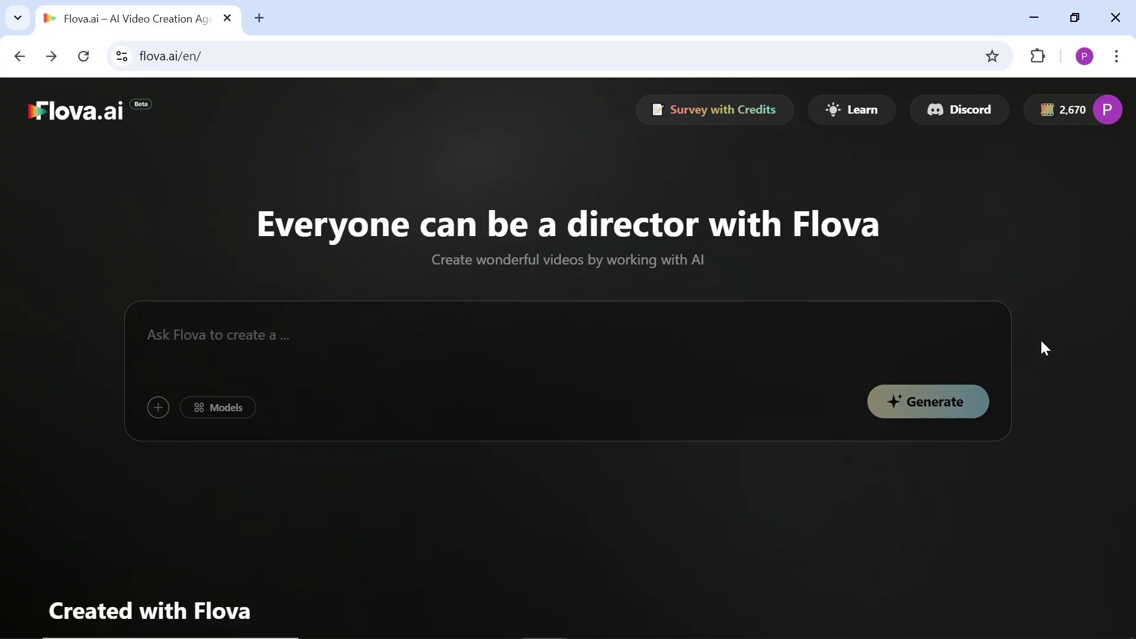
# Paste the complete film script, ending with "Pixar Animation Style", into the creation prompt and remove its trailing blank line
pyautogui.click(247, 344)
pyautogui.hotkey('ctrl', 'v')
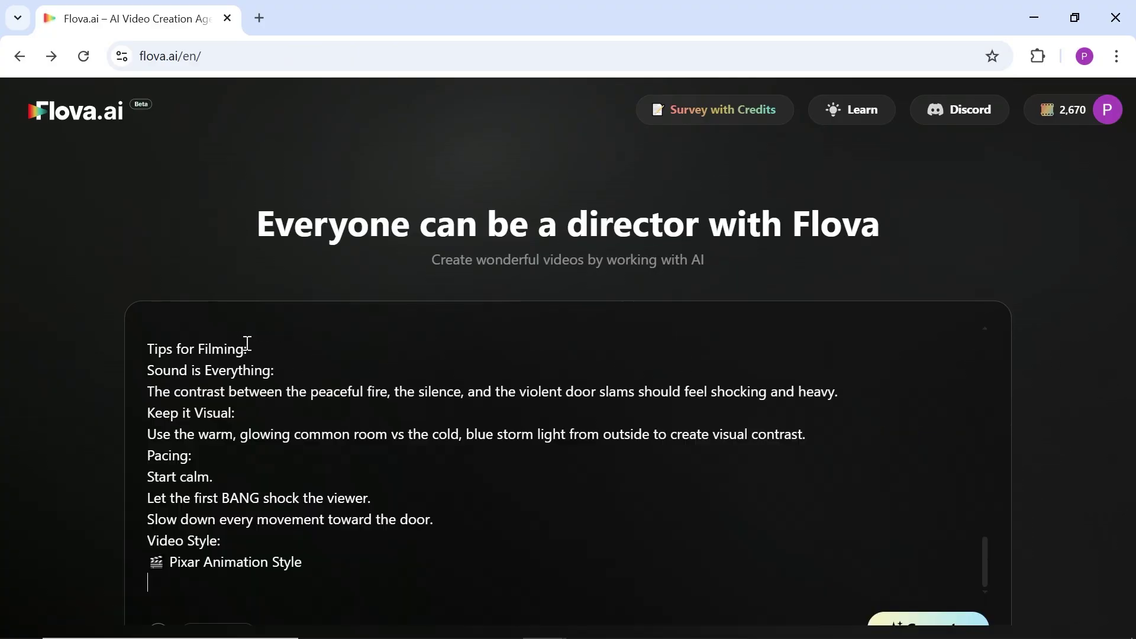
pyautogui.press('BackSpace')
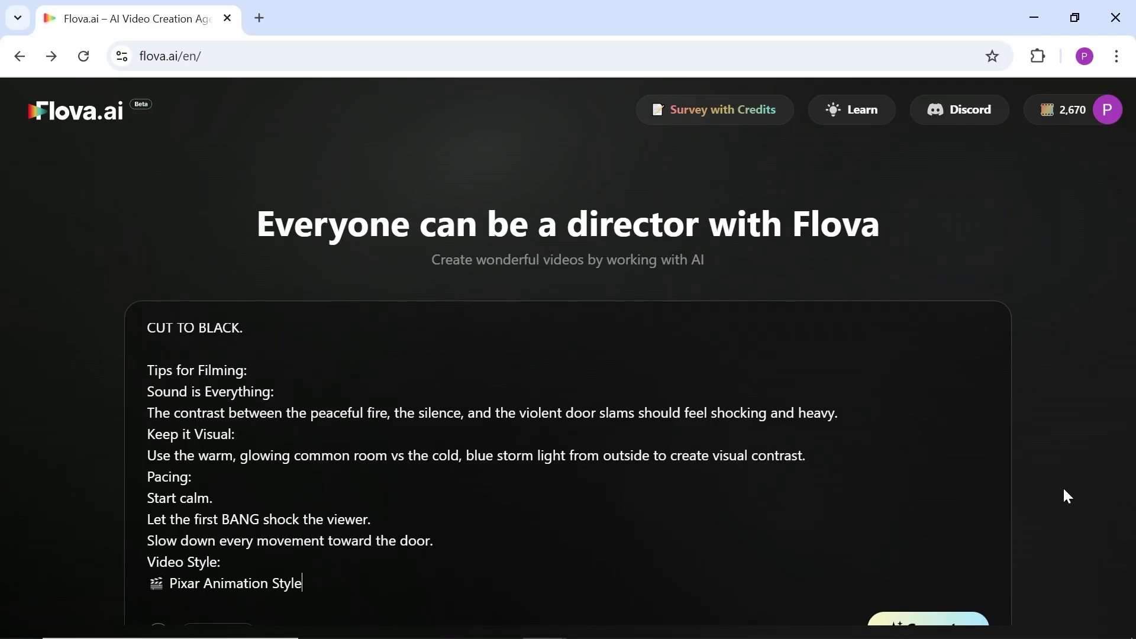
# Look through the attachment types the prompt accepts and the list of available image models
pyautogui.scroll(-2, 1062, 486)
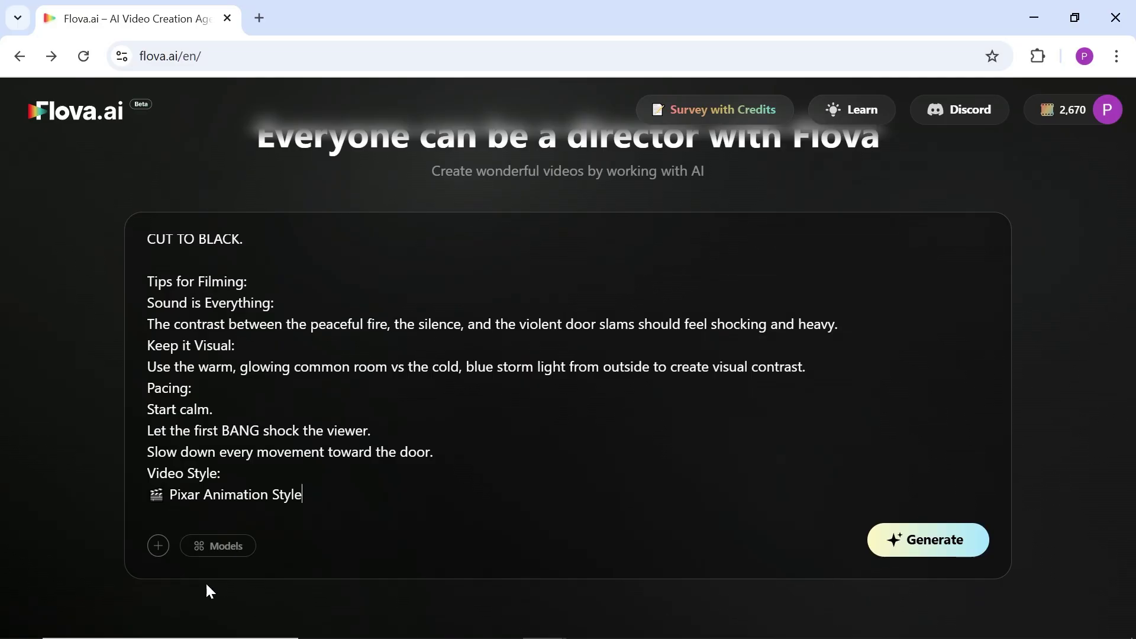
pyautogui.click(158, 546)
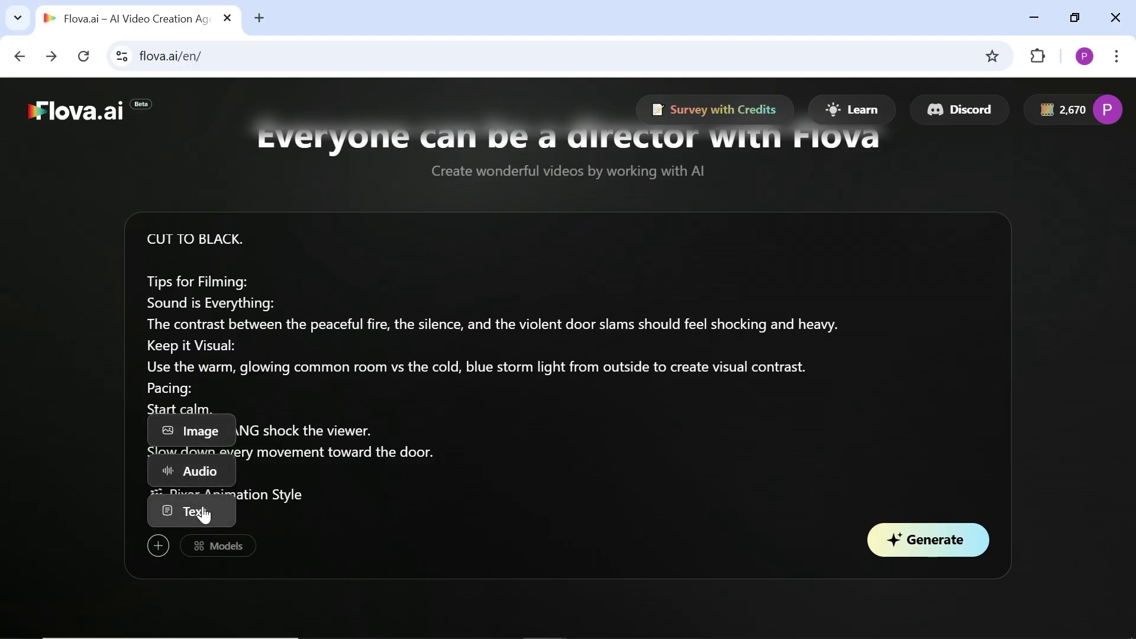
pyautogui.click(228, 555)
pyautogui.scroll(-5, 299, 504)
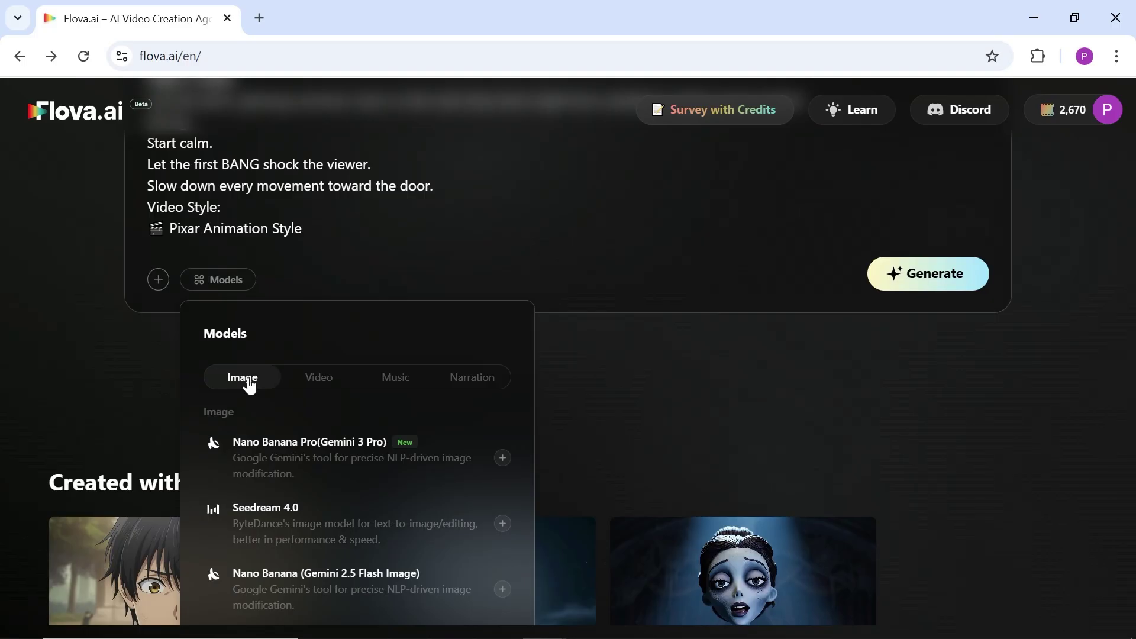
pyautogui.scroll(-2, 249, 385)
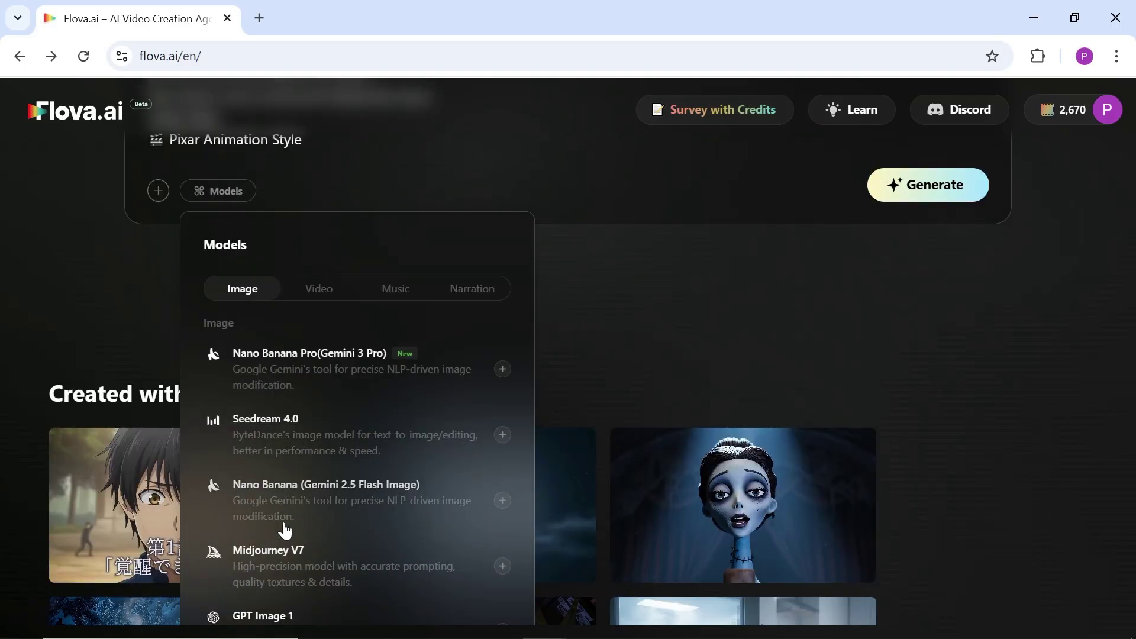
pyautogui.scroll(-2, 285, 531)
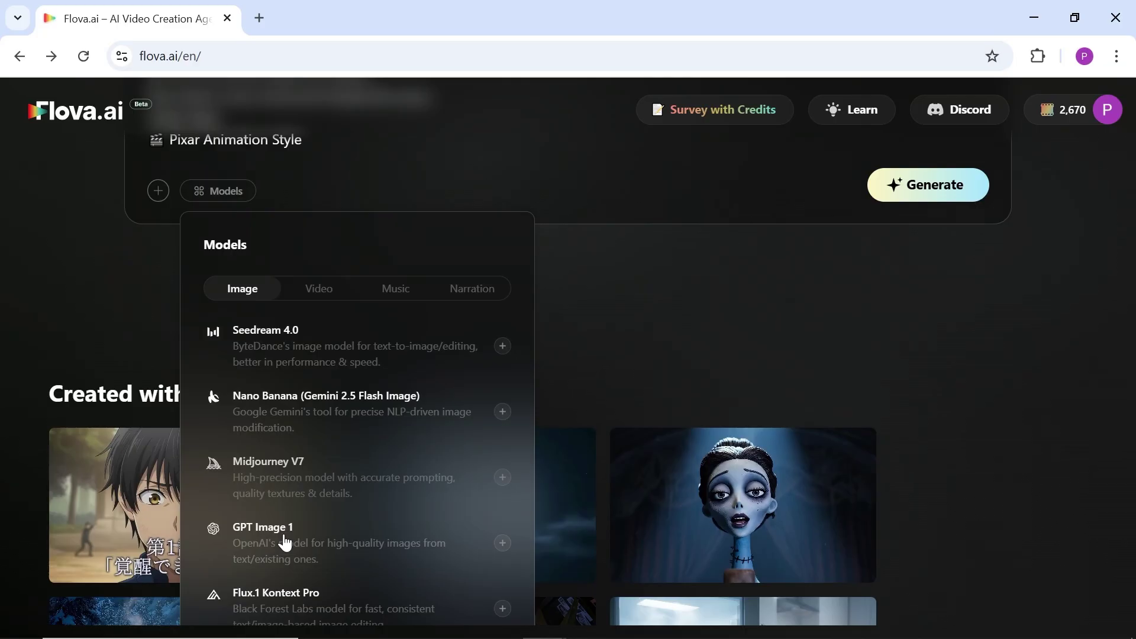
pyautogui.scroll(-2, 275, 580)
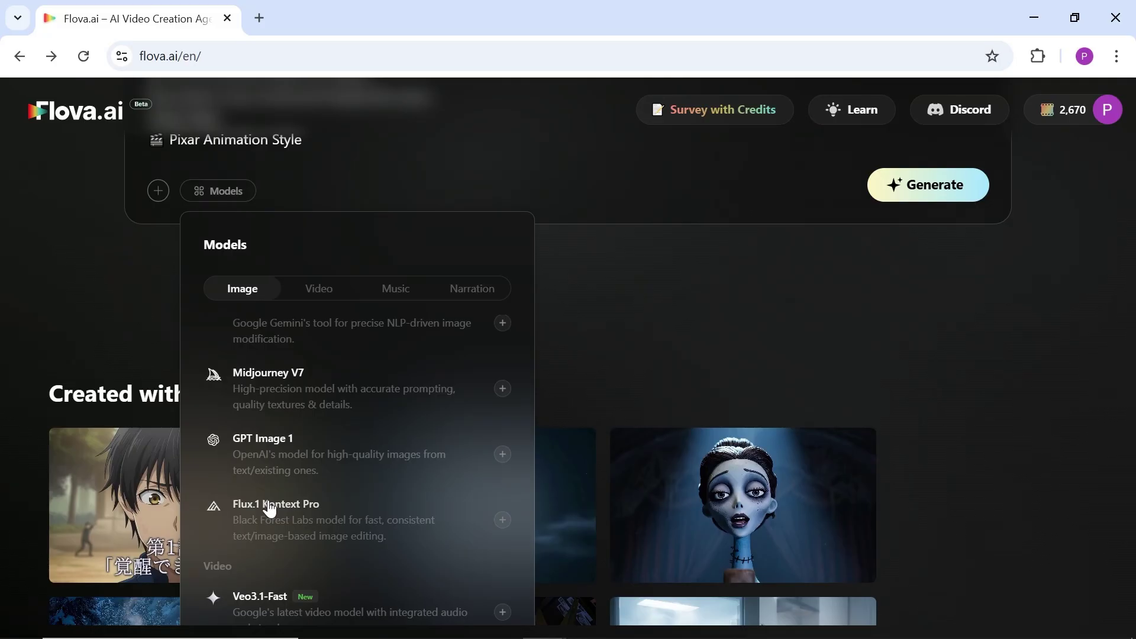
# Look through the available video, music and narration models
pyautogui.click(311, 300)
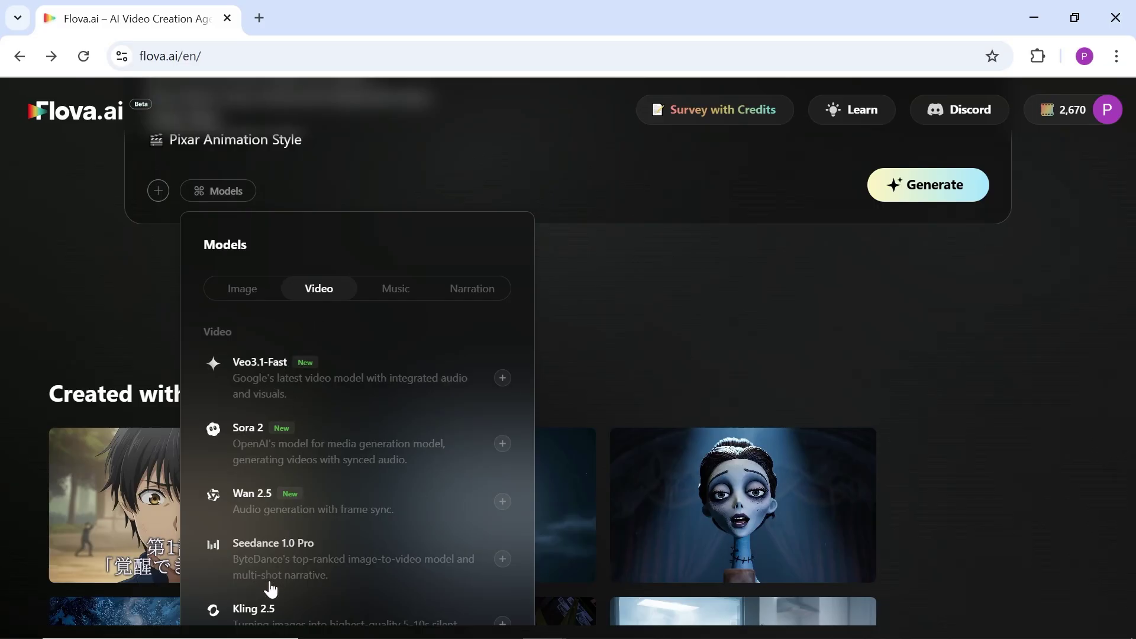
pyautogui.scroll(-2, 379, 391)
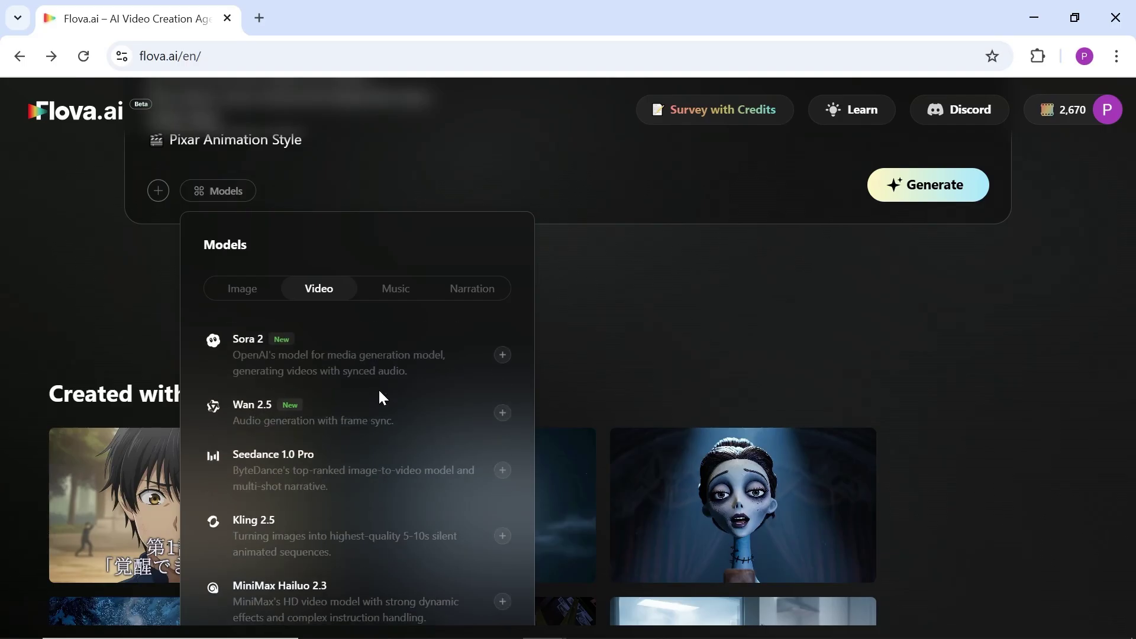
pyautogui.scroll(-6, 379, 396)
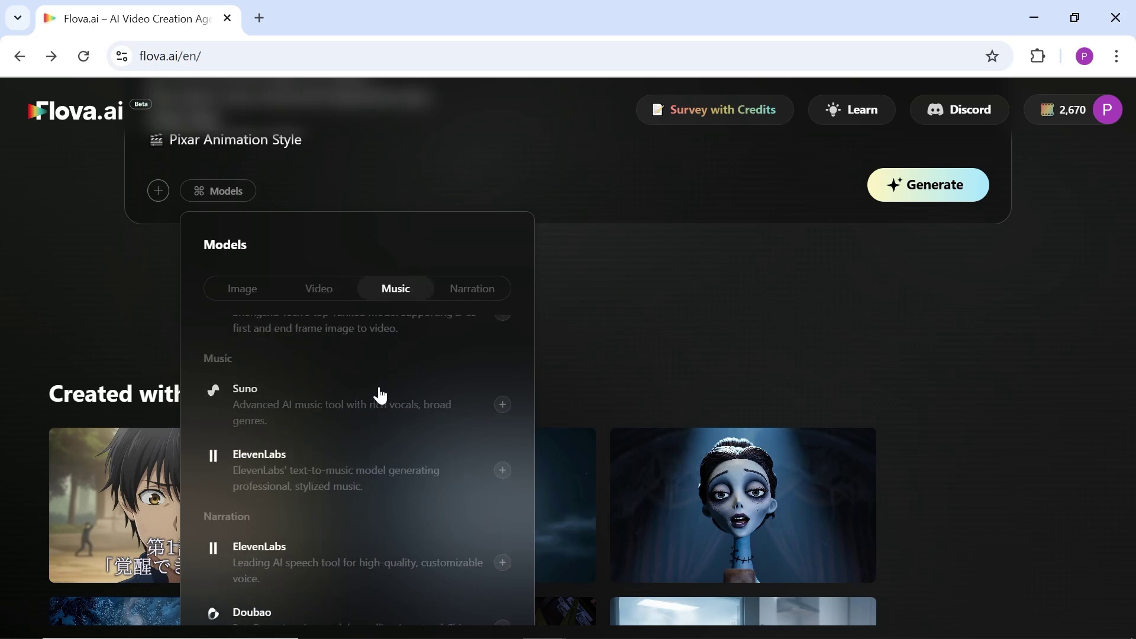
pyautogui.scroll(-2, 402, 423)
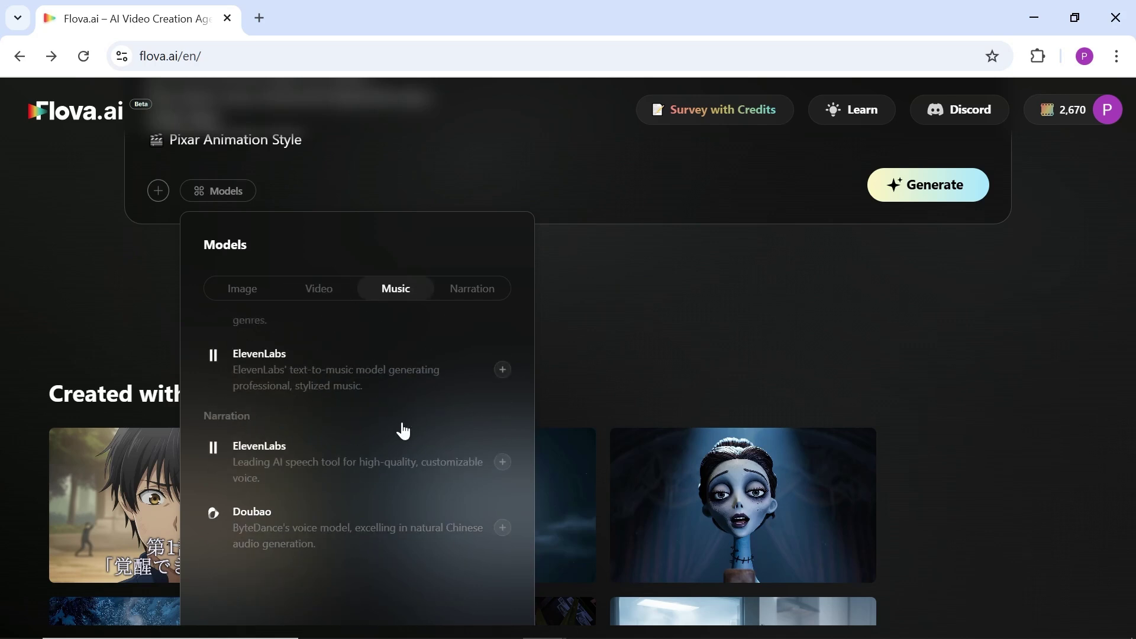
pyautogui.click(470, 290)
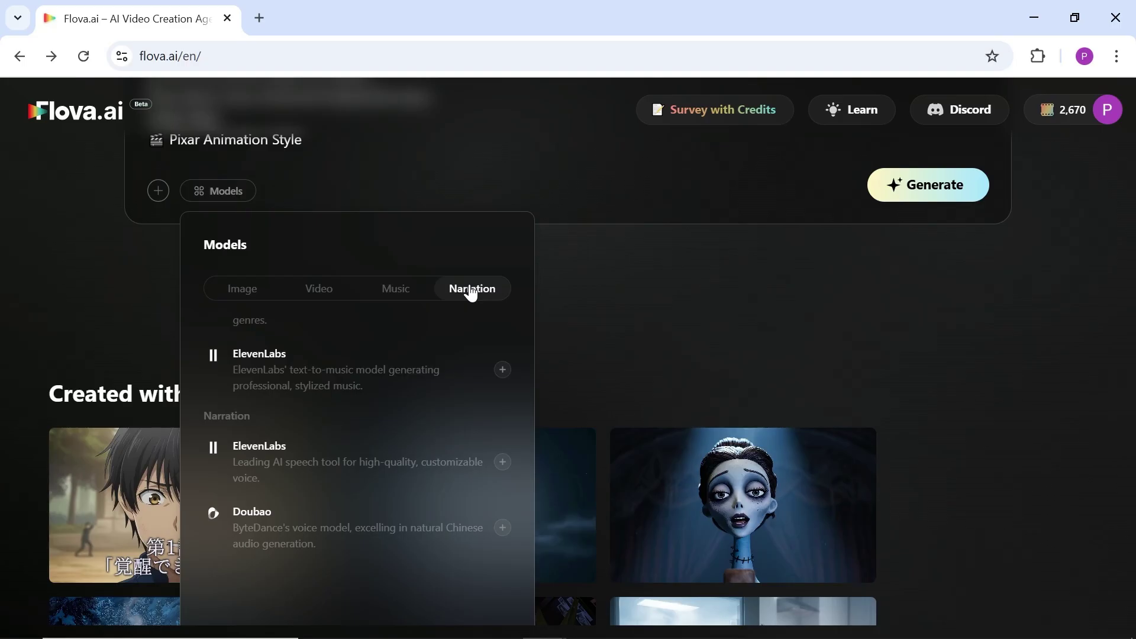
pyautogui.click(255, 296)
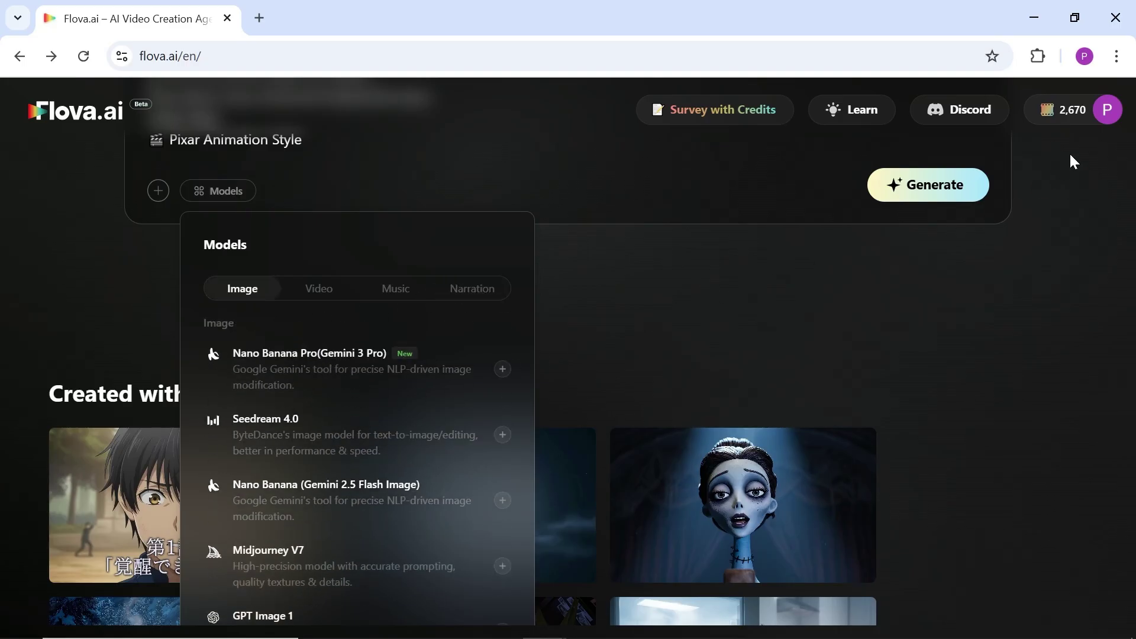
# Examine the price details for each generation model in the account settings
pyautogui.moveTo(1081, 125)
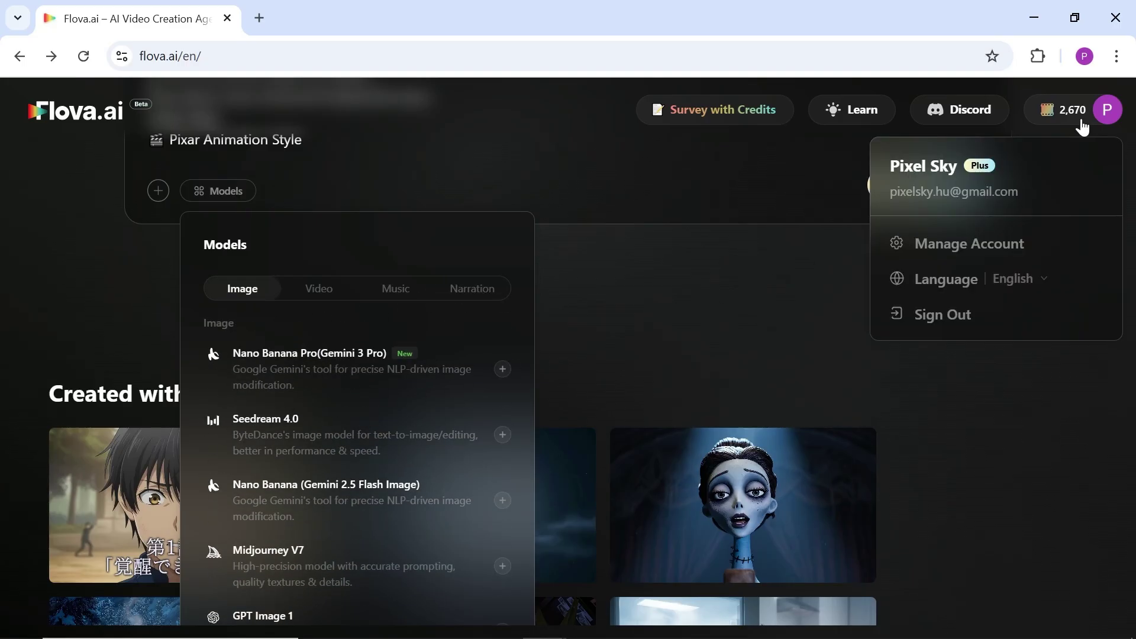
pyautogui.click(976, 247)
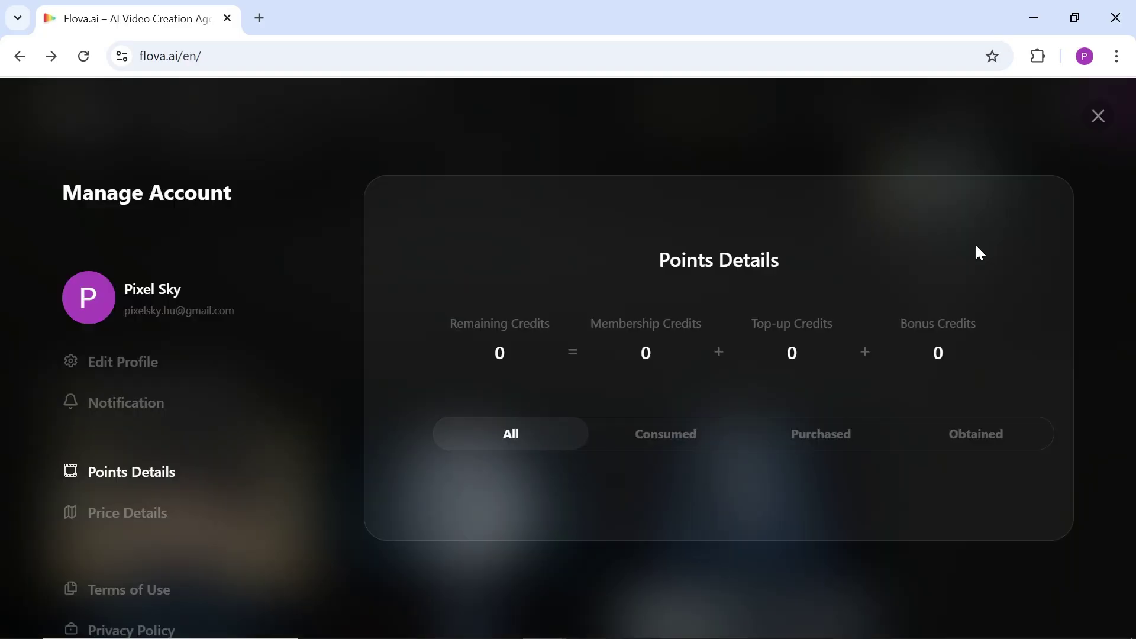
pyautogui.click(120, 526)
pyautogui.scroll(-3, 970, 402)
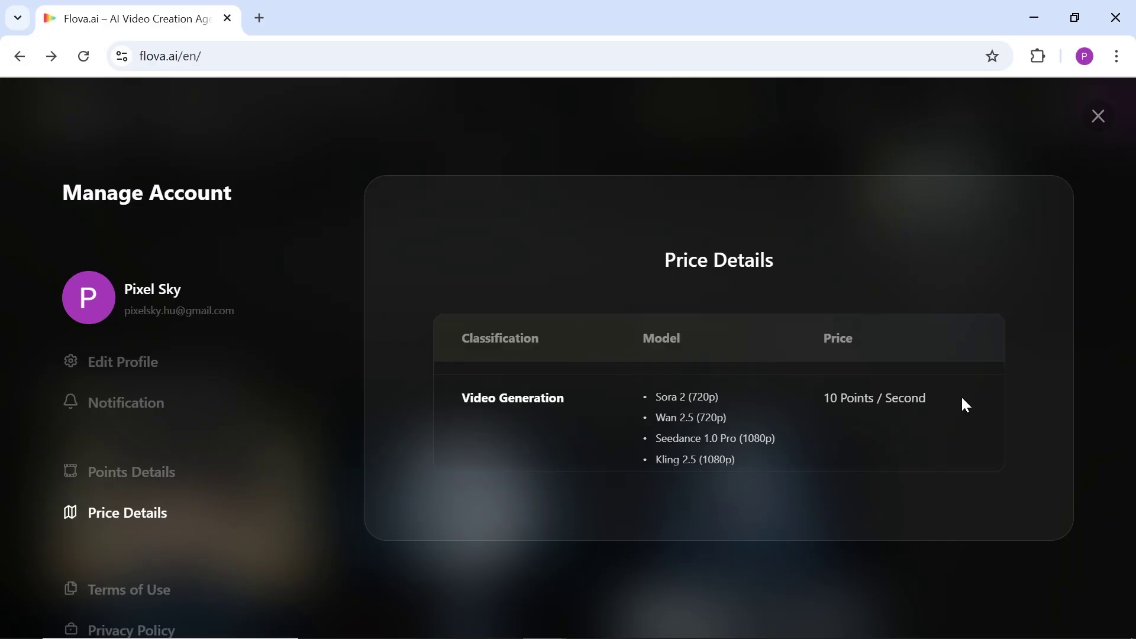
pyautogui.scroll(-2, 963, 398)
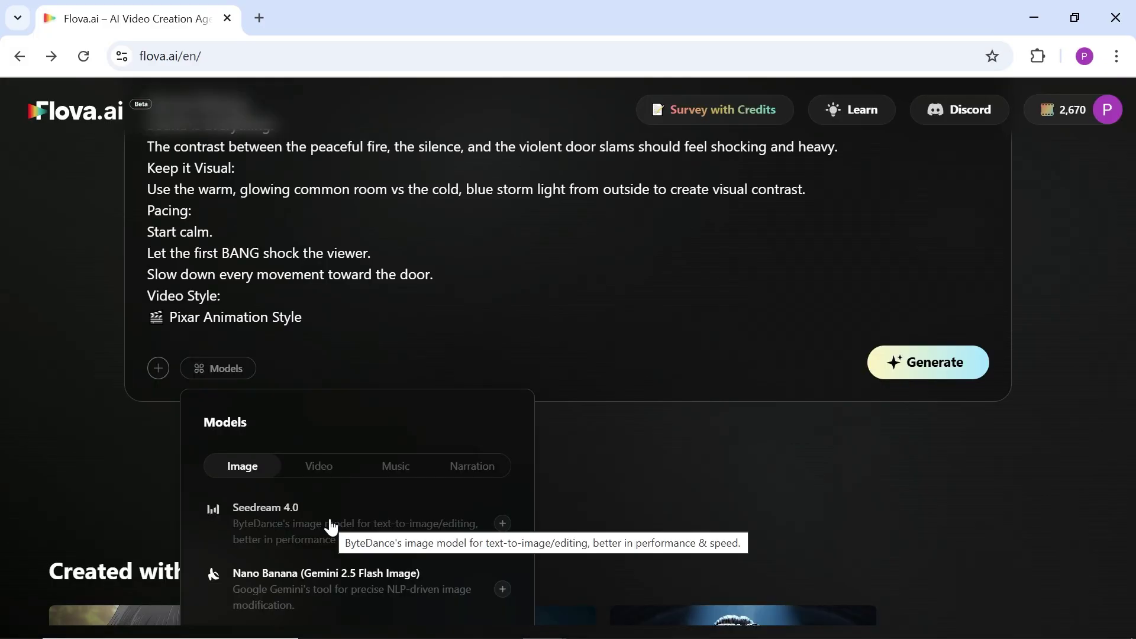
# Add Seedream 4.0 for image, Veo3.1-Fast for video and Suno for music to the prompt as the models
pyautogui.click(330, 520)
pyautogui.click(325, 475)
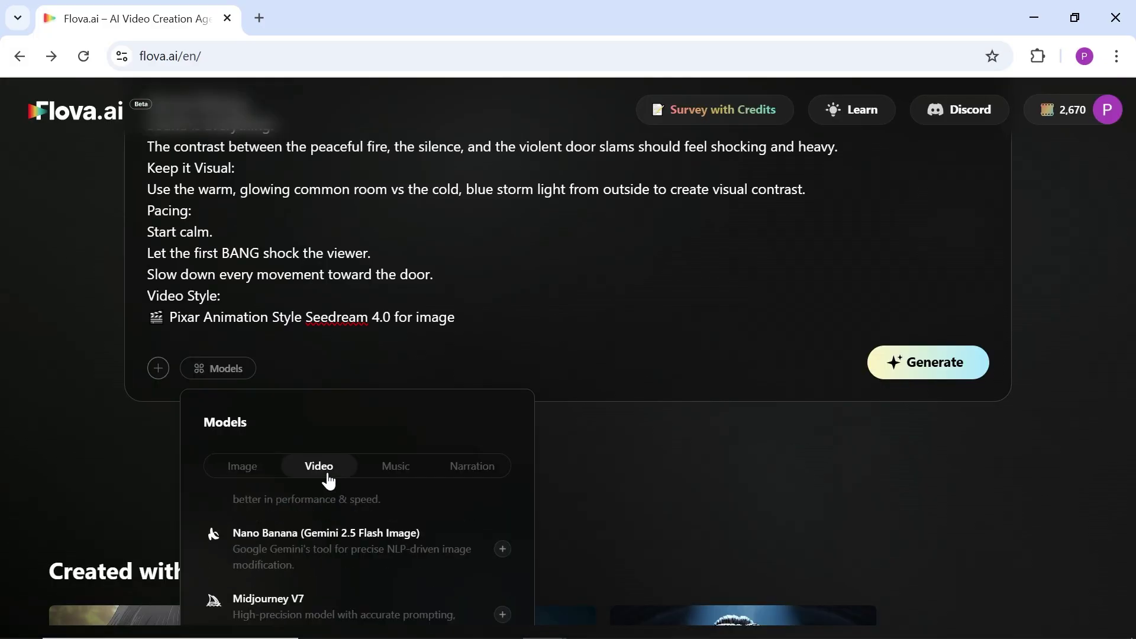
pyautogui.click(342, 556)
pyautogui.click(396, 465)
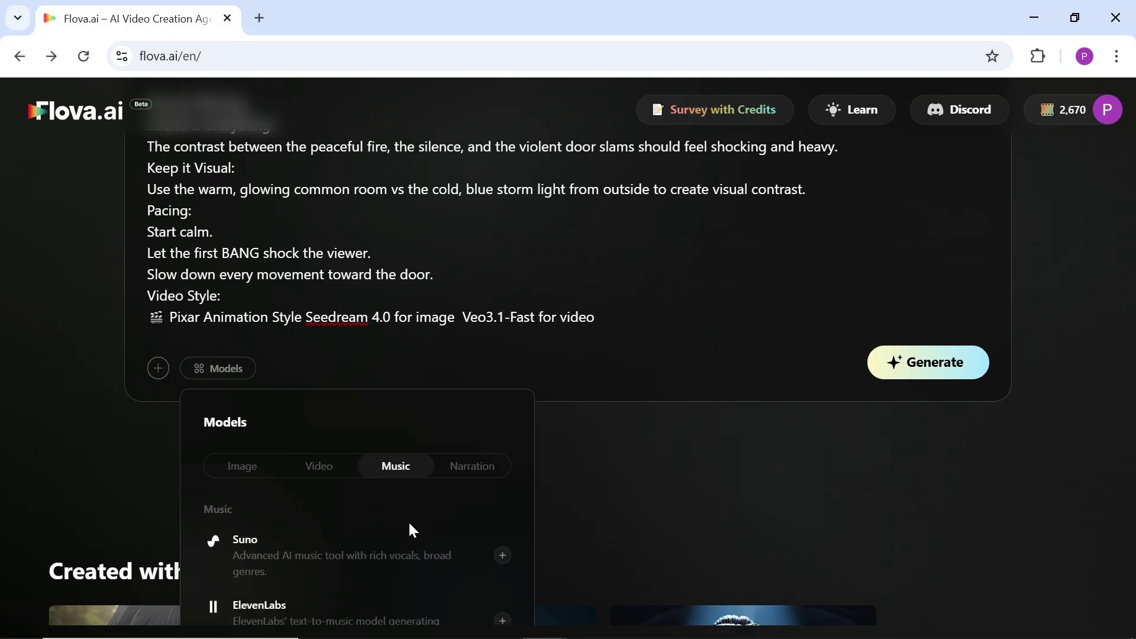
pyautogui.click(325, 559)
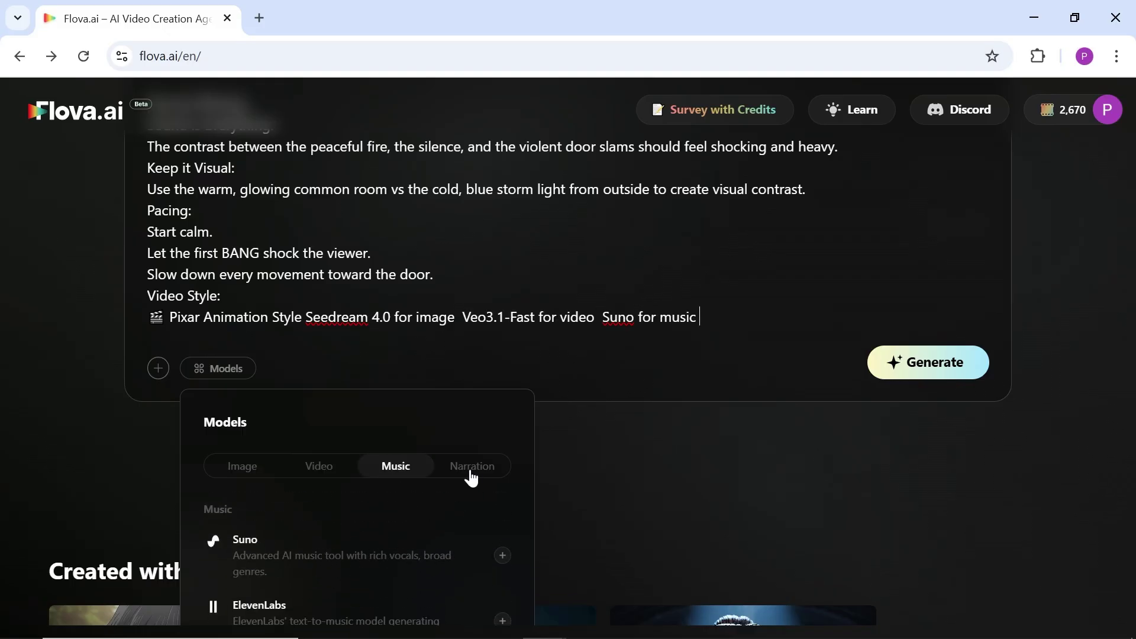
# Add ElevenLabs for narration to the prompt as the voice model
pyautogui.click(471, 468)
pyautogui.click(342, 552)
pyautogui.click(277, 625)
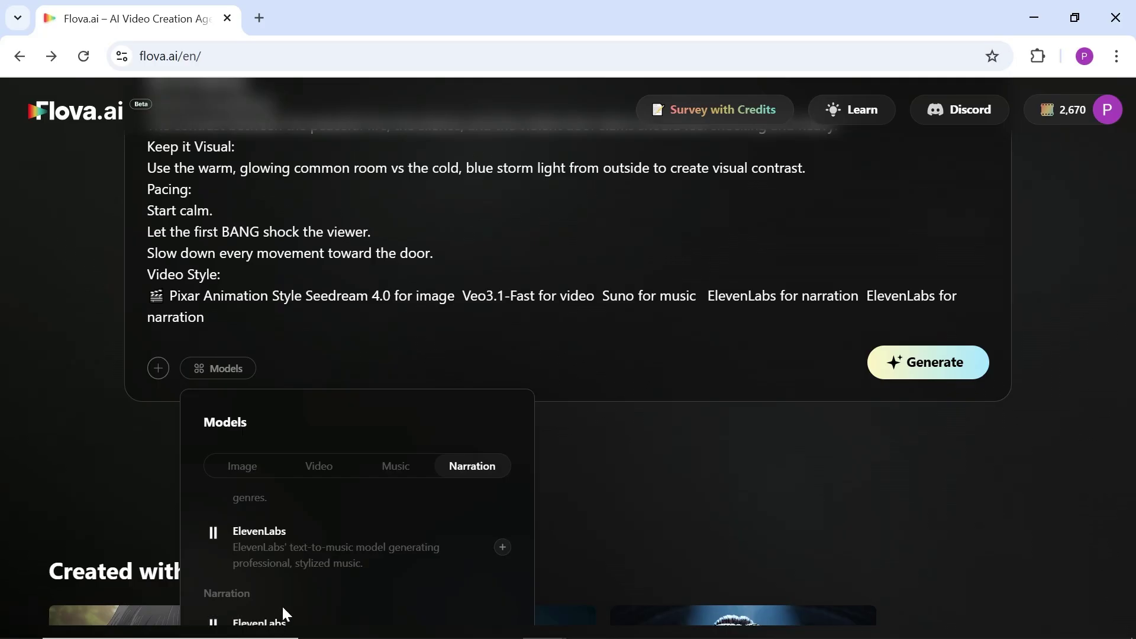
pyautogui.click(343, 552)
# Close the model list, check the script in the prompt and generate the project from it
pyautogui.click(904, 273)
pyautogui.scroll(10, 917, 283)
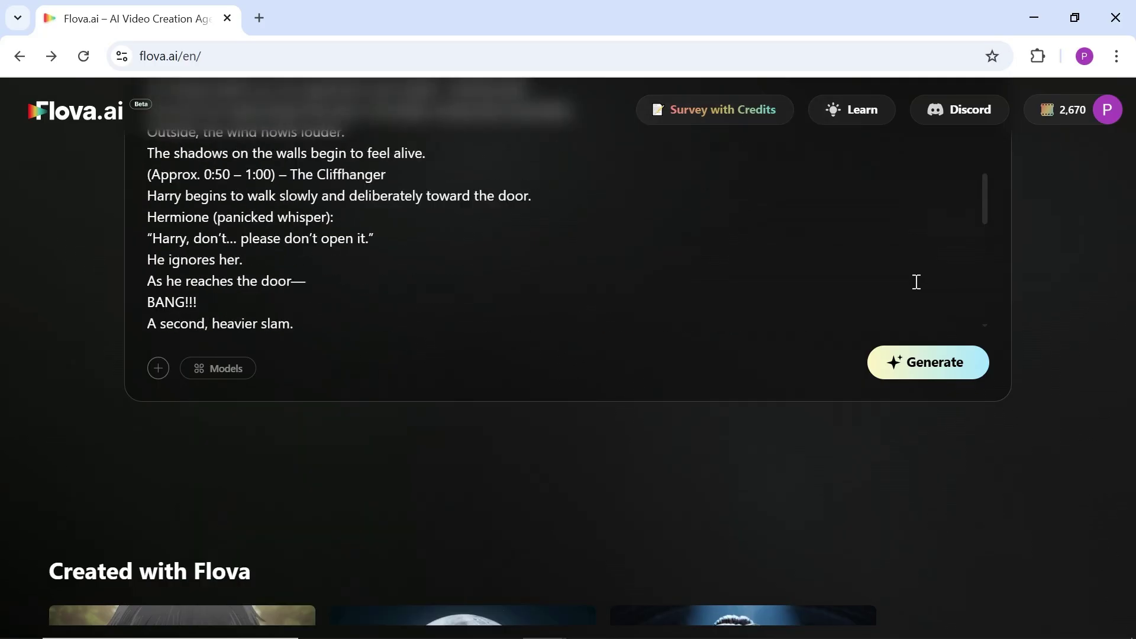
pyautogui.click(922, 360)
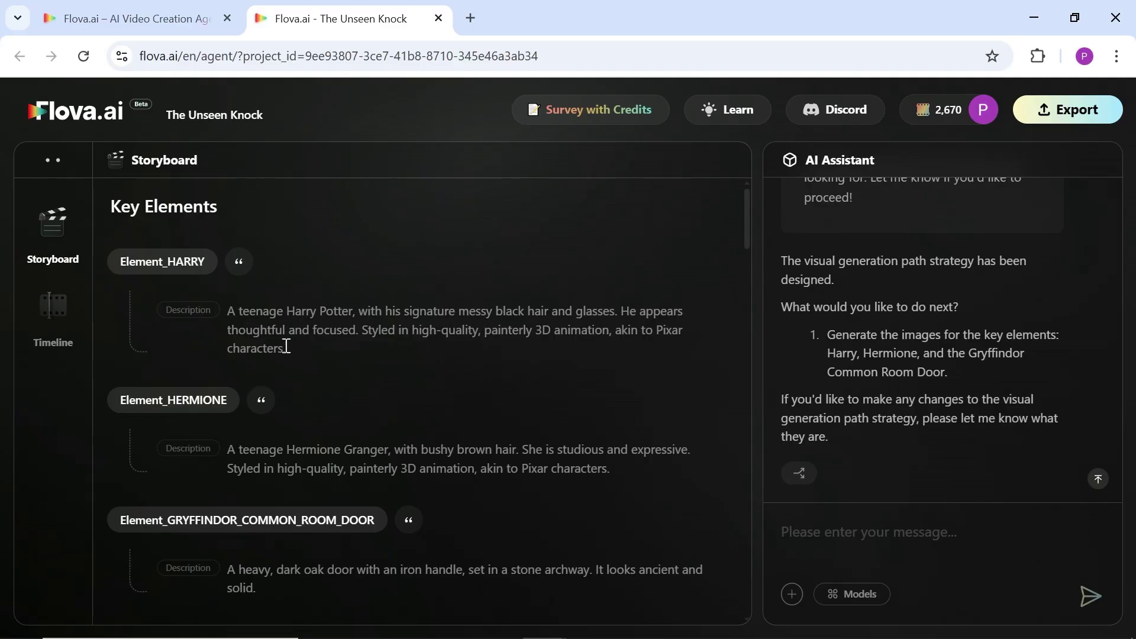
# Review the storyboard and reply 1 to the assistant to generate the images for Harry, Hermione and the Gryffindor Common Room Door
pyautogui.moveTo(748, 211); pyautogui.dragTo(759, 265)
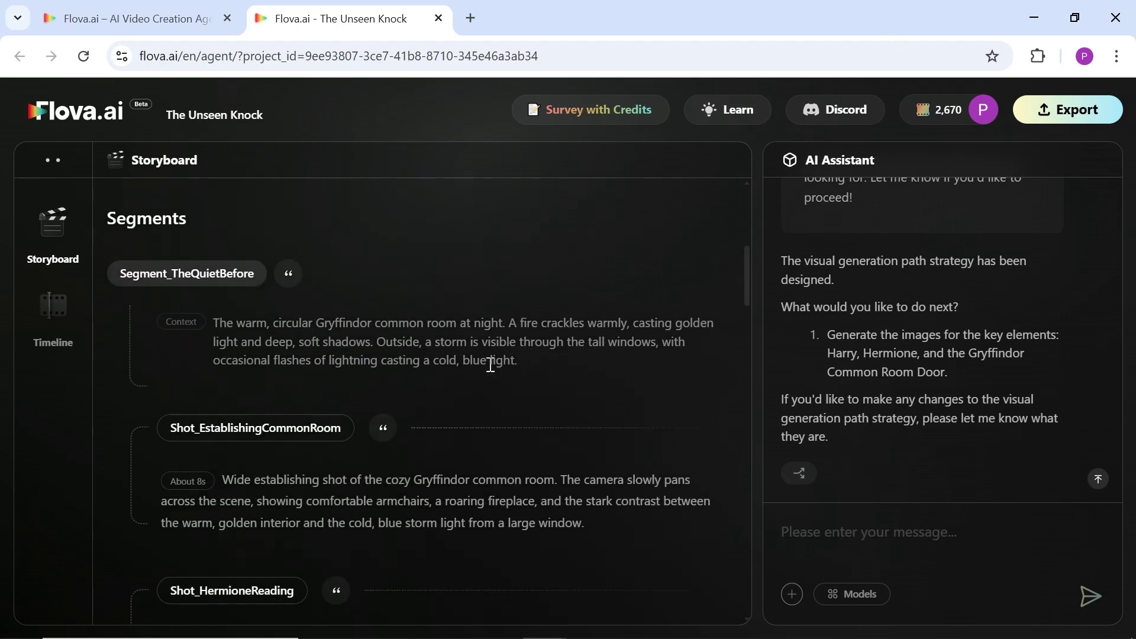
pyautogui.scroll(-8, 402, 441)
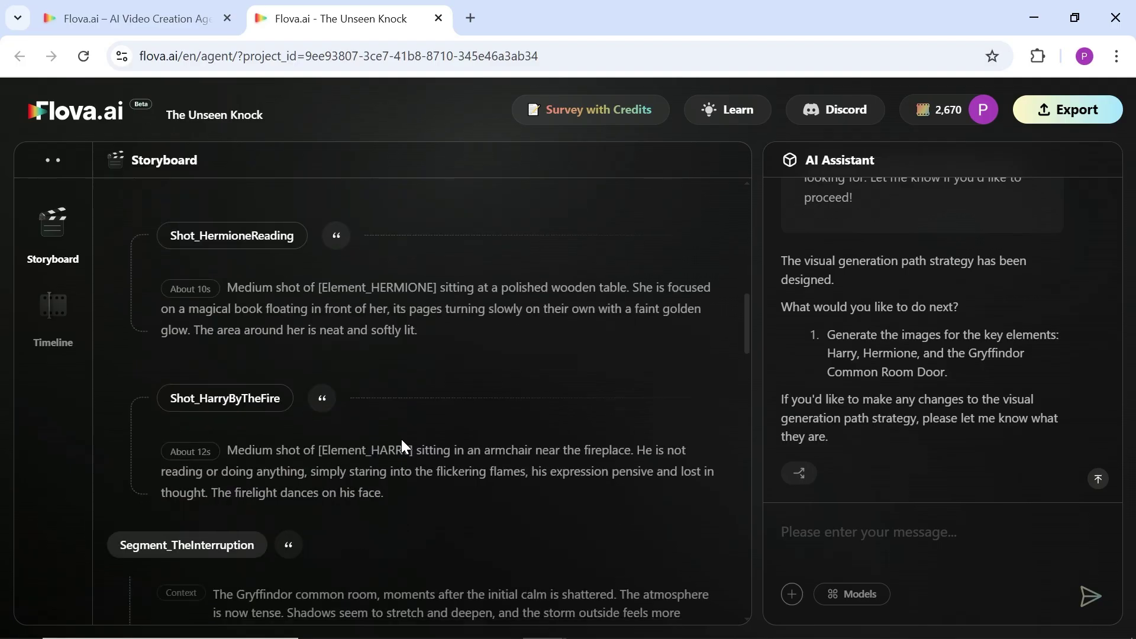
pyautogui.scroll(-12, 400, 438)
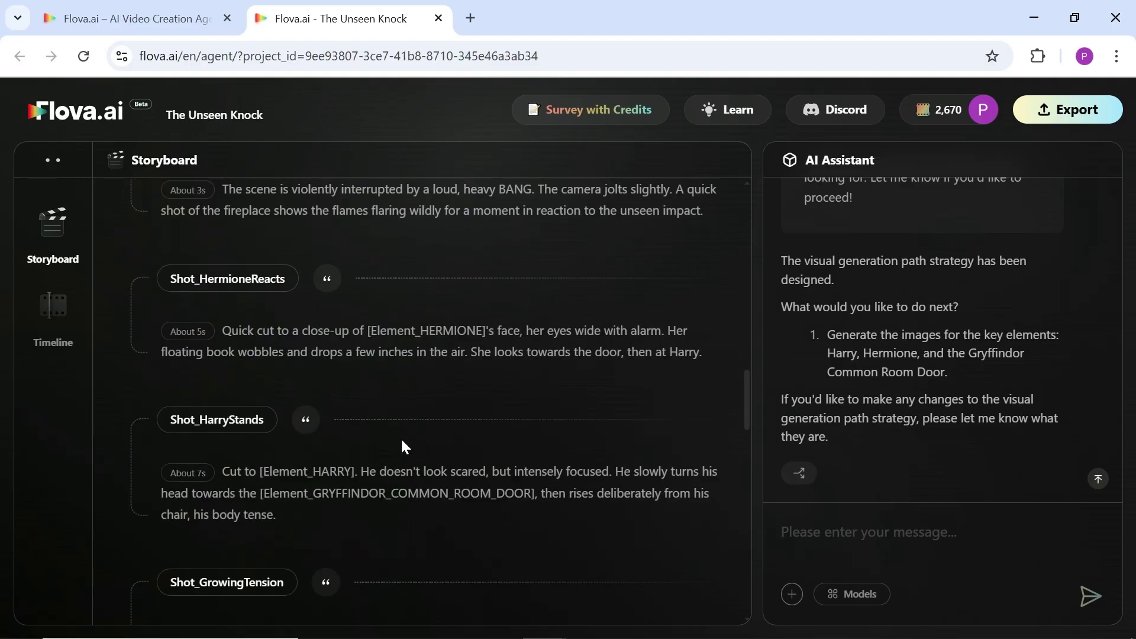
pyautogui.scroll(-16, 400, 438)
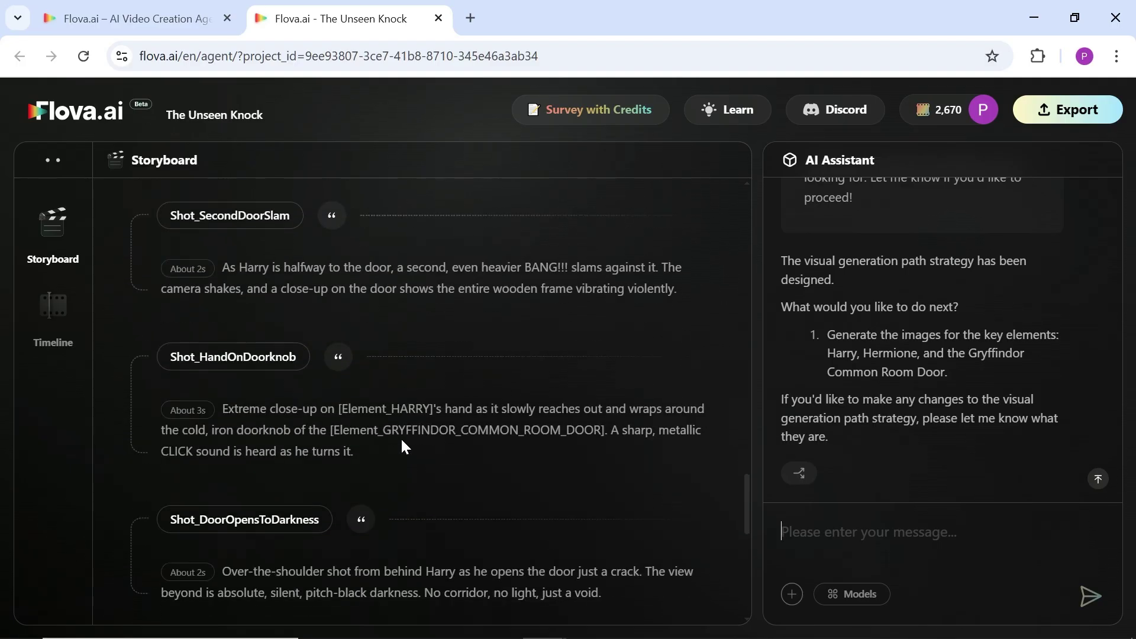
pyautogui.scroll(-1, 402, 441)
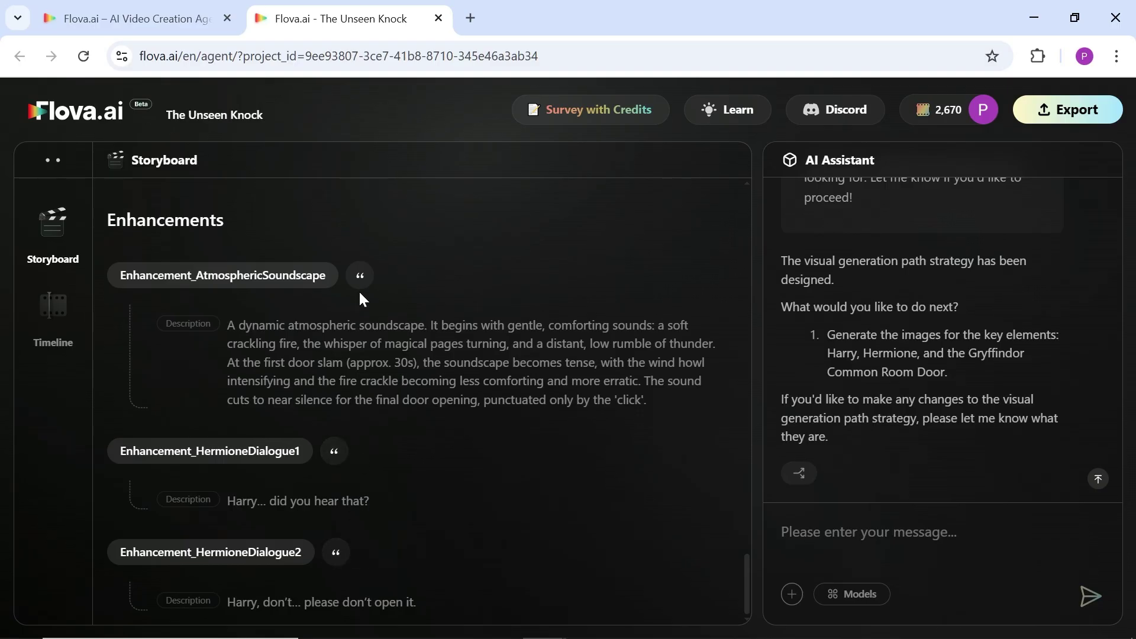
pyautogui.moveTo(747, 577); pyautogui.dragTo(756, 208)
pyautogui.click(931, 539)
pyautogui.write('1')
pyautogui.click(1090, 596)
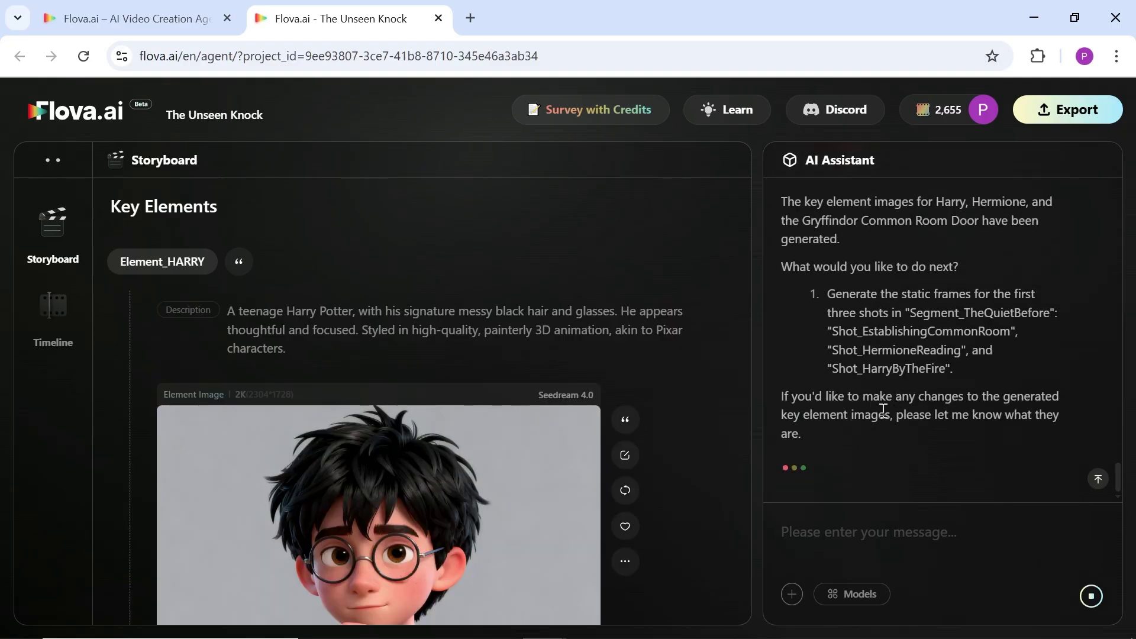
# Examine the generated key element images of Harry, Hermione and the Gryffindor Common Room Door
pyautogui.scroll(5, 989, 395)
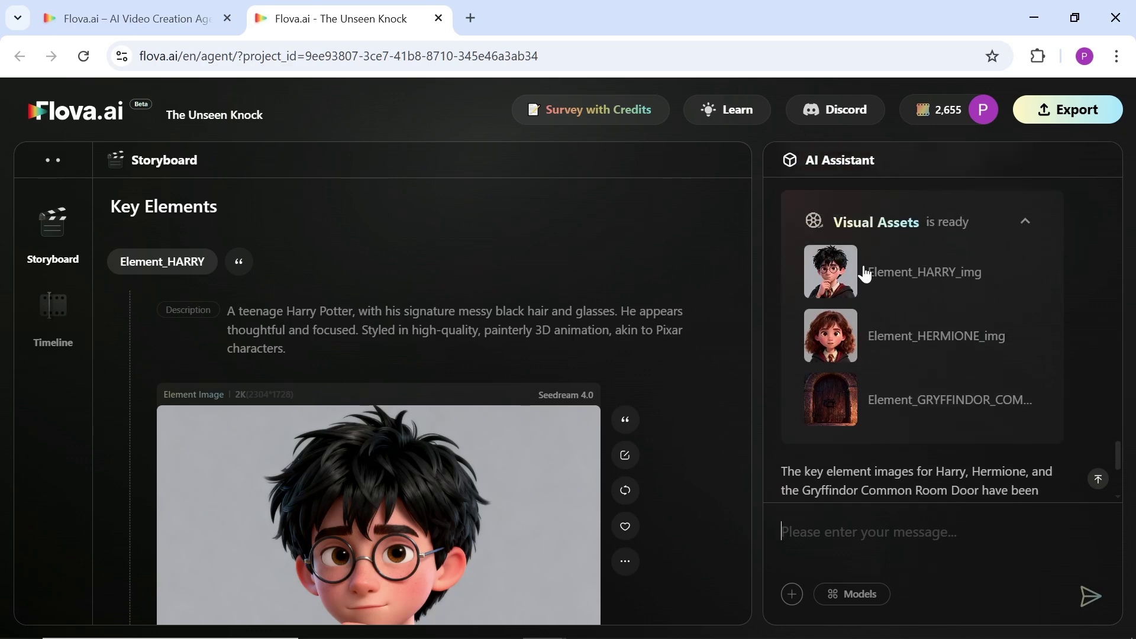
pyautogui.click(905, 283)
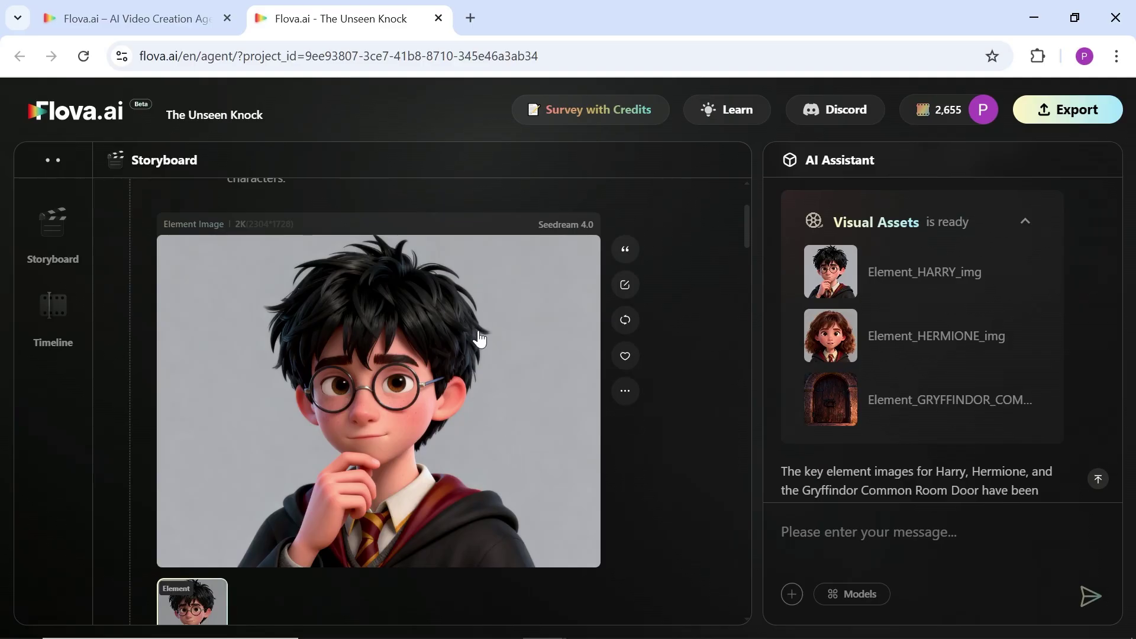
pyautogui.click(906, 335)
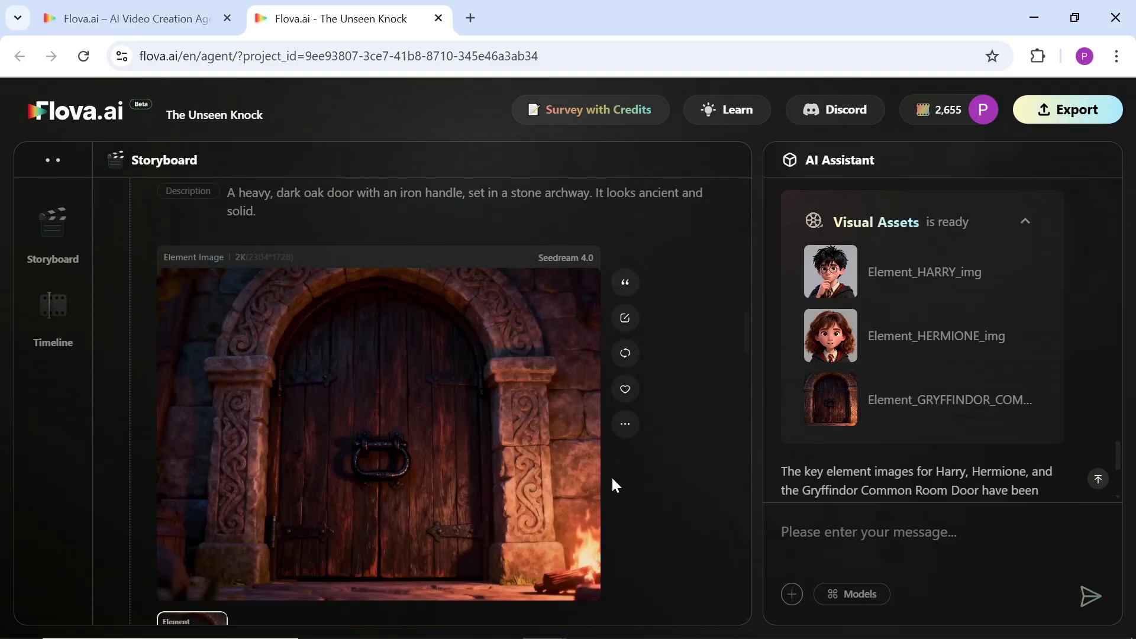
# Send the assistant the request "I need the static frame of The Gryffindor common room"
pyautogui.click(914, 530)
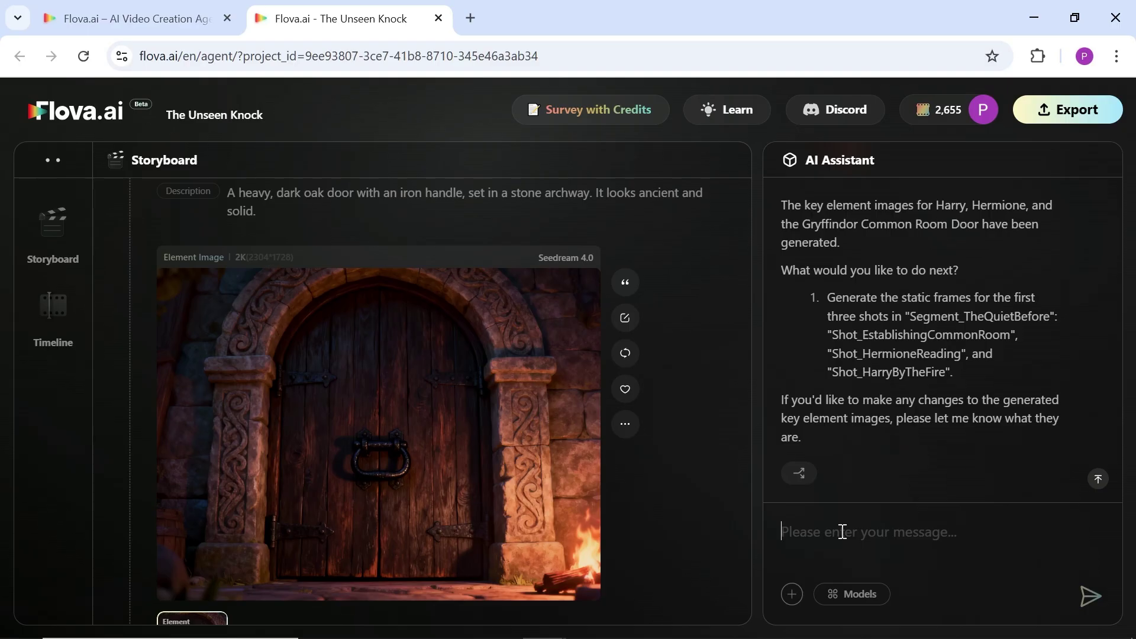
pyautogui.write('I need the static frame of The Gryffindor common room')
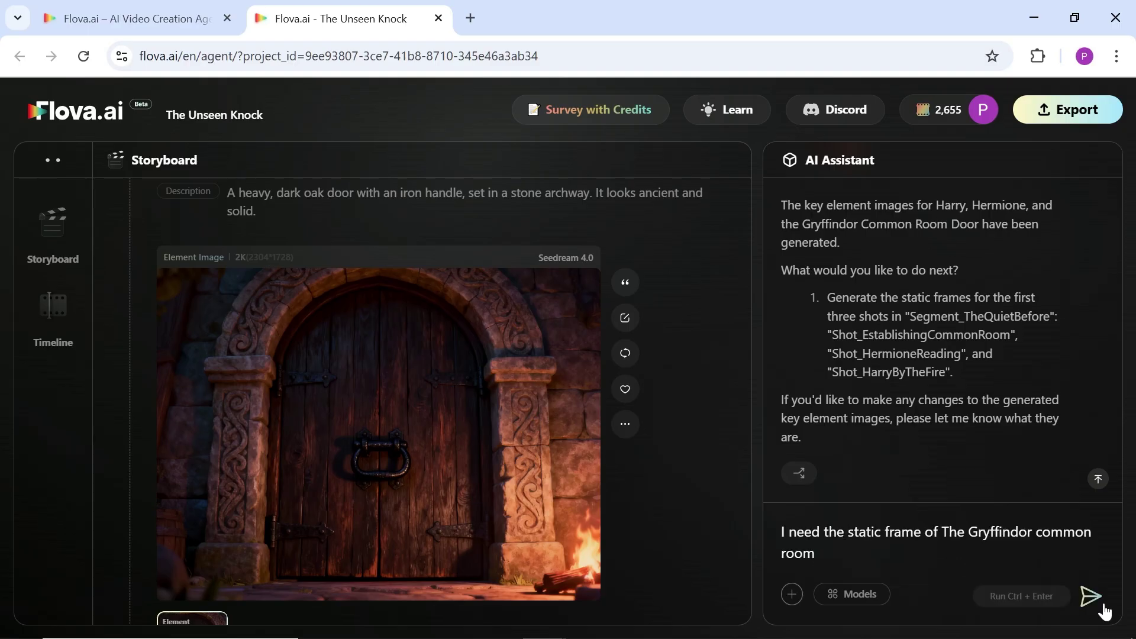
pyautogui.click(846, 596)
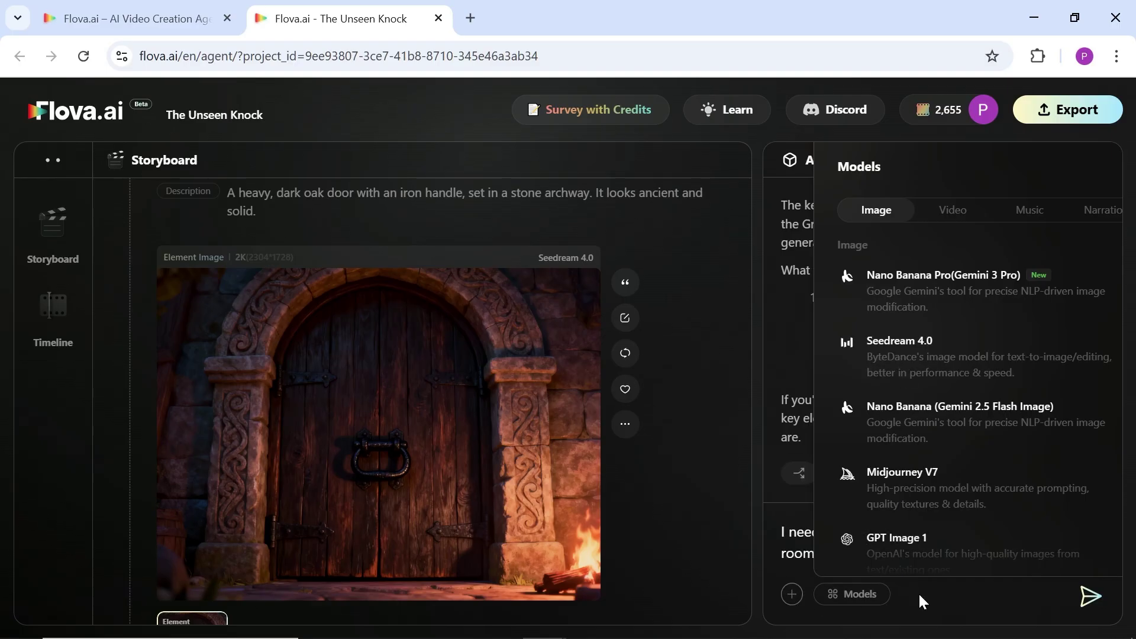
pyautogui.moveTo(791, 600)
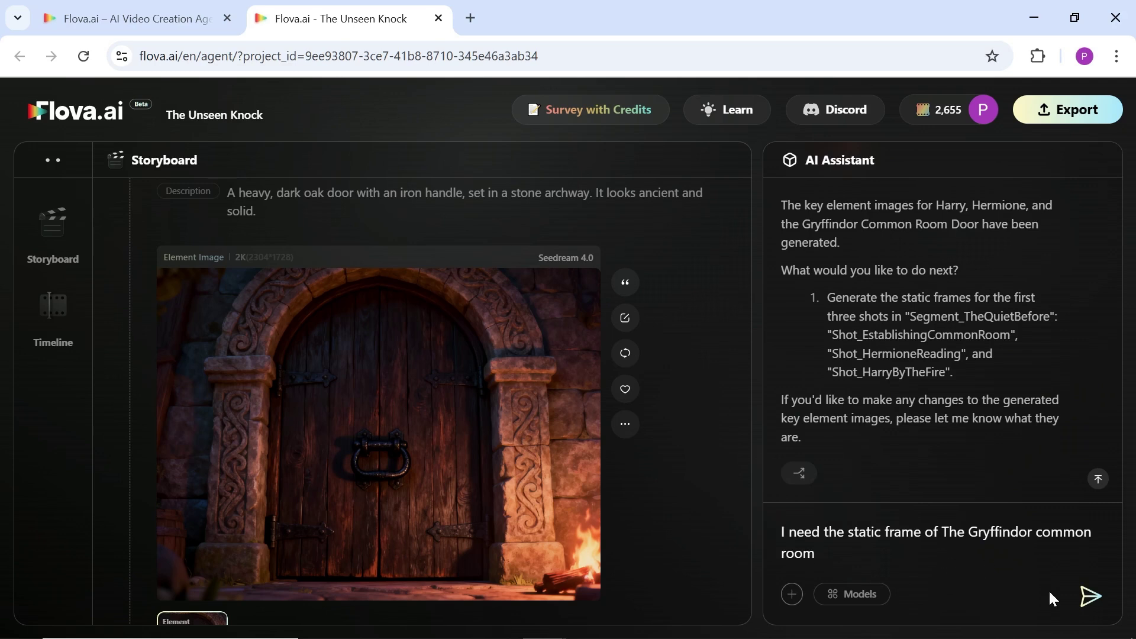
pyautogui.click(1091, 598)
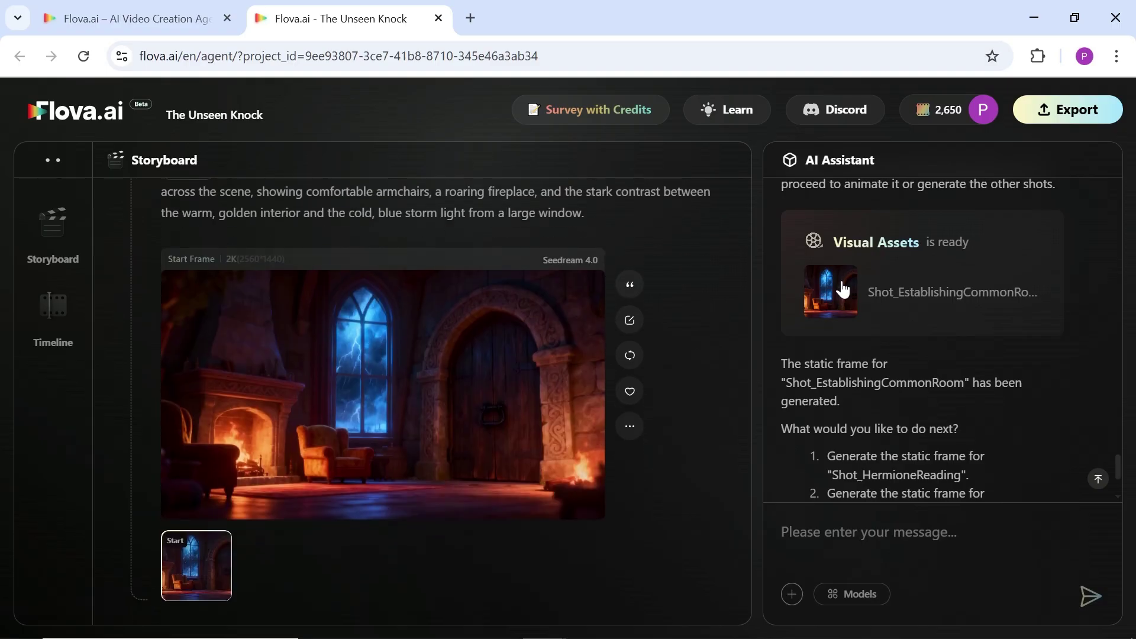
# Inspect the Shot_EstablishingCommonRoom static frame, the edit request for adding Hermione and Harry Potter, and the regenerated frame
pyautogui.click(452, 487)
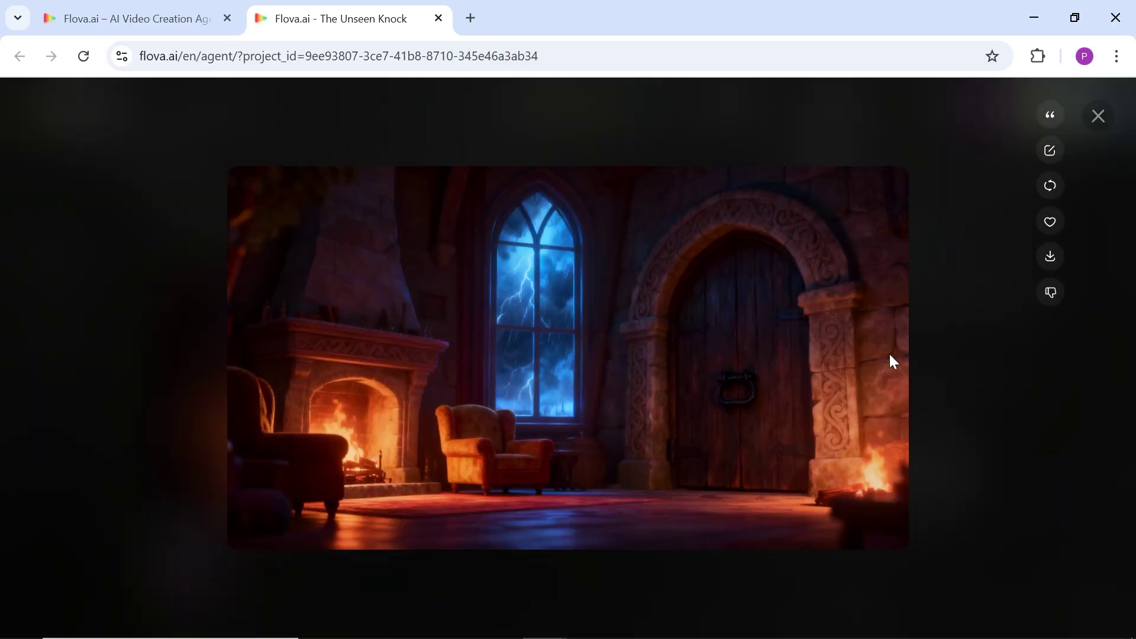
pyautogui.press('Escape')
pyautogui.moveTo(880, 272); pyautogui.dragTo(997, 373)
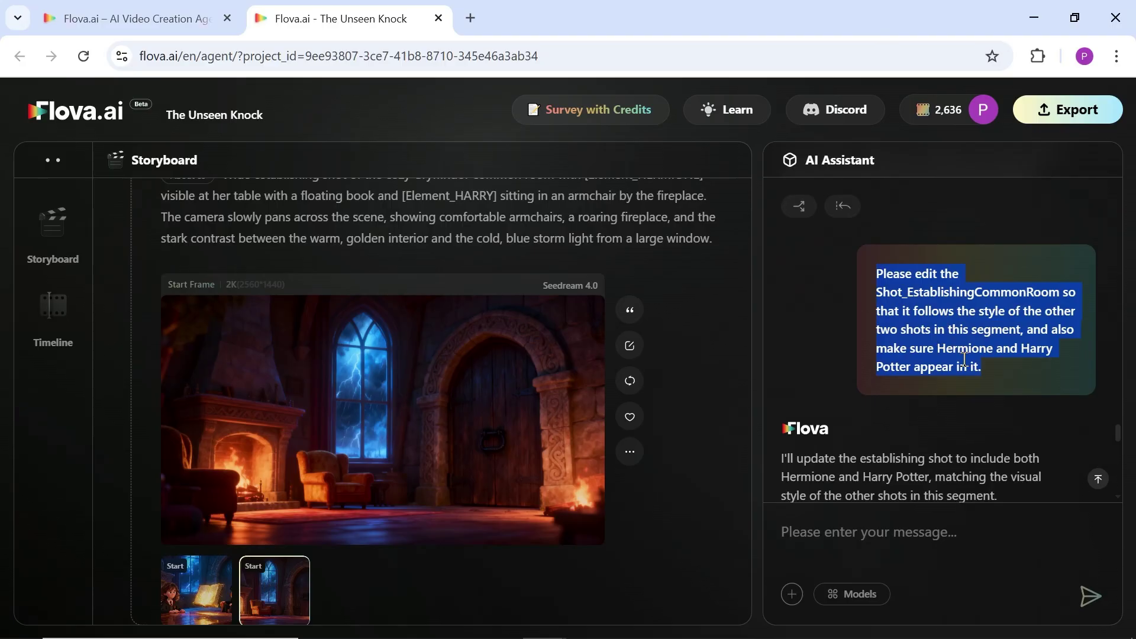
pyautogui.click(962, 391)
pyautogui.scroll(-10, 947, 389)
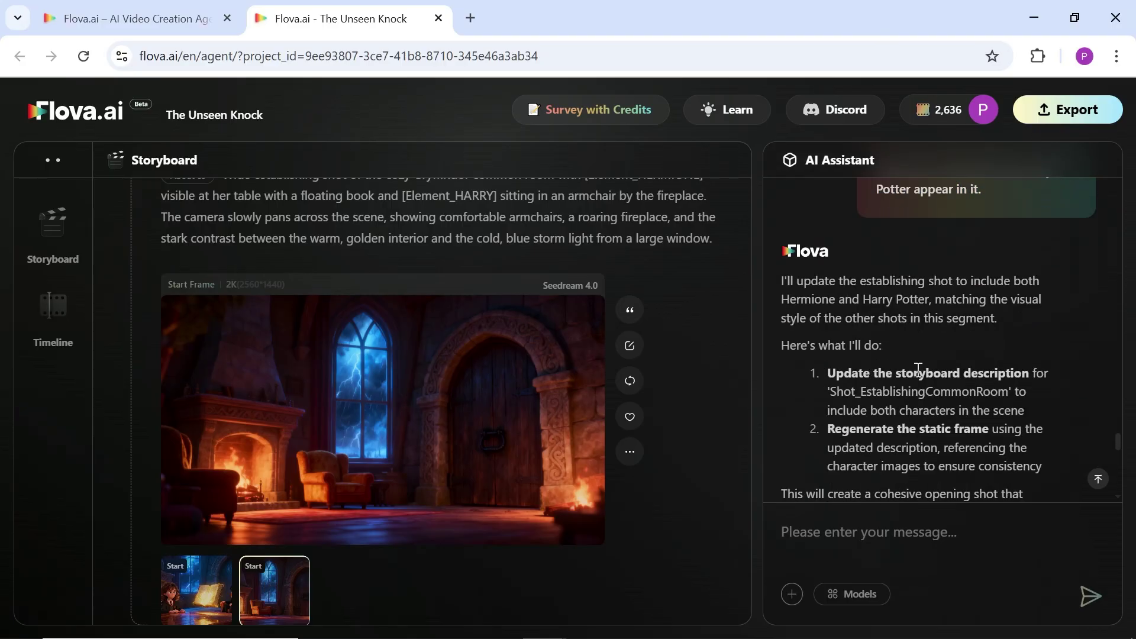
pyautogui.scroll(-12, 938, 378)
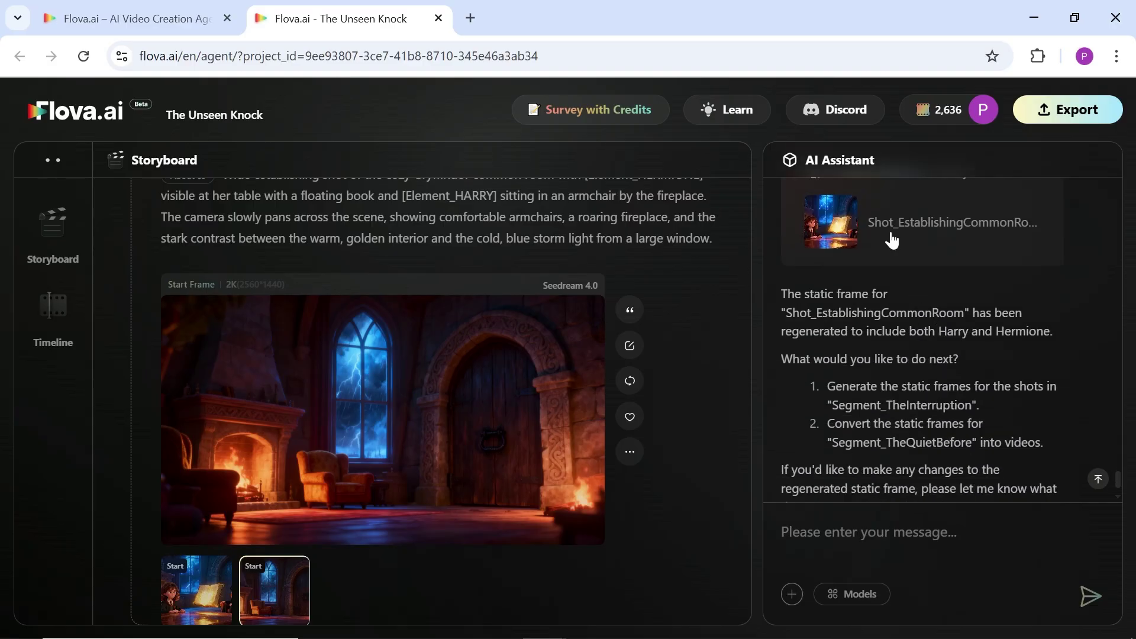
pyautogui.click(892, 241)
pyautogui.scroll(2, 407, 362)
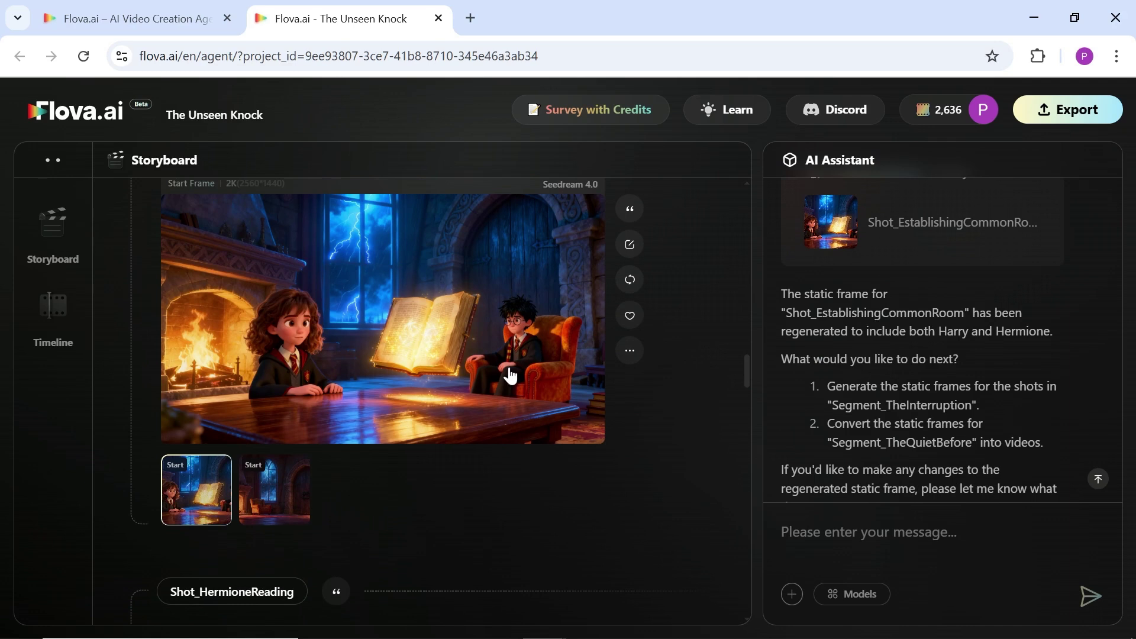
# Write the assistant the request "Generate Static Frames for segment_The Quiet Before"
pyautogui.click(868, 535)
pyautogui.write('Generate Static Frames for')
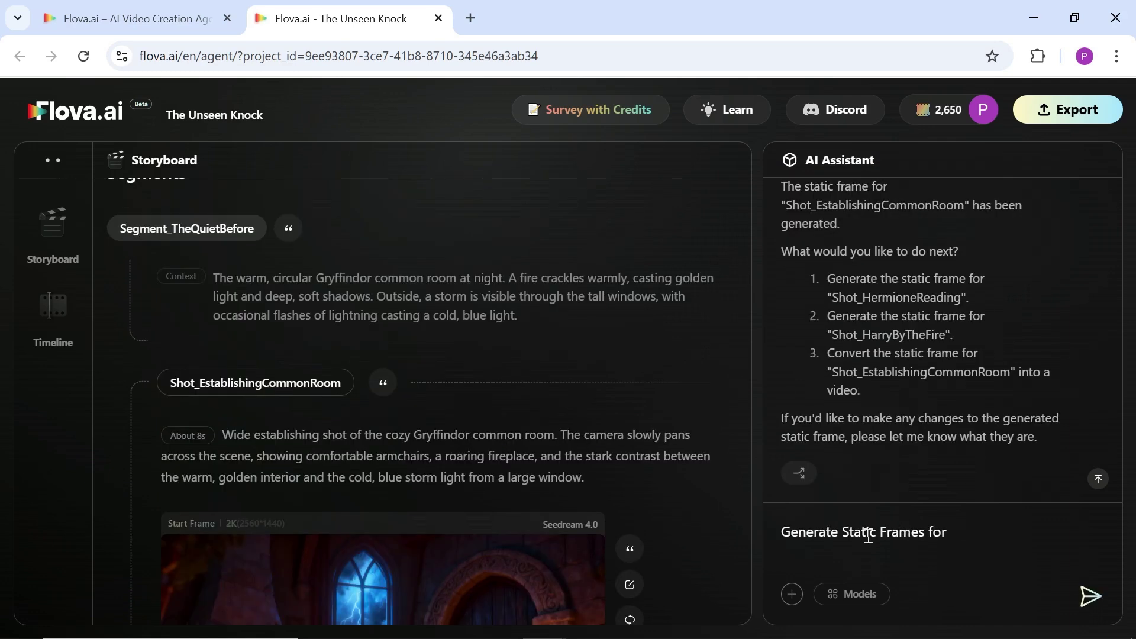
pyautogui.write(' segment_The Quiet Before')
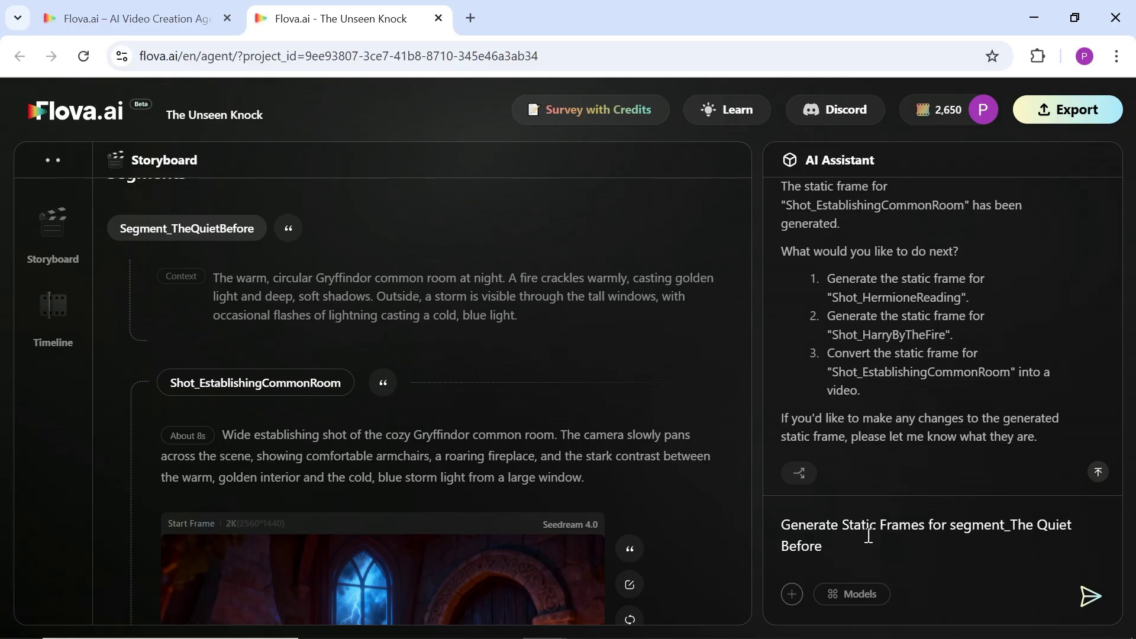
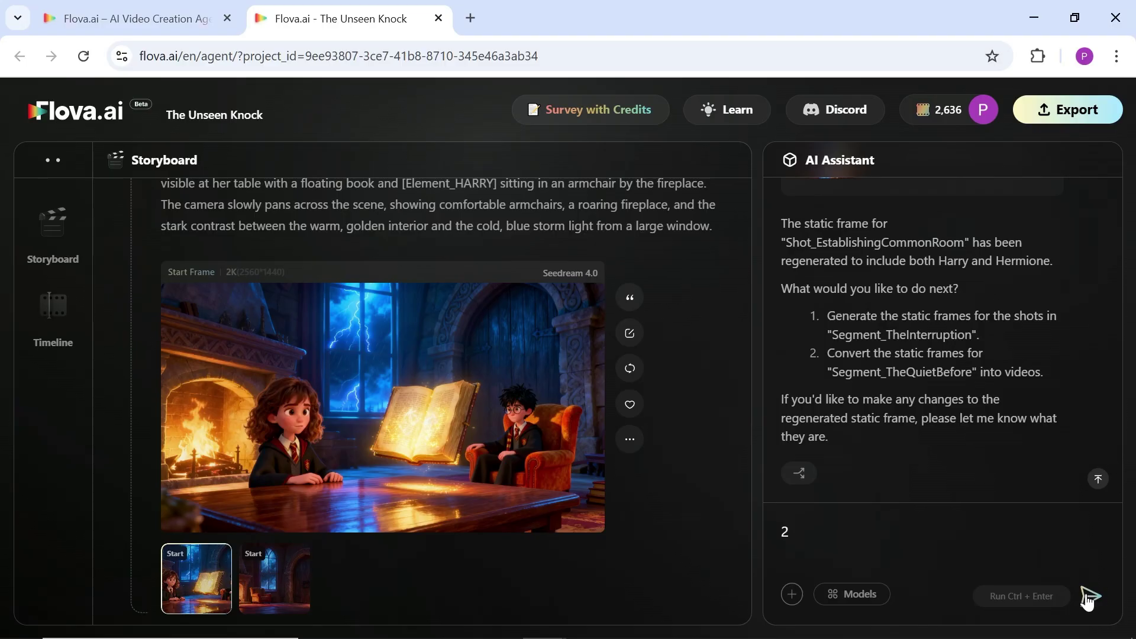
# Submit reply 2 to convert the Segment_TheQuietBefore static frames into videos and check the assistant's response
pyautogui.click(1088, 596)
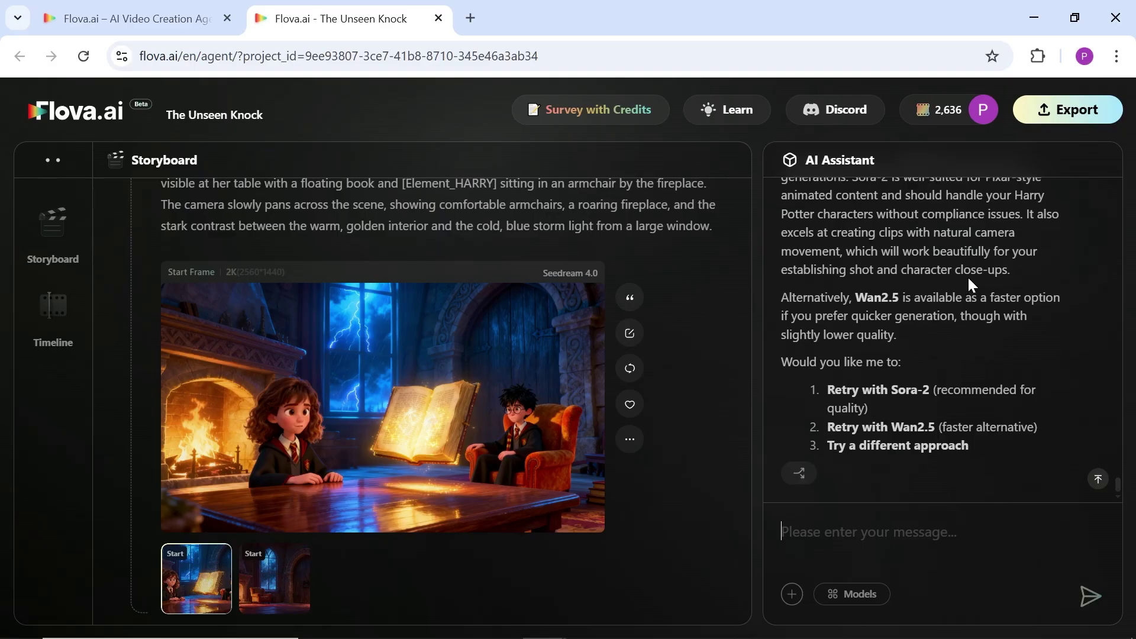
pyautogui.scroll(5, 1046, 363)
pyautogui.scroll(3, 1048, 366)
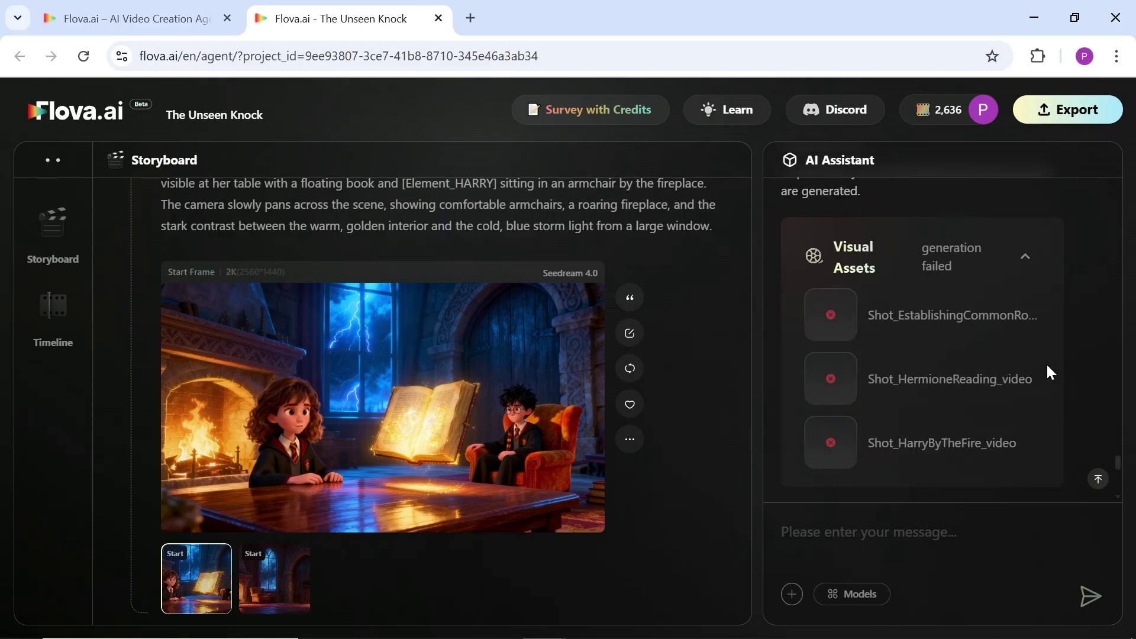
# Reply 1 to the assistant to retry the three shot videos with Sora-2
pyautogui.scroll(-6, 1046, 363)
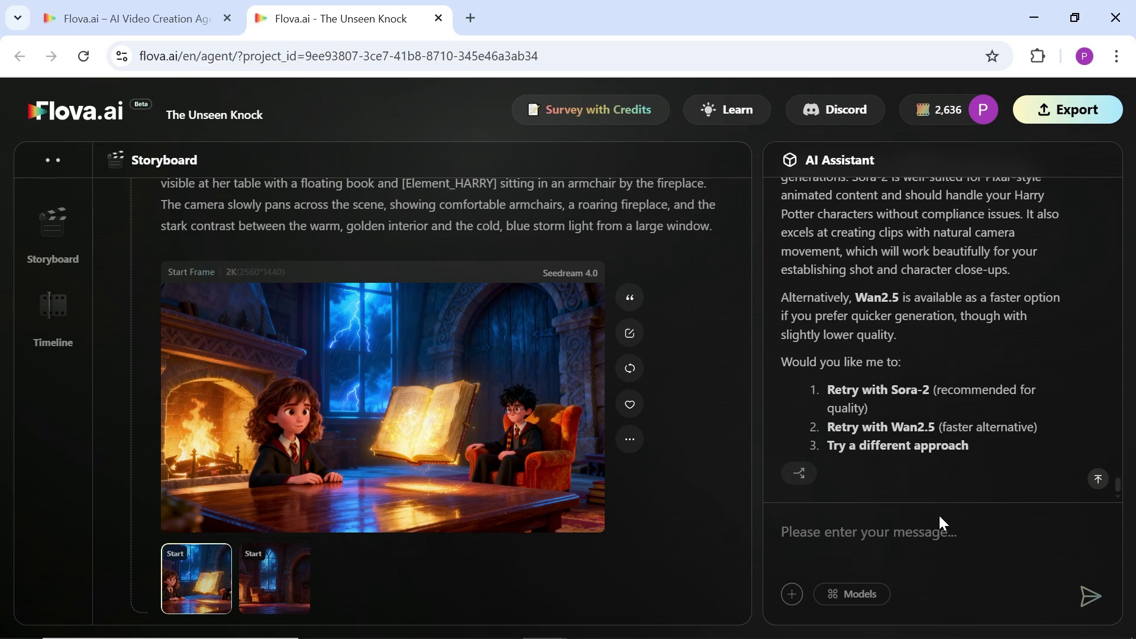
pyautogui.write('1')
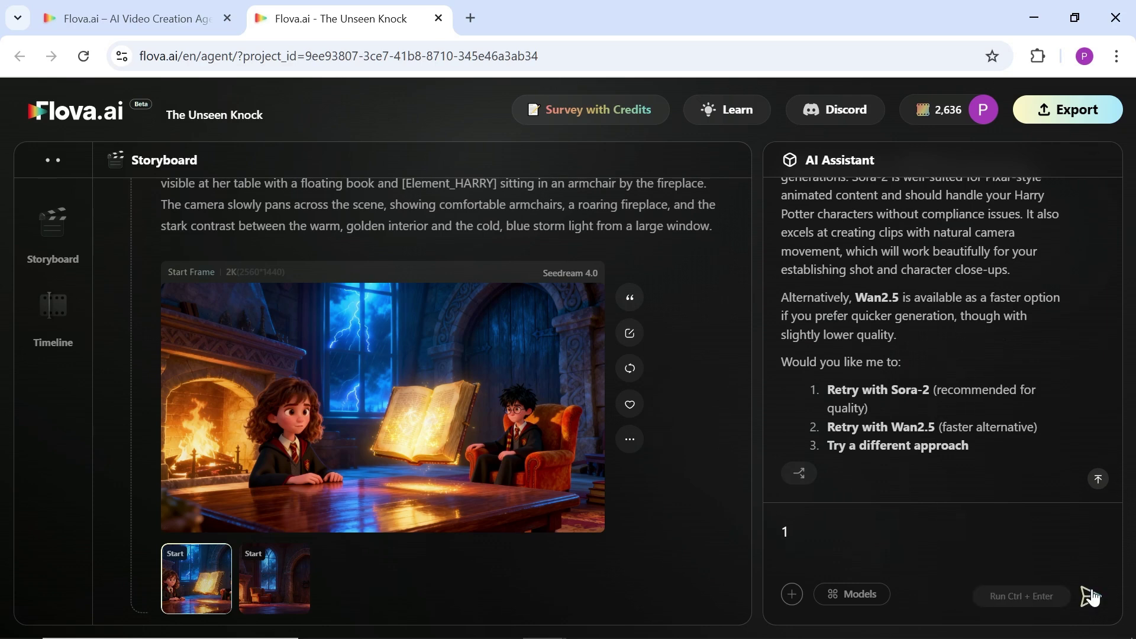
pyautogui.click(1091, 596)
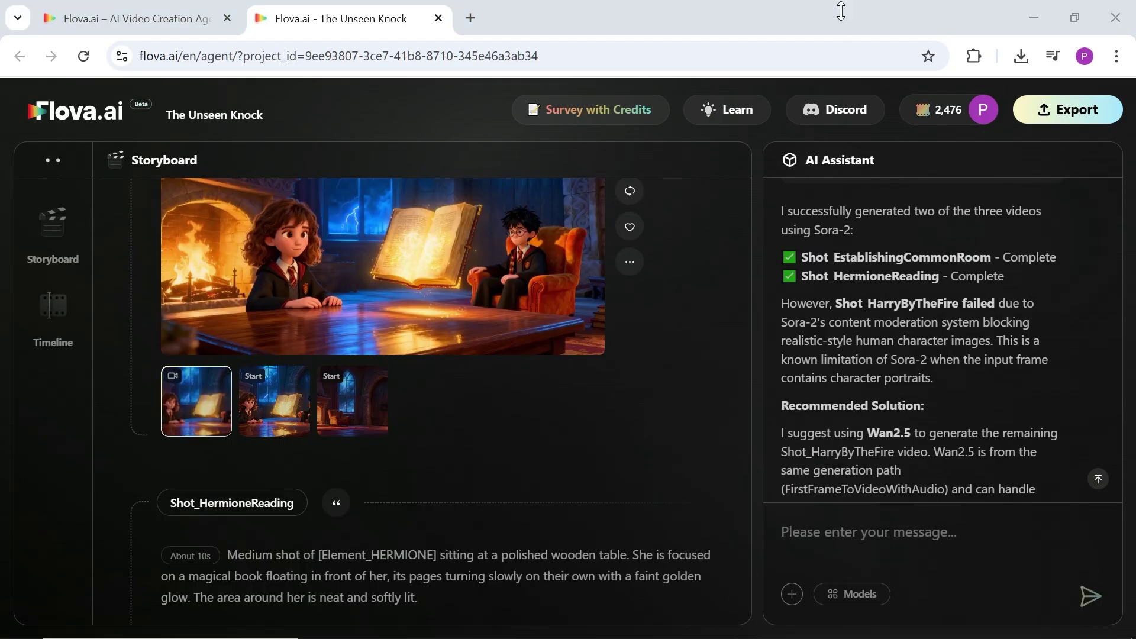
# Play the Sora 2 video of Shot_EstablishingCommonRoom in the storyboard
pyautogui.scroll(3, 501, 413)
pyautogui.click(501, 413)
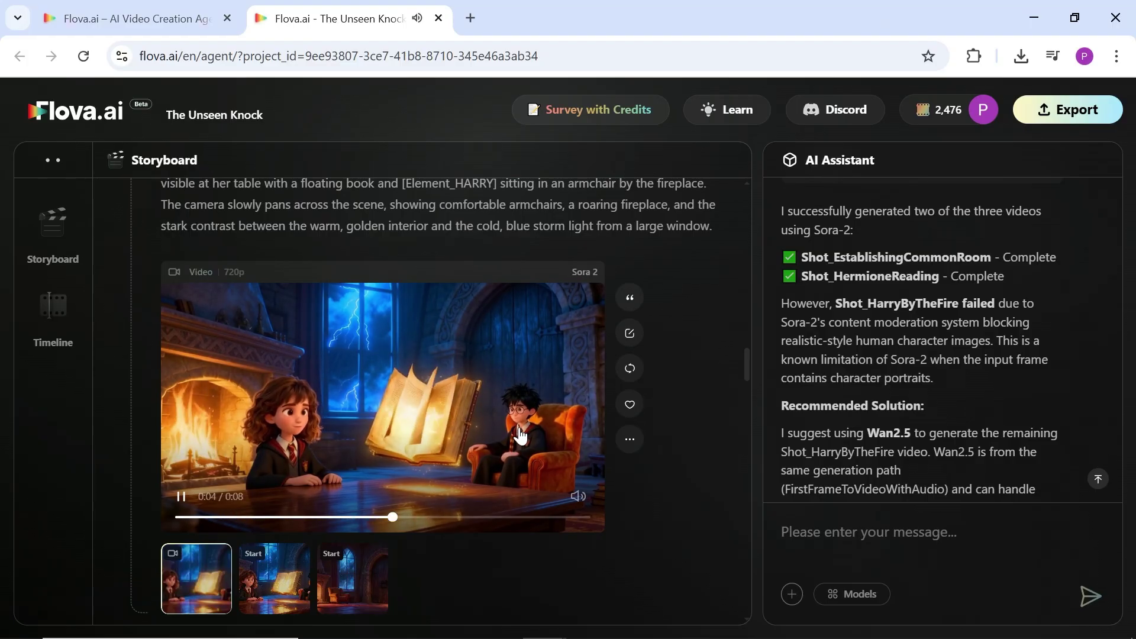
pyautogui.scroll(-5, 467, 378)
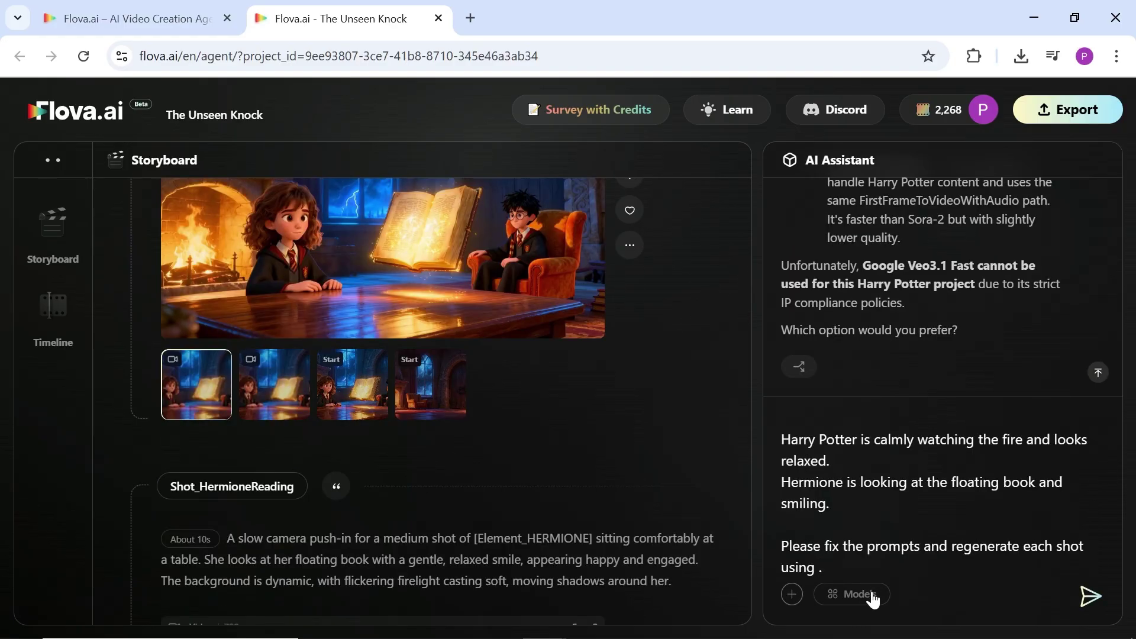
# Add Kling 2.5 for video to the prompt about fixing and regenerating each shot, and send it
pyautogui.click(874, 600)
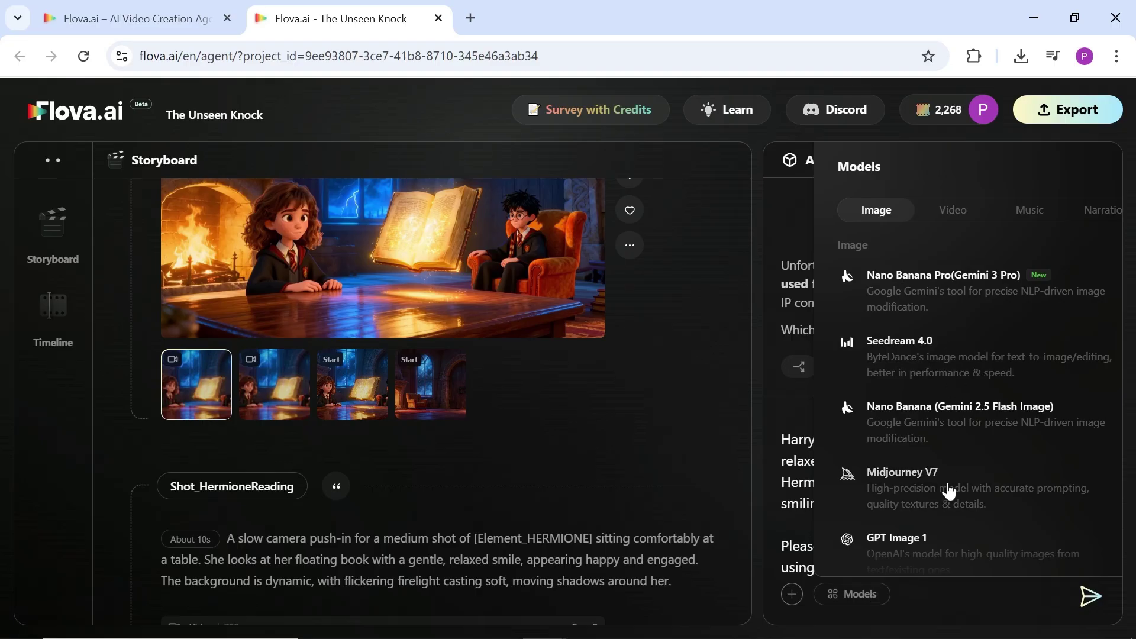
pyautogui.scroll(-1, 949, 491)
pyautogui.click(946, 219)
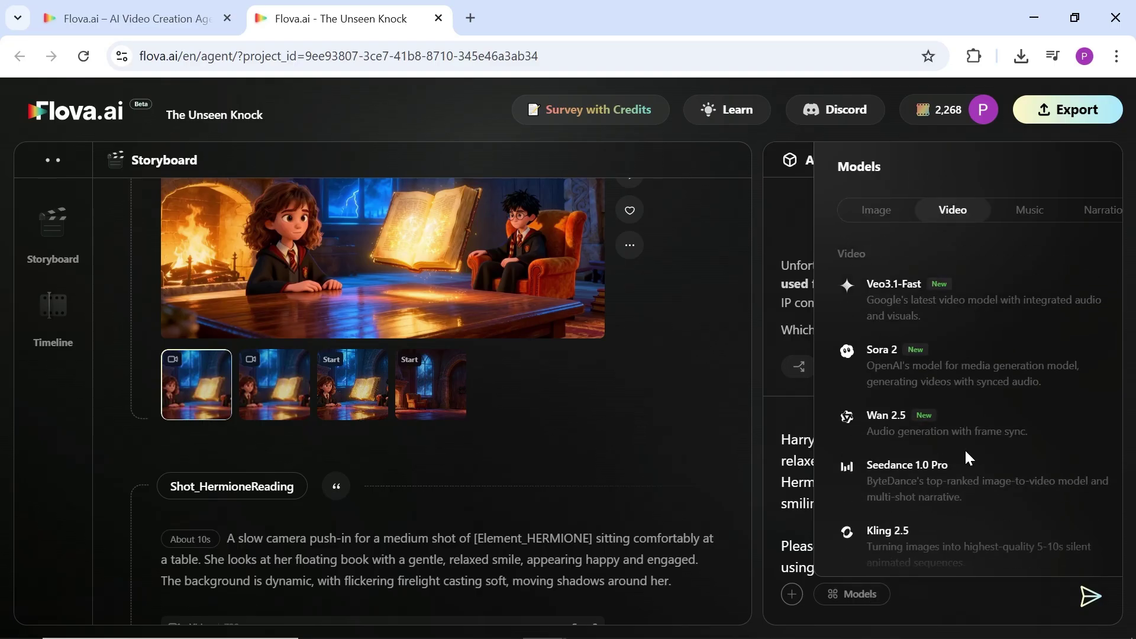
pyautogui.click(941, 544)
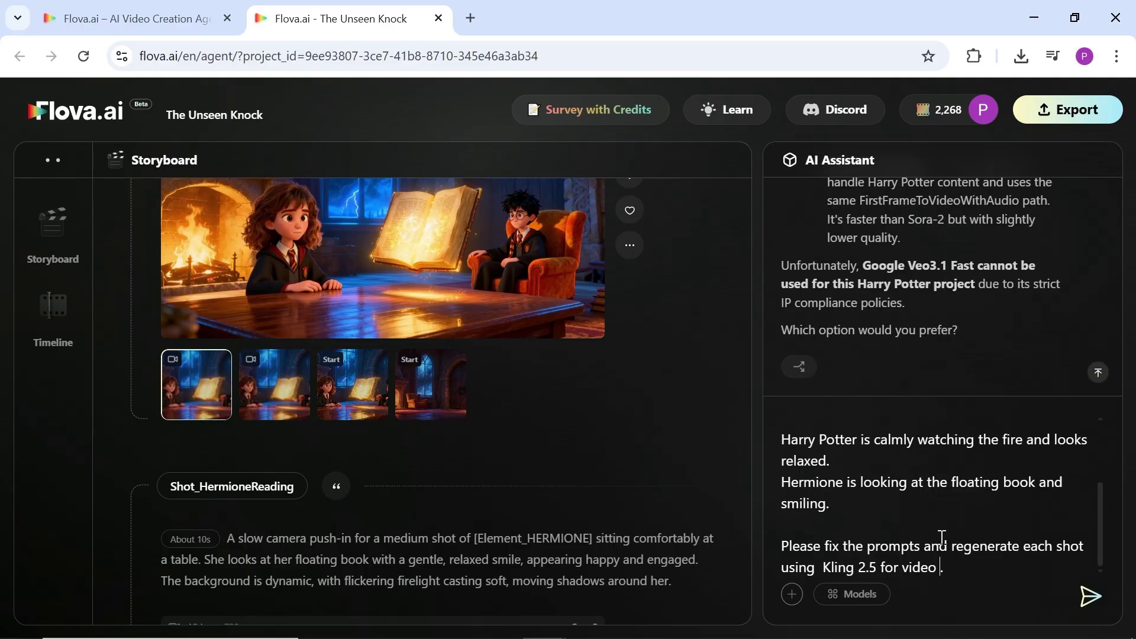
pyautogui.click(1087, 596)
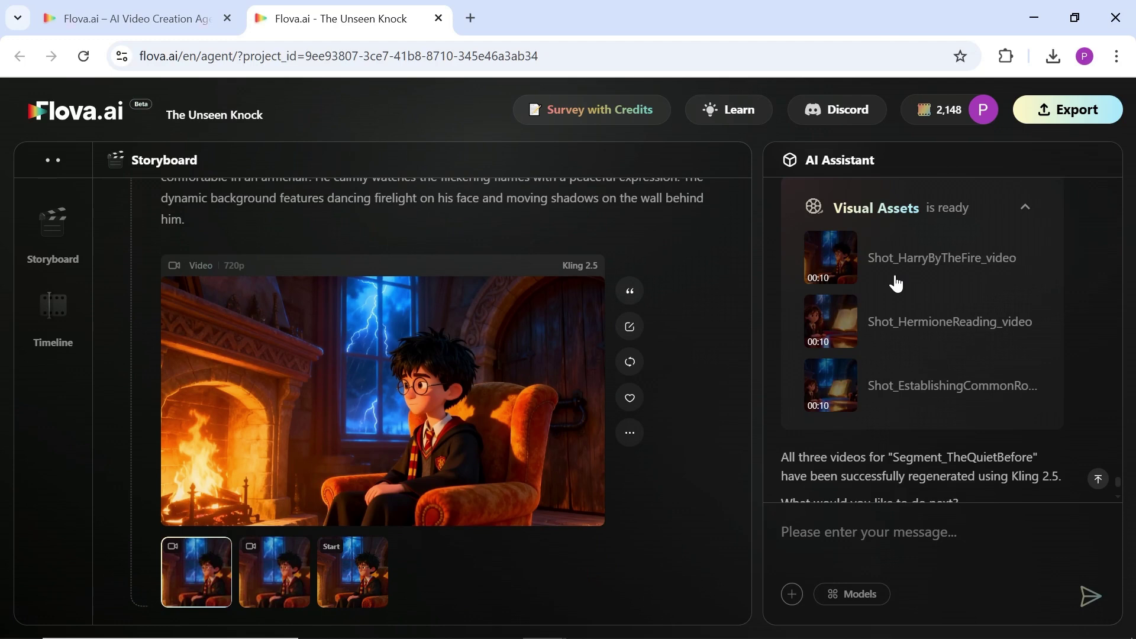
# Play the Kling 2.5 videos of Shot_HarryByTheFire and Shot_EstablishingCommonRoom
pyautogui.click(381, 444)
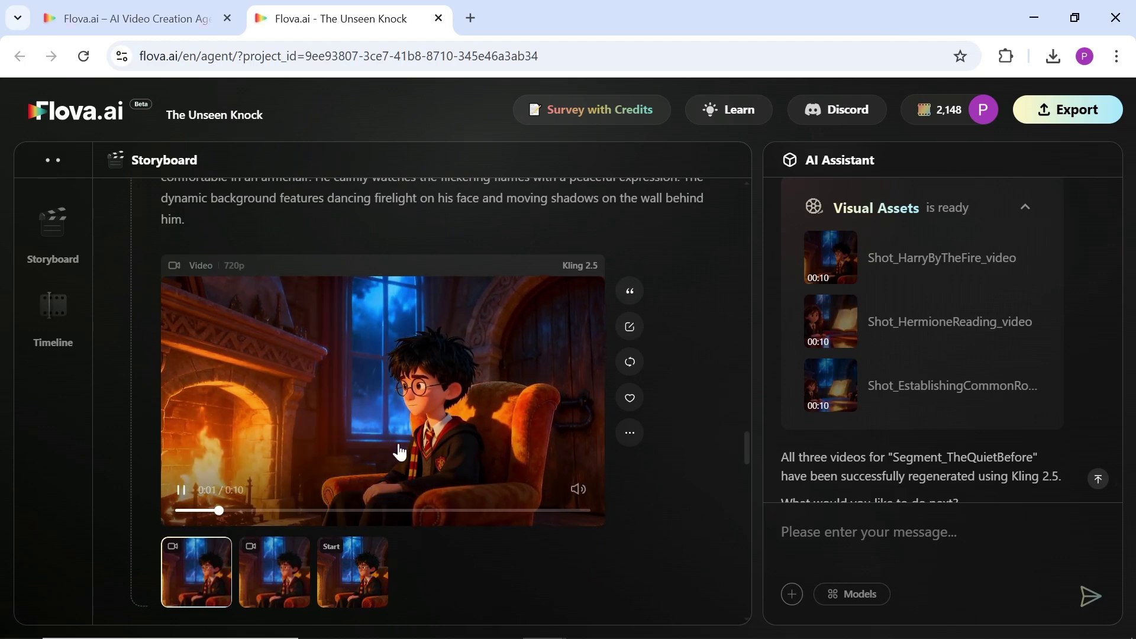
pyautogui.scroll(3, 426, 452)
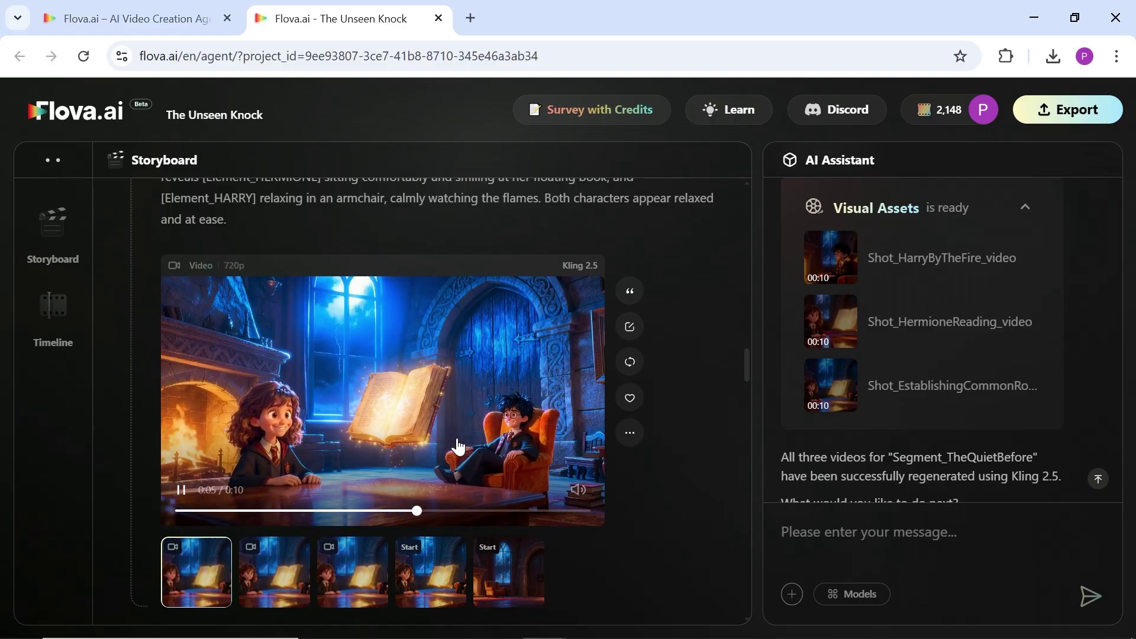
# Review the Segment_TheInterruption frames and request showing the door with a knocking sound, no book in Shot_HermioneReacts_img, and Harry walking in Shot_GrowingTension_img
pyautogui.scroll(-3, 486, 441)
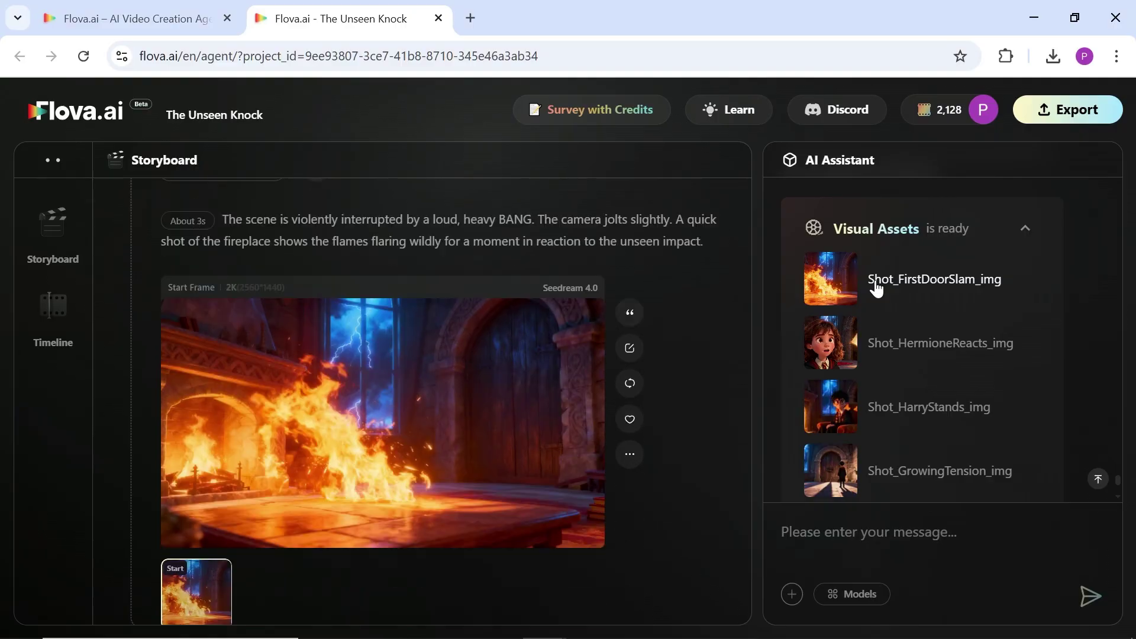
pyautogui.click(916, 355)
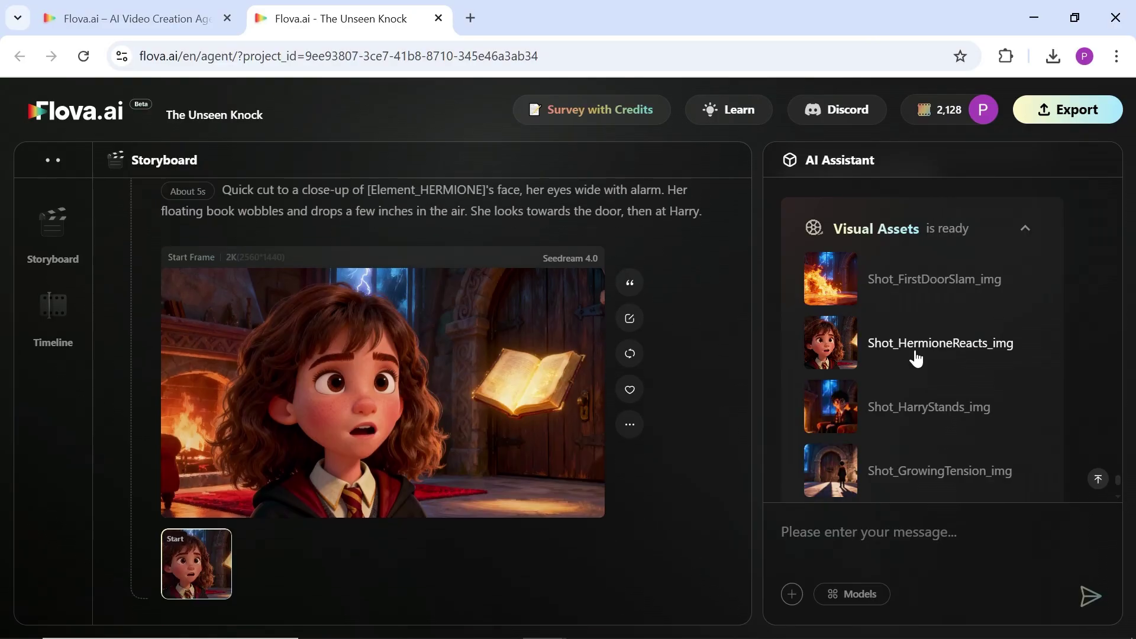
pyautogui.click(917, 420)
pyautogui.scroll(-2, 918, 421)
pyautogui.click(915, 389)
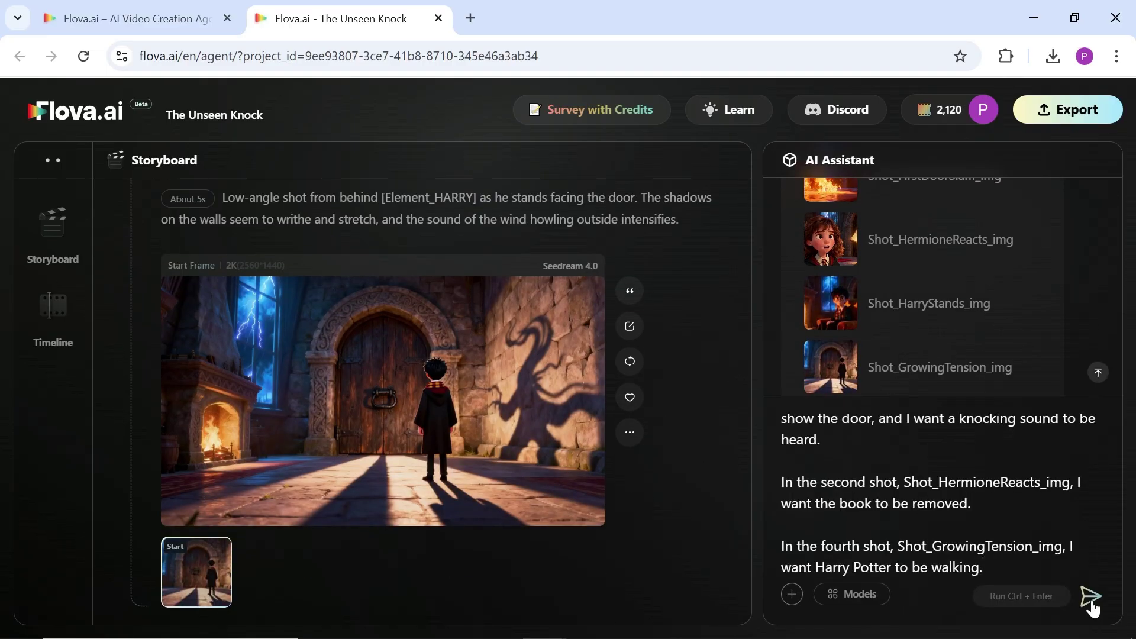
pyautogui.click(1091, 596)
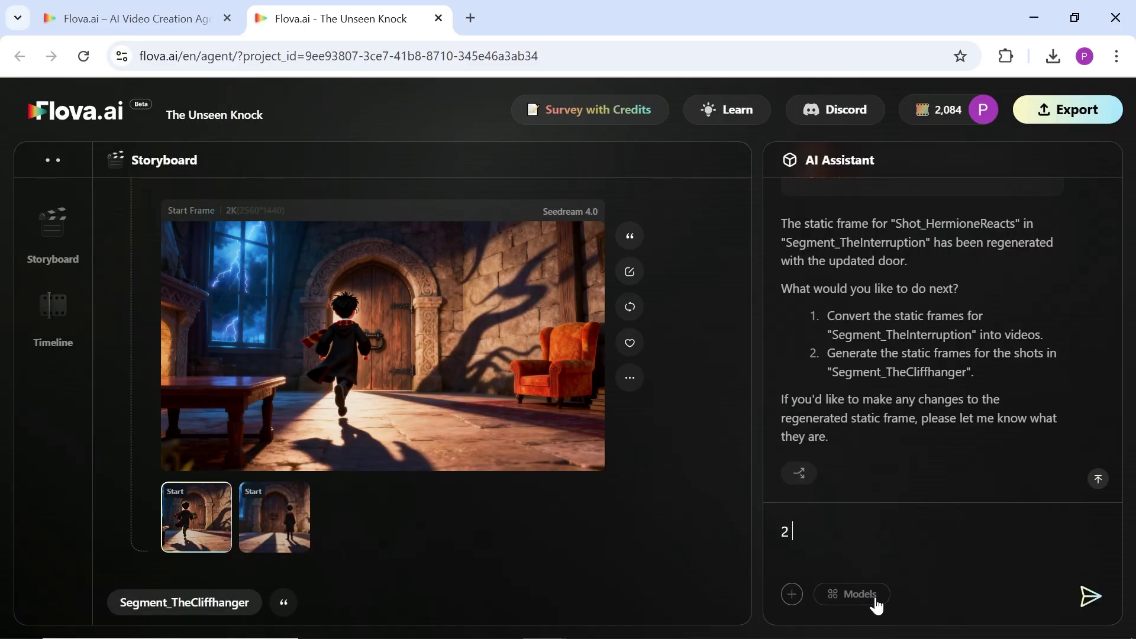
# Reply 2 with Kling 2.5 as the video model to generate the static frames for Segment_TheCliffhanger
pyautogui.click(875, 602)
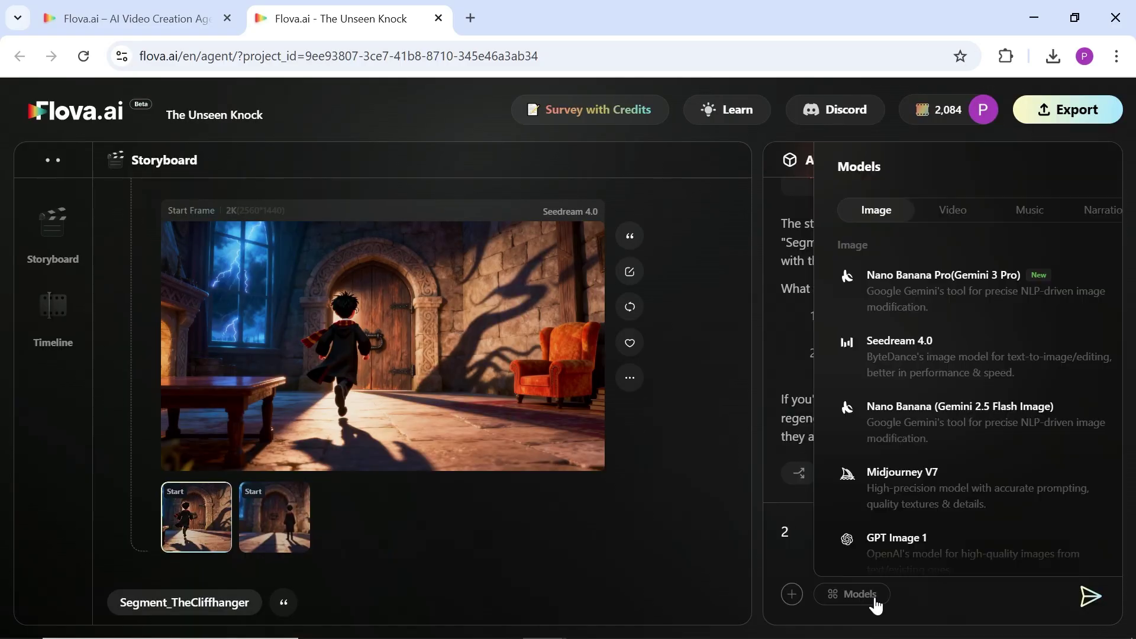
pyautogui.click(951, 213)
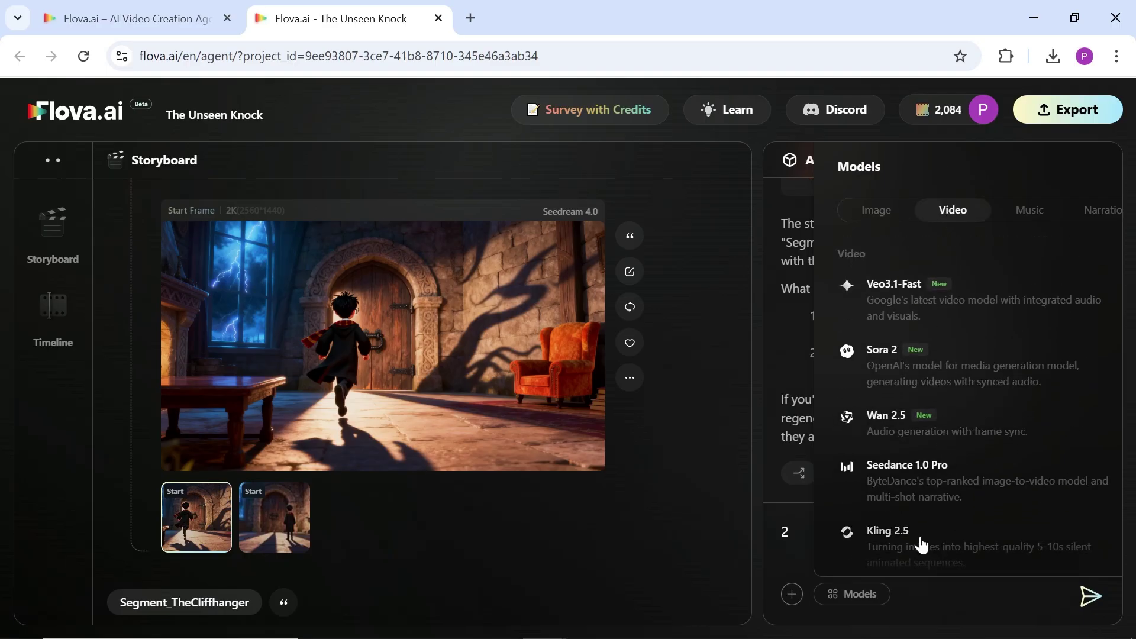
pyautogui.click(920, 543)
pyautogui.click(1091, 596)
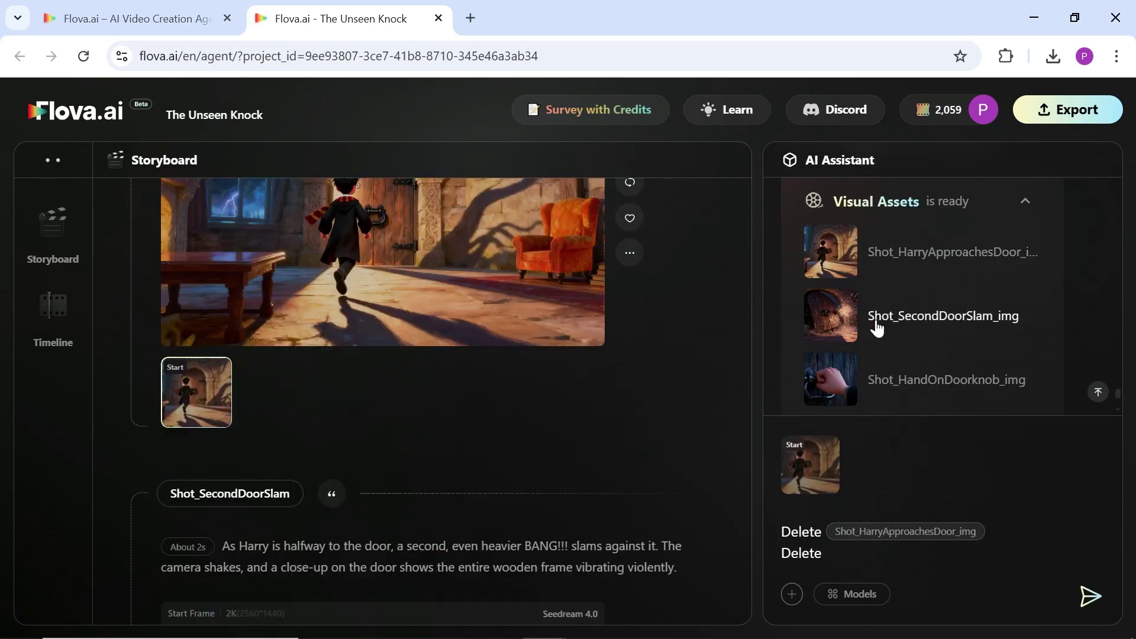
# Reference Shot_SecondDoorSlam_img in the delete request and regenerate the start frame of the door opening to darkness
pyautogui.click(876, 329)
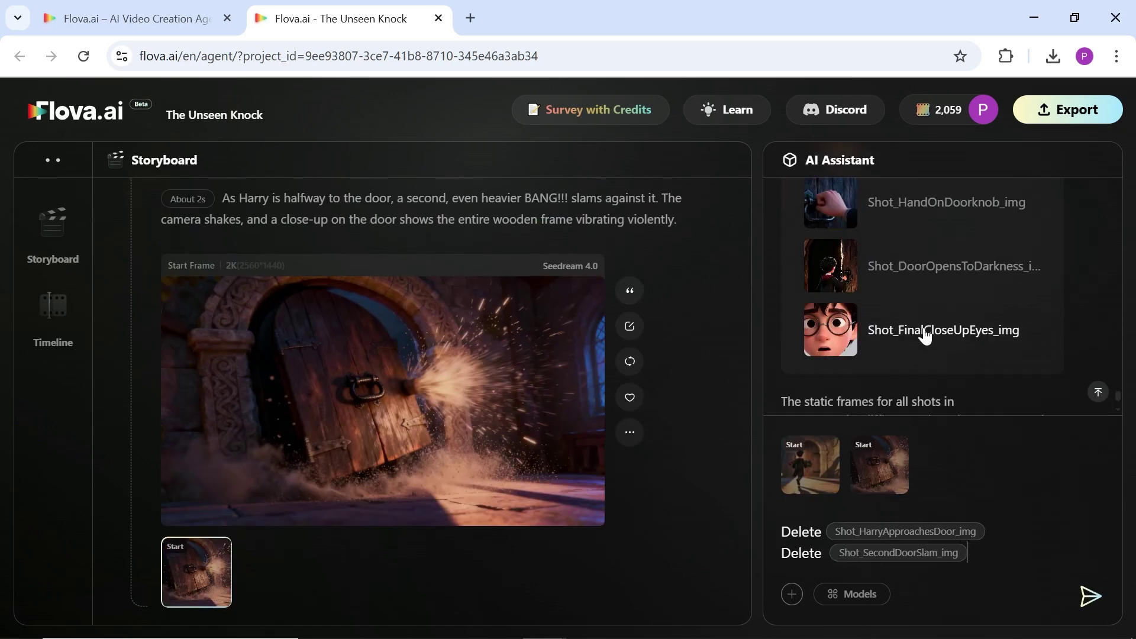
pyautogui.scroll(-5, 683, 411)
pyautogui.scroll(-5, 683, 412)
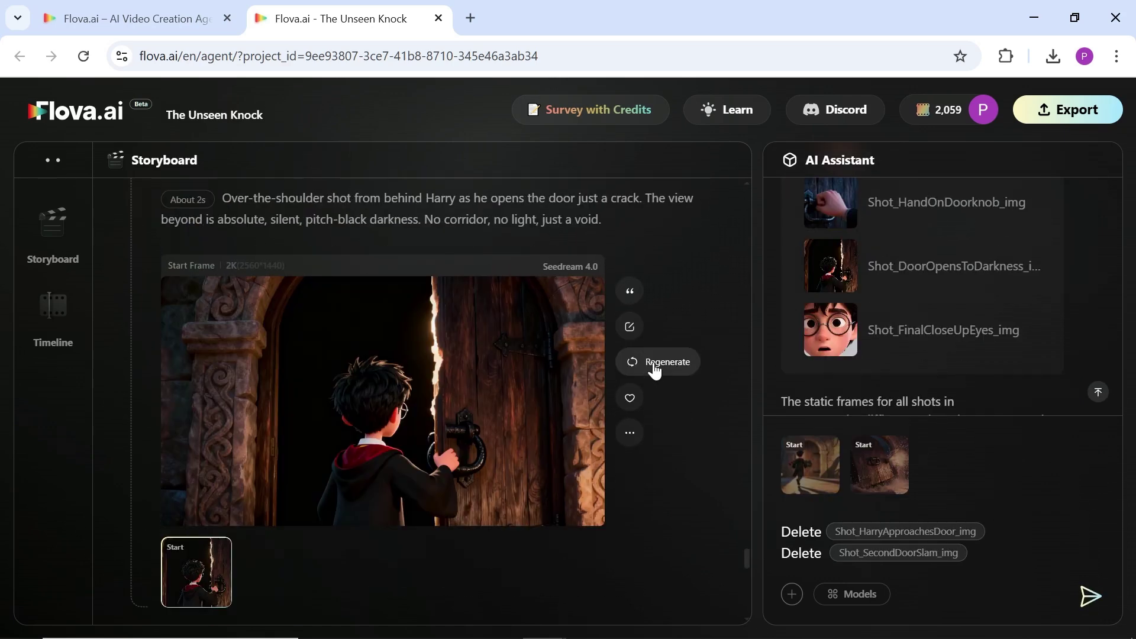
pyautogui.click(633, 359)
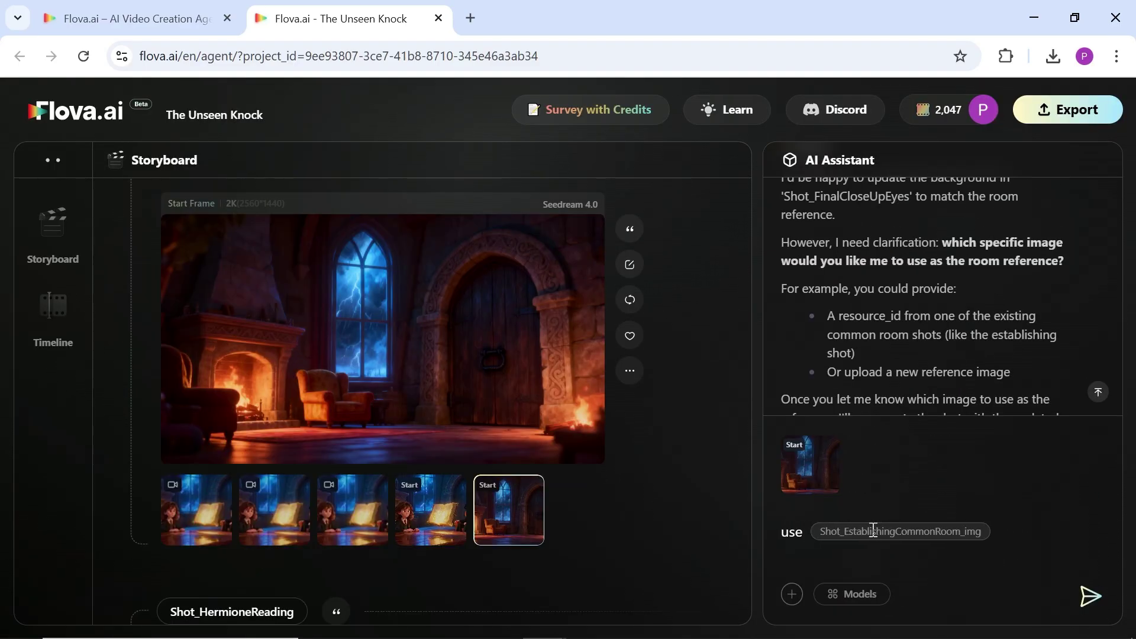
# Send Shot_EstablishingCommonRoom_img with "use this reference", and reply 1 to convert the Segment_TheInterruption frames into Kling 2.5 videos
pyautogui.write('this reference')
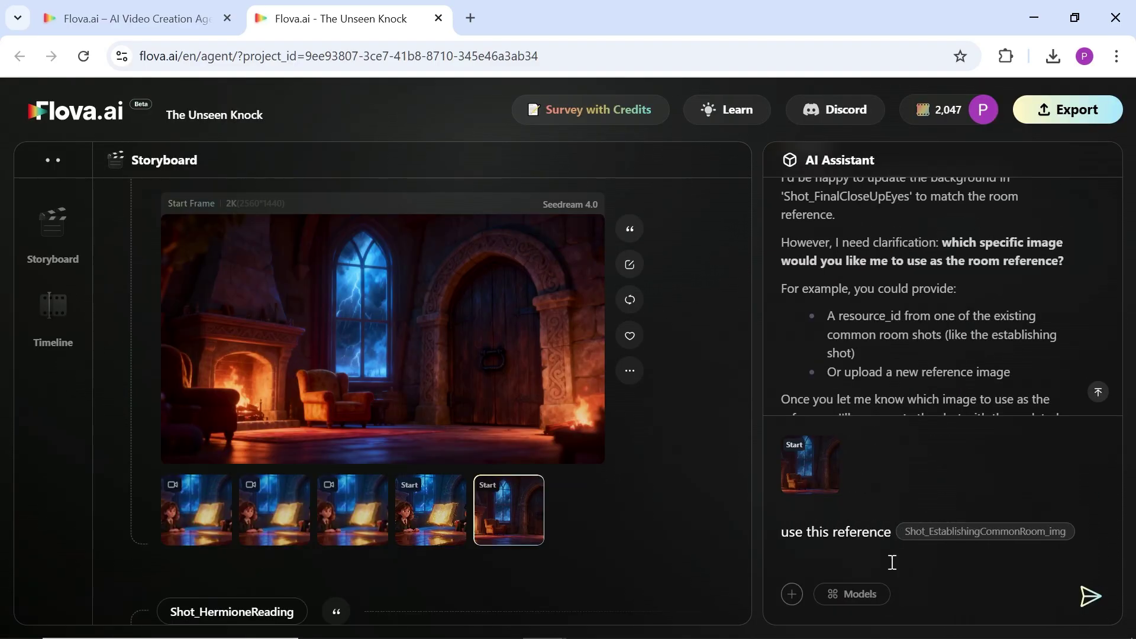
pyautogui.press('Return')
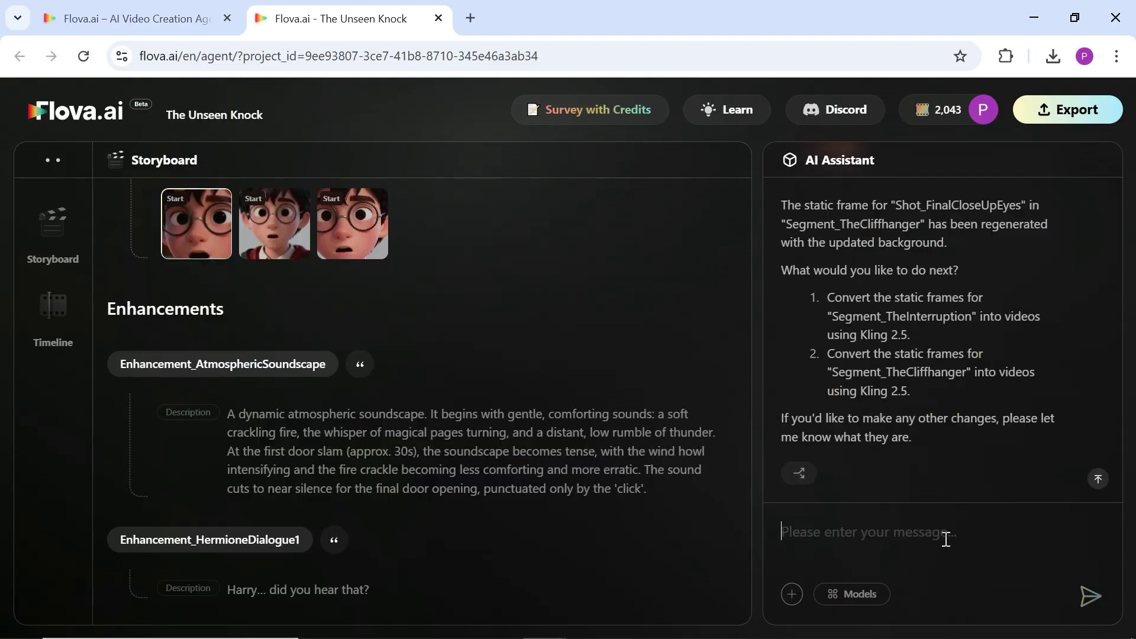
pyautogui.write('1')
pyautogui.click(1090, 596)
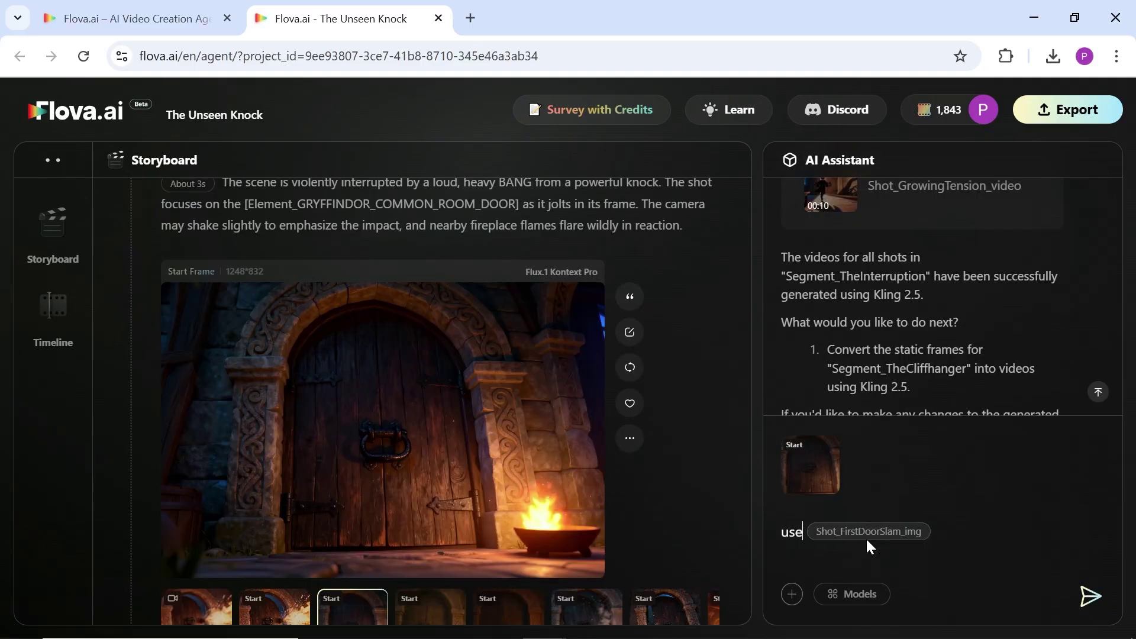
# Ask the assistant to use this shot, Shot_FirstDoorSlam_img, for the video generation
pyautogui.write('this shot Shot_FirstDoorSlam_img')
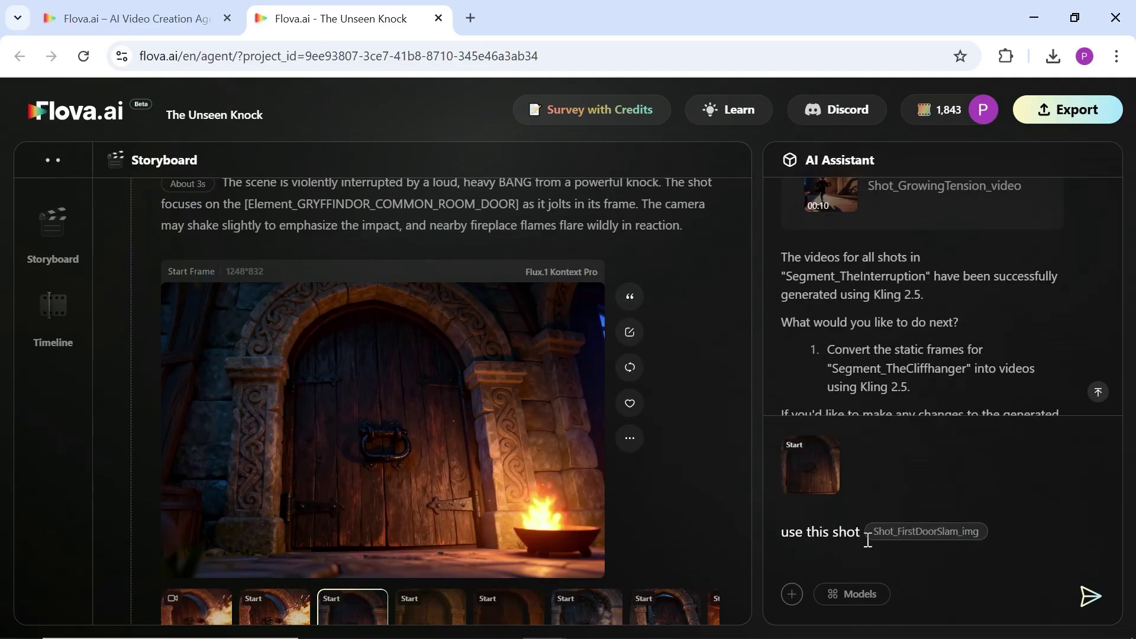
pyautogui.write(' for the video generation')
pyautogui.press('Return')
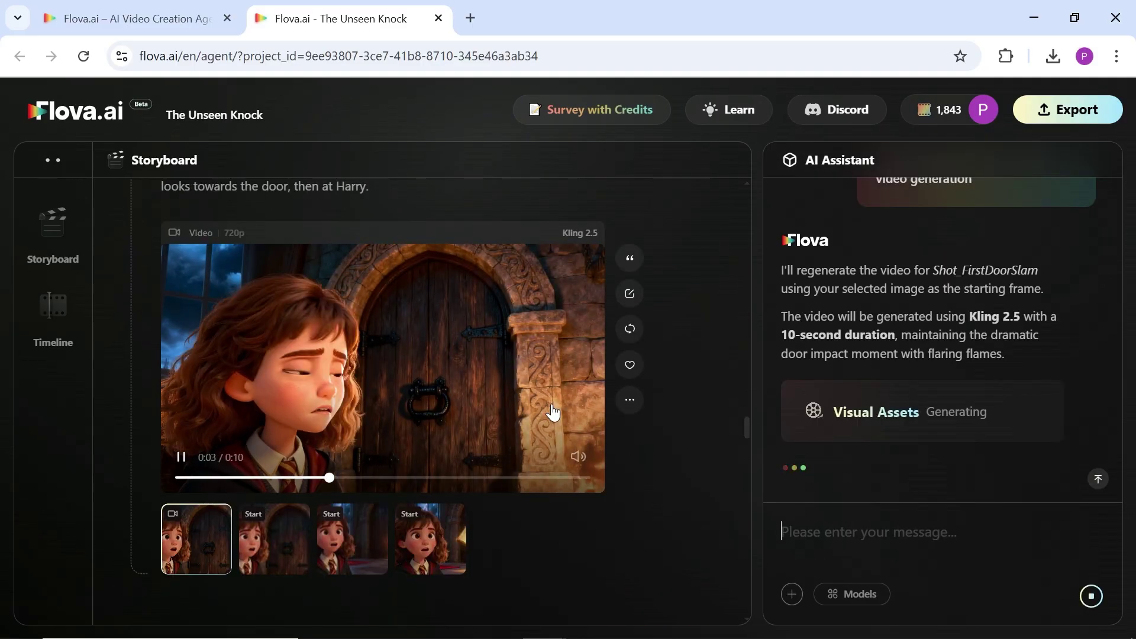
# Begin the Shot_GrowingTension_video request with "In this shot", asking that the door not open at all or be on fire
pyautogui.scroll(-10, 525, 410)
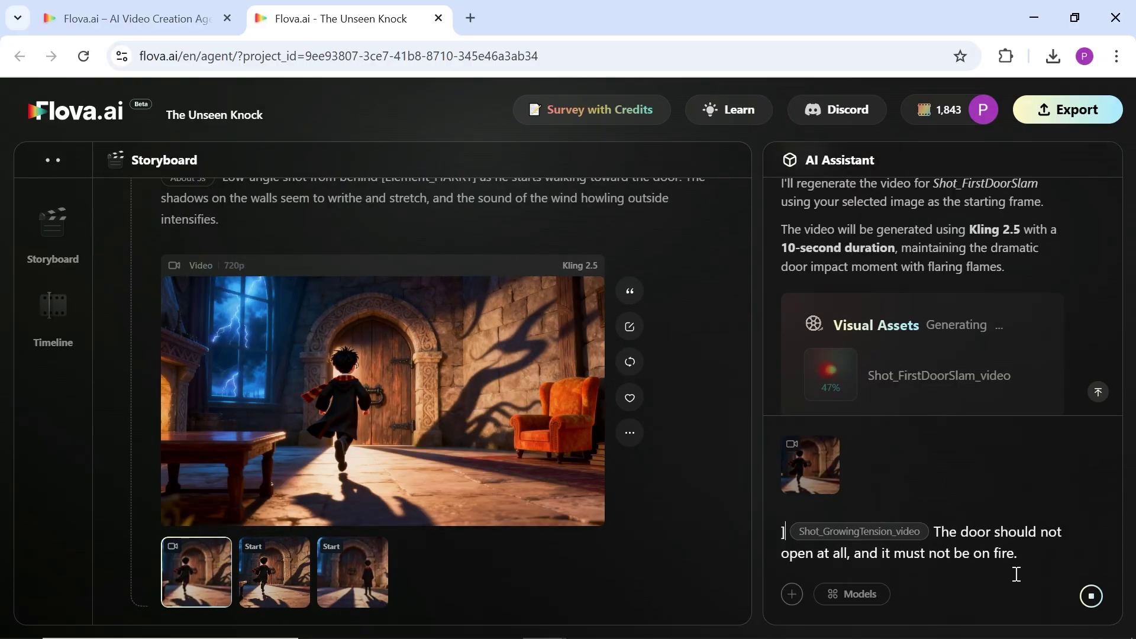
pyautogui.moveTo(1015, 573); pyautogui.dragTo(768, 536)
pyautogui.write('In this shot')
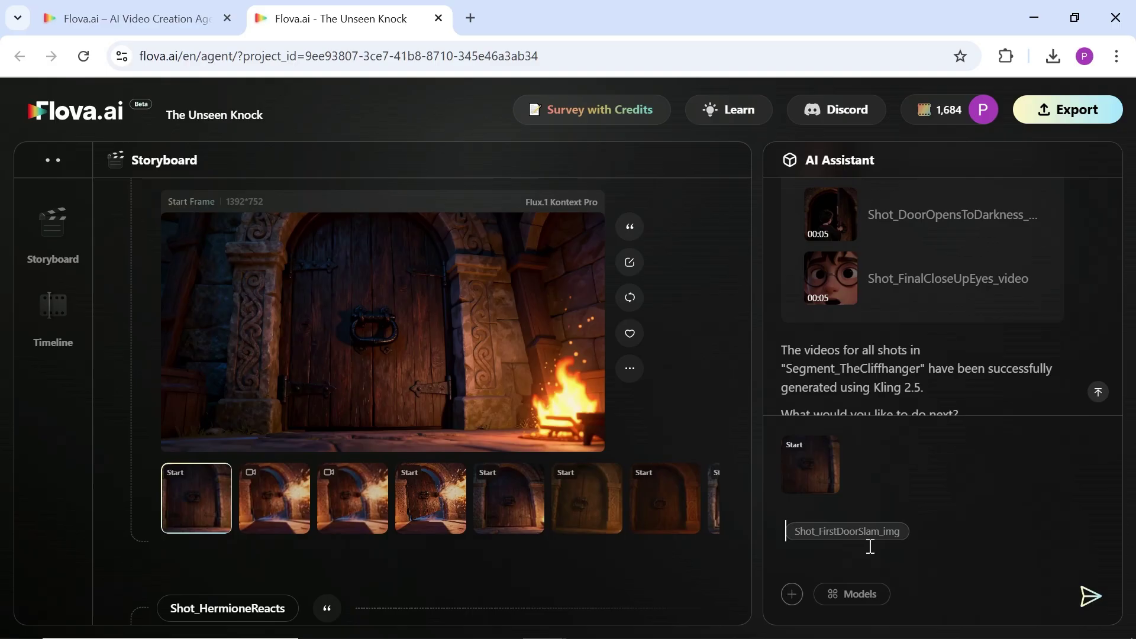
# Write "Generate video from this shot" for Shot_FirstDoorSlam_img and open the model selection
pyautogui.write('Generate video from this shot')
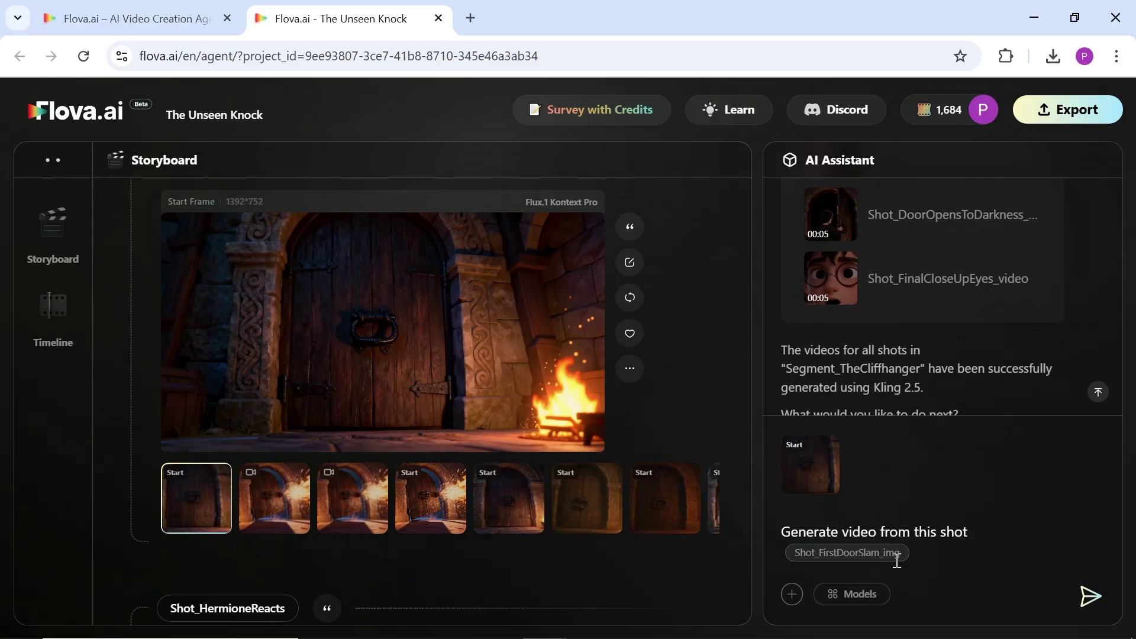
pyautogui.click(852, 594)
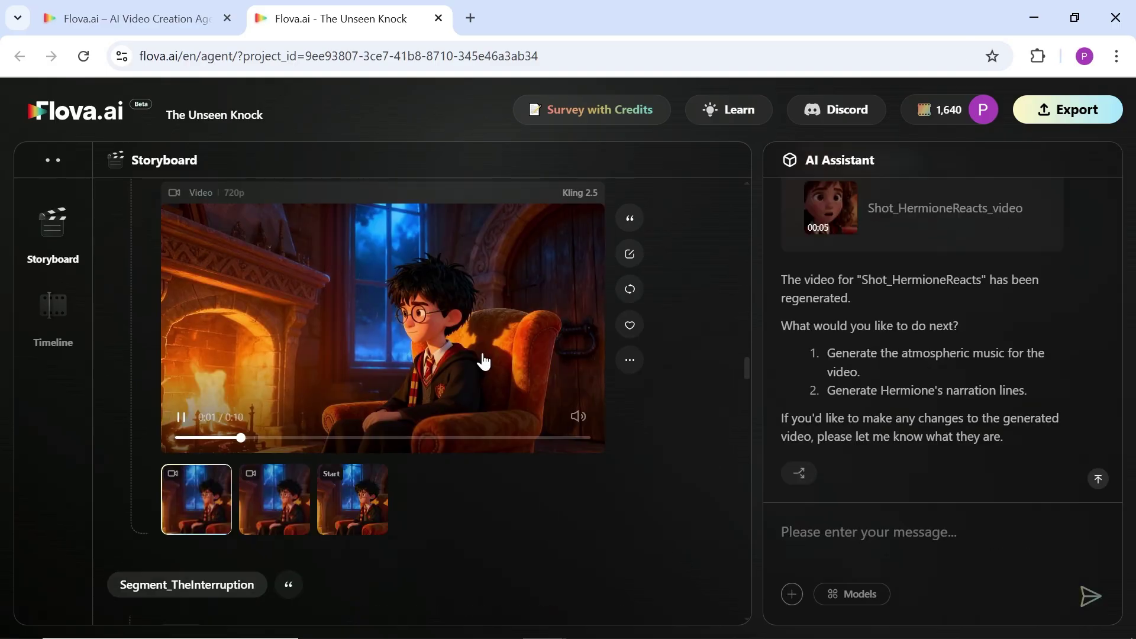
# Examine the Kling 2.5 shot videos in the storyboard from Harry by the fire through to the Enhancements section
pyautogui.scroll(-10, 484, 361)
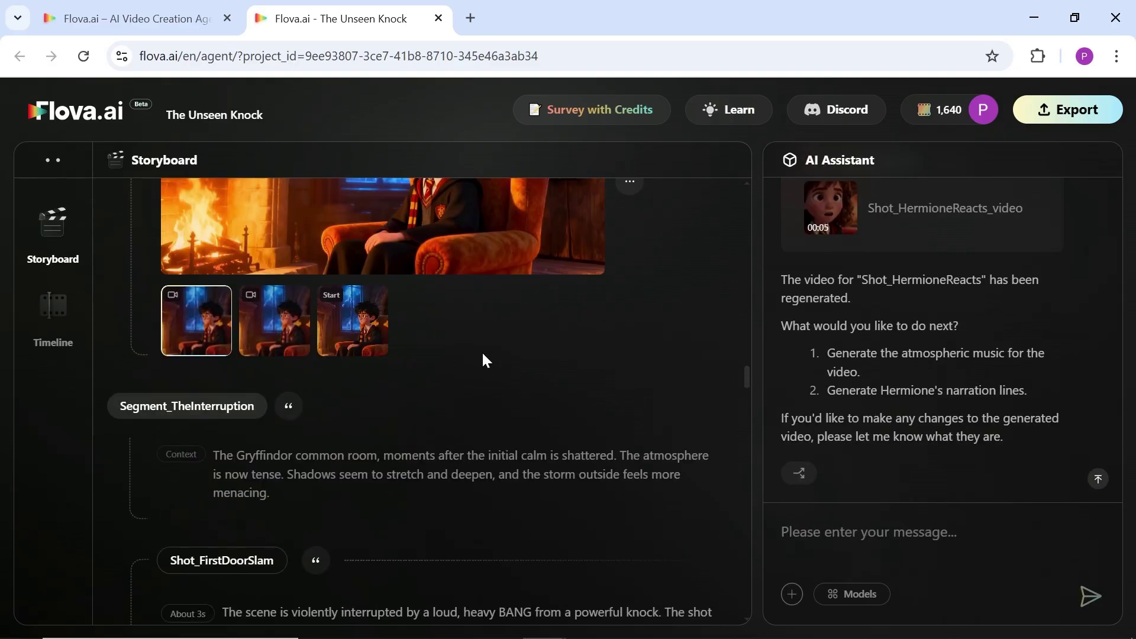
pyautogui.scroll(-7, 487, 357)
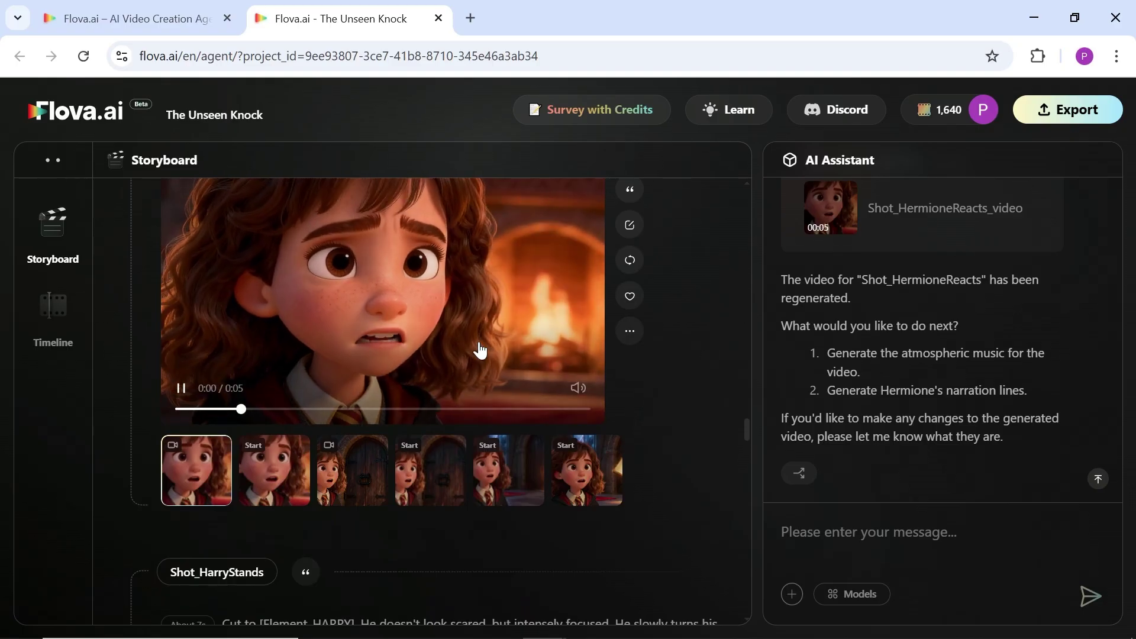
pyautogui.scroll(-8, 480, 351)
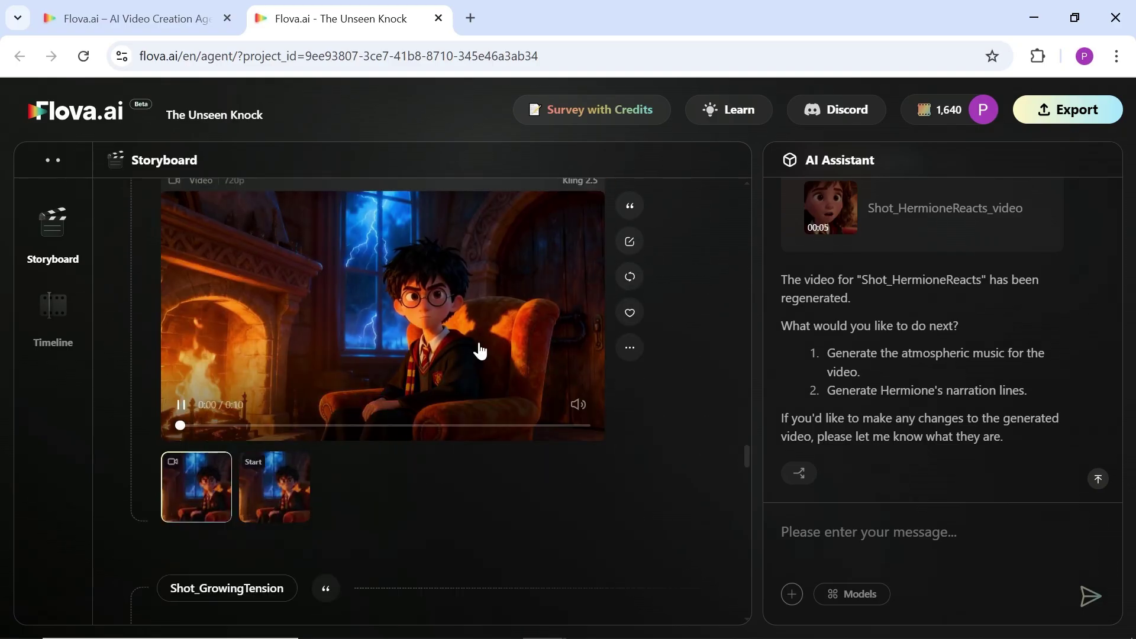
pyautogui.scroll(-10, 481, 364)
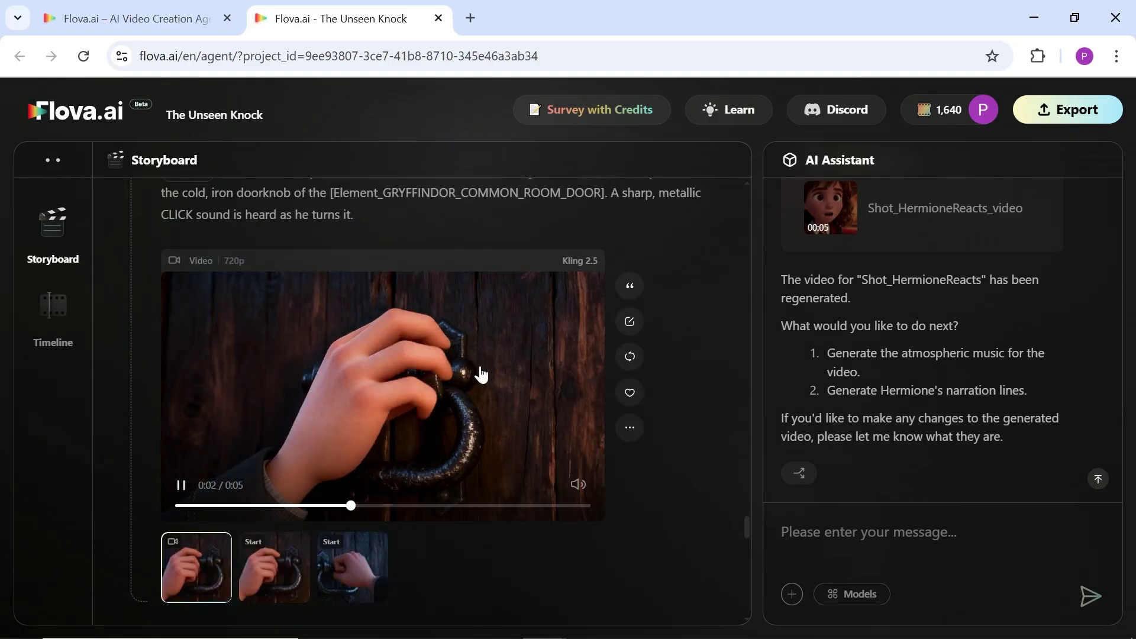
pyautogui.scroll(-10, 481, 370)
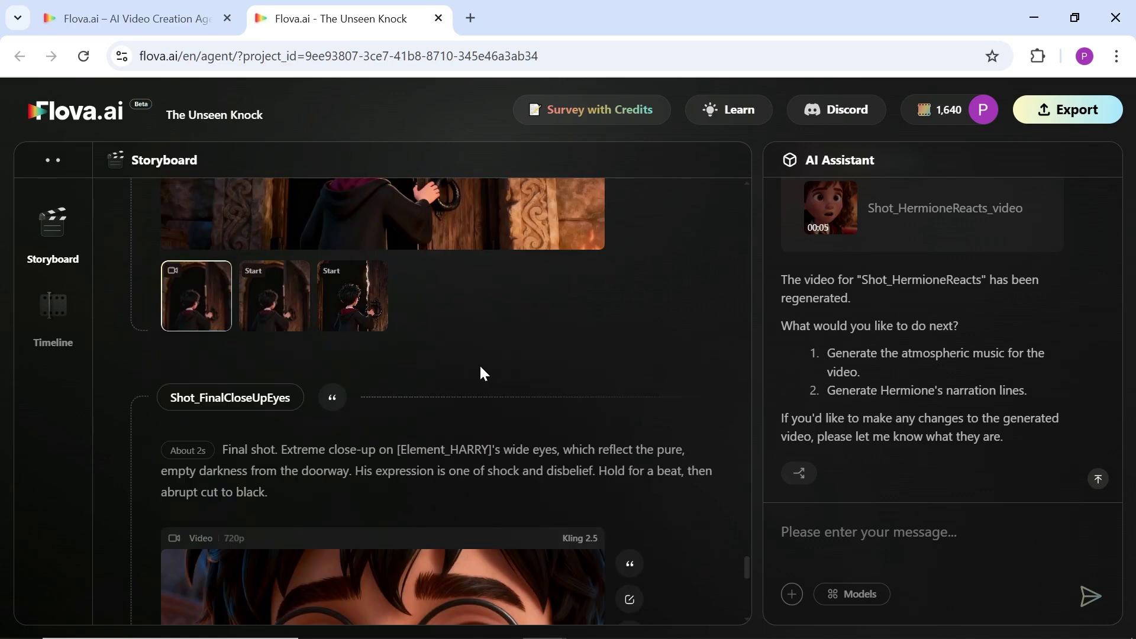
pyautogui.scroll(-5, 494, 420)
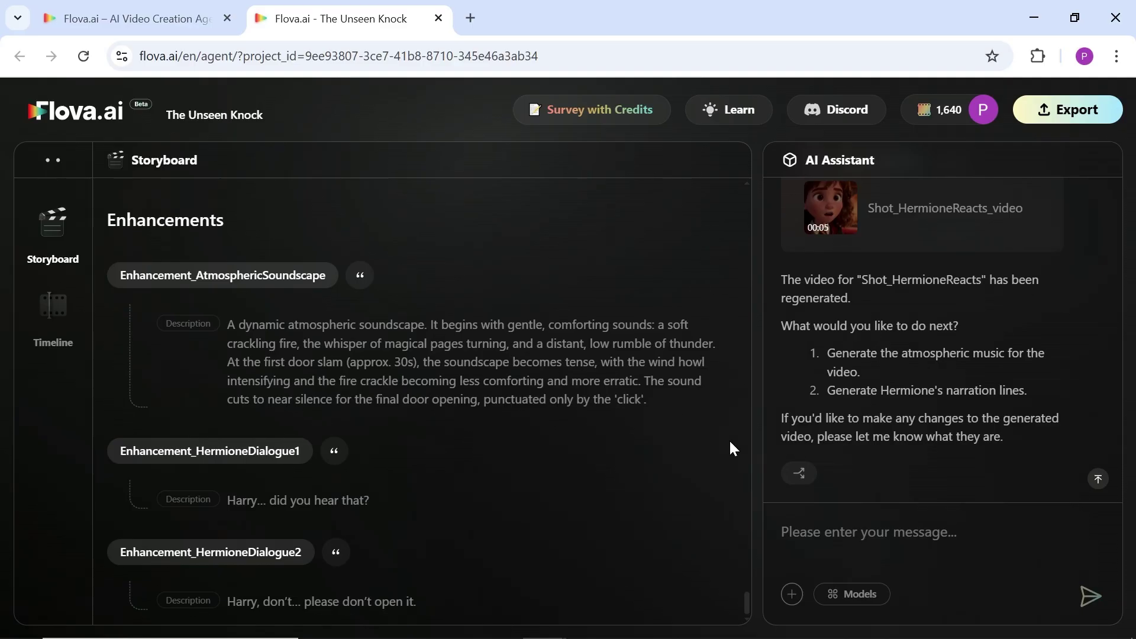
# Reply 1 to the assistant to generate the atmospheric music for the video
pyautogui.click(910, 536)
pyautogui.write('1')
pyautogui.click(1090, 596)
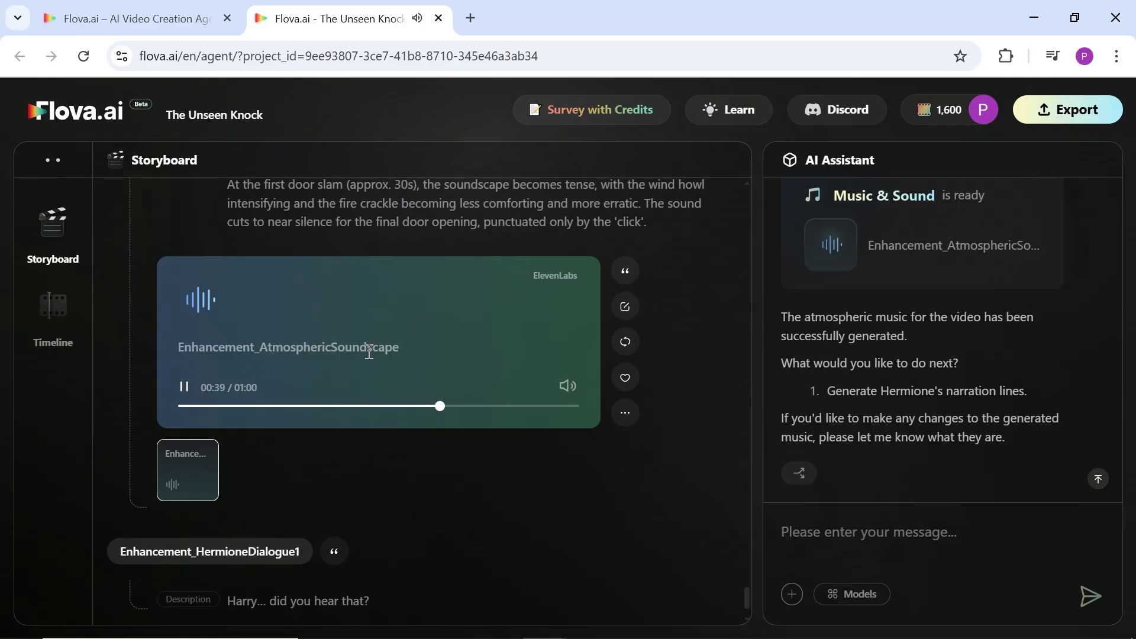
# Reply 1 to the assistant to generate Hermione's narration lines
pyautogui.click(853, 535)
pyautogui.write('1')
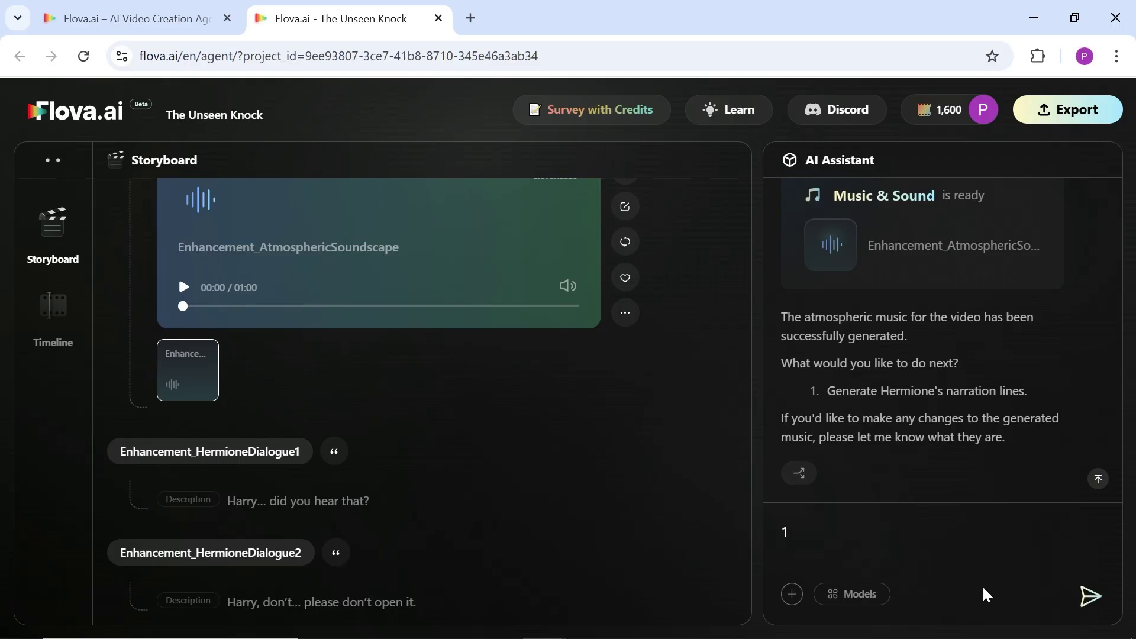
pyautogui.click(1089, 597)
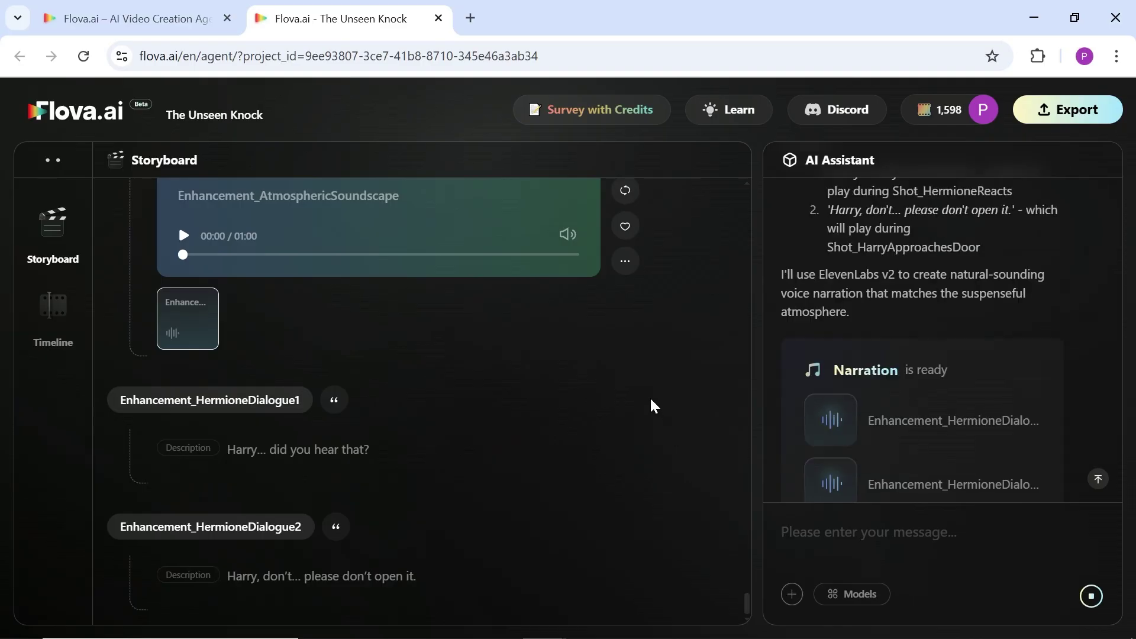
# Listen to Hermione's narration clips, and reply 1 to assemble the video with all generated assets
pyautogui.click(272, 401)
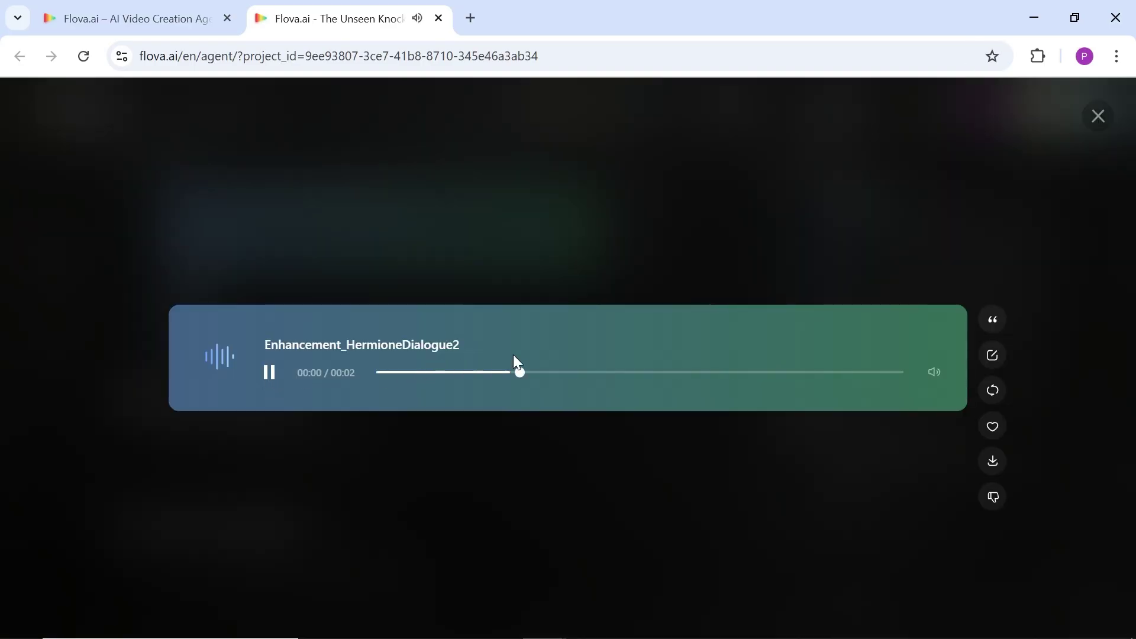
pyautogui.click(1078, 194)
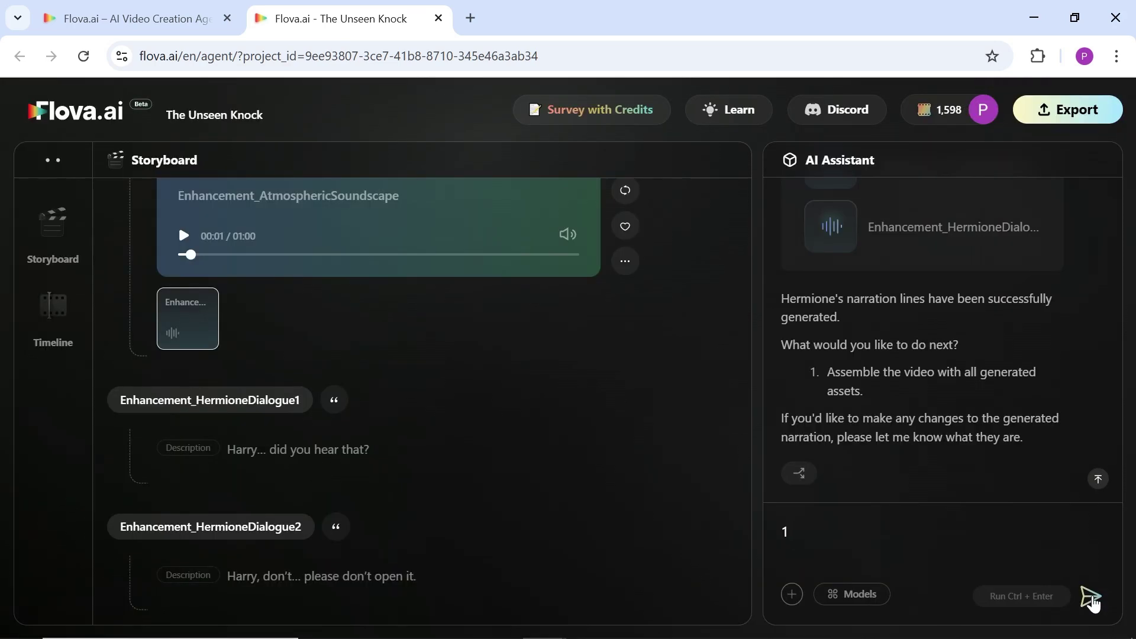
pyautogui.click(1091, 596)
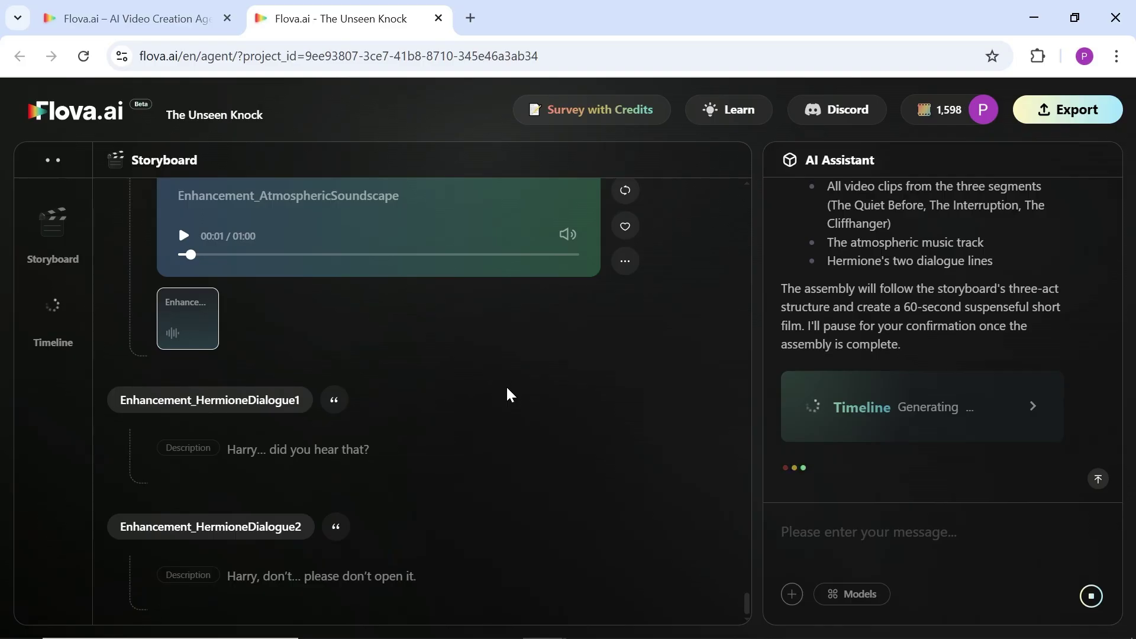
# Open the assembled timeline, scrub through its first 16 seconds, and continue previewing it in full screen
pyautogui.click(849, 271)
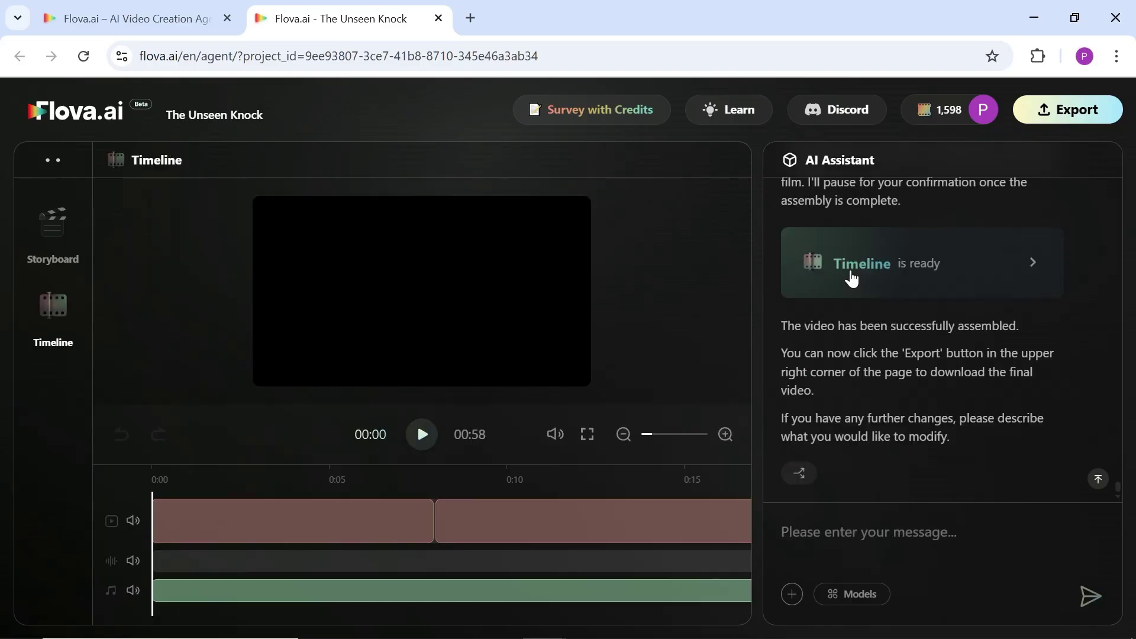
pyautogui.moveTo(152, 491); pyautogui.dragTo(725, 495)
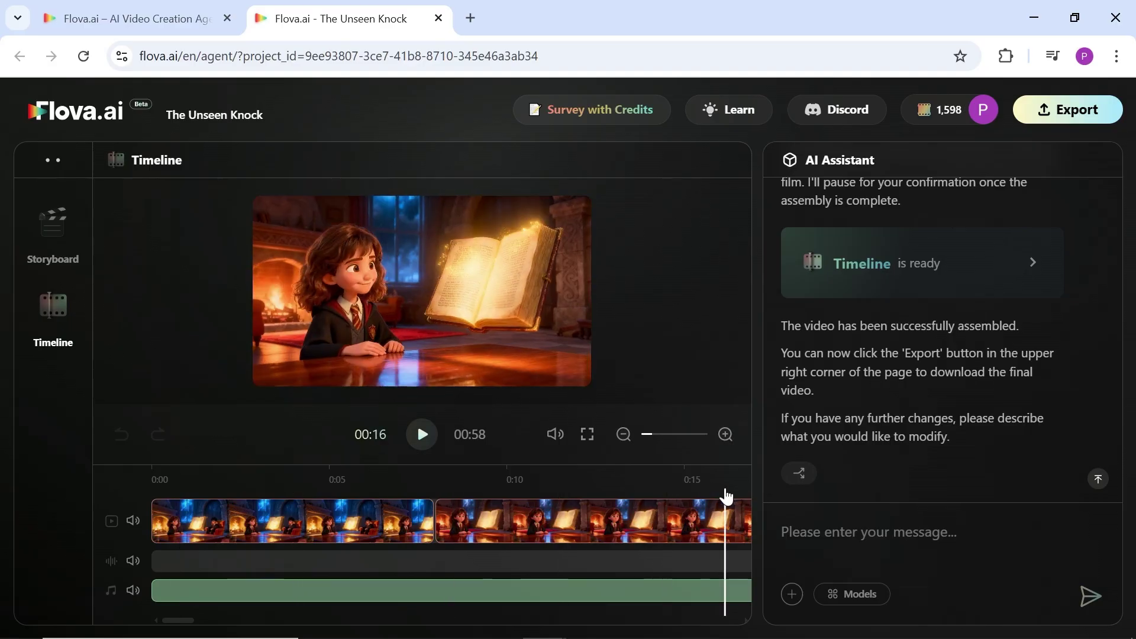
pyautogui.click(587, 435)
pyautogui.moveTo(87, 503); pyautogui.dragTo(446, 507)
pyautogui.click(818, 503)
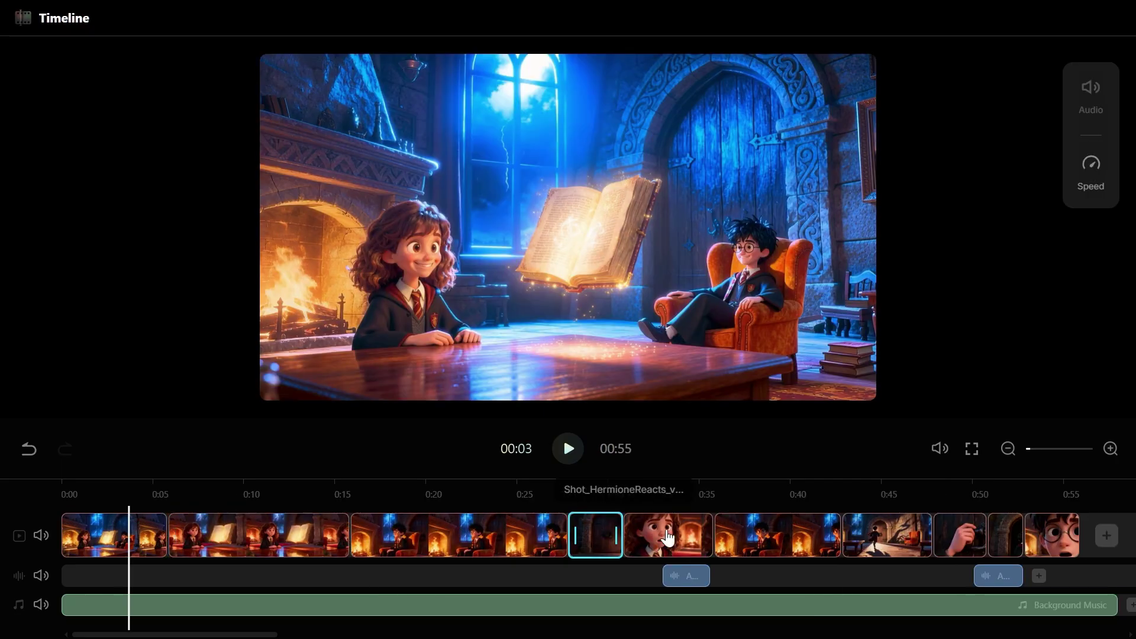
# View the speed settings of the short clip before Hermione's reaction shot, and the background music's audio volume and fade-out settings
pyautogui.click(1092, 171)
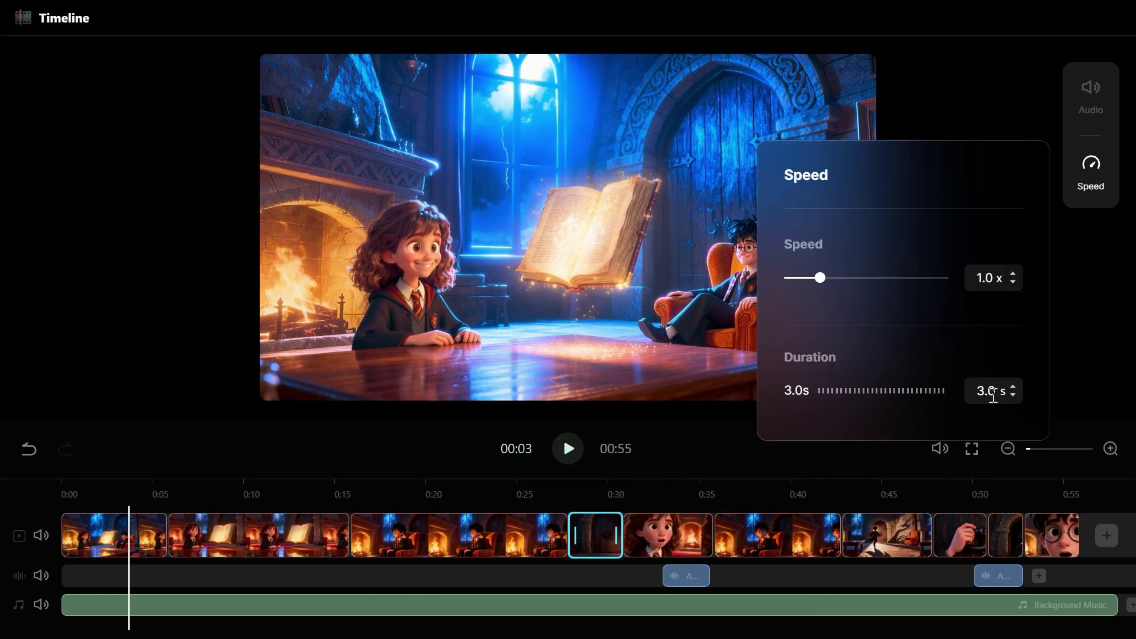
pyautogui.click(631, 606)
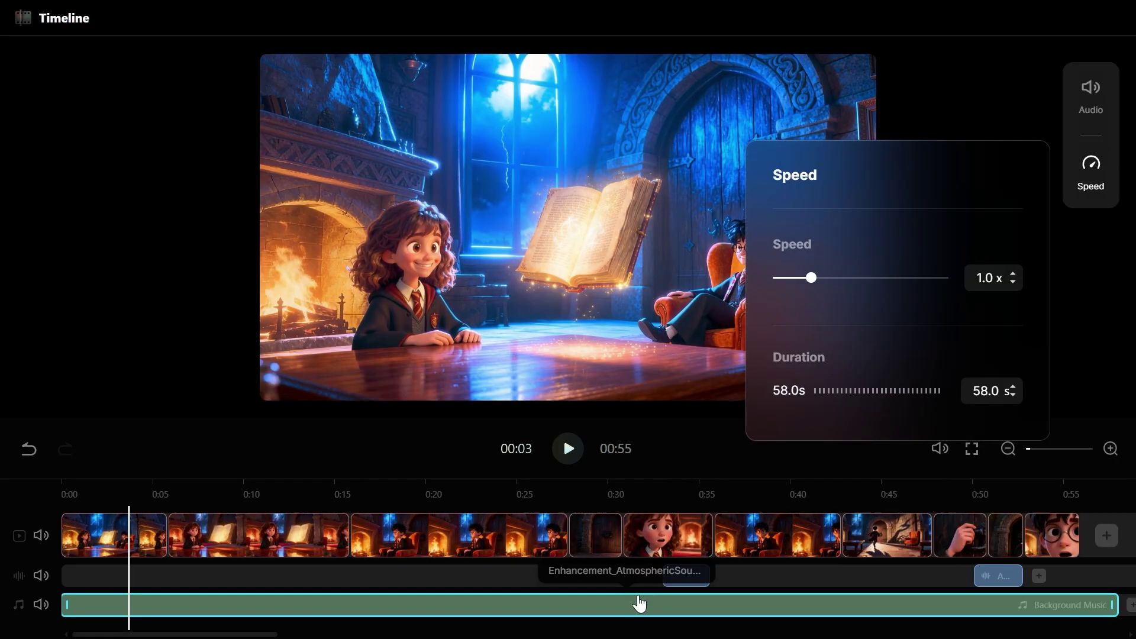
pyautogui.click(1089, 100)
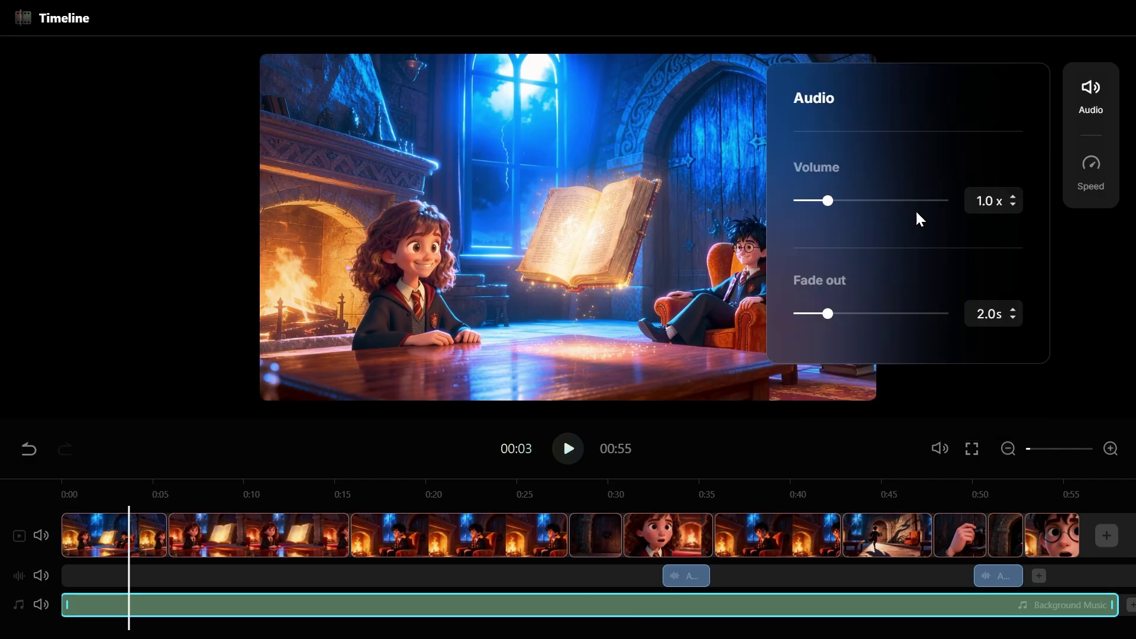
# Browse the media available for adding to the narration track, and look through the media available for the video track
pyautogui.click(1040, 576)
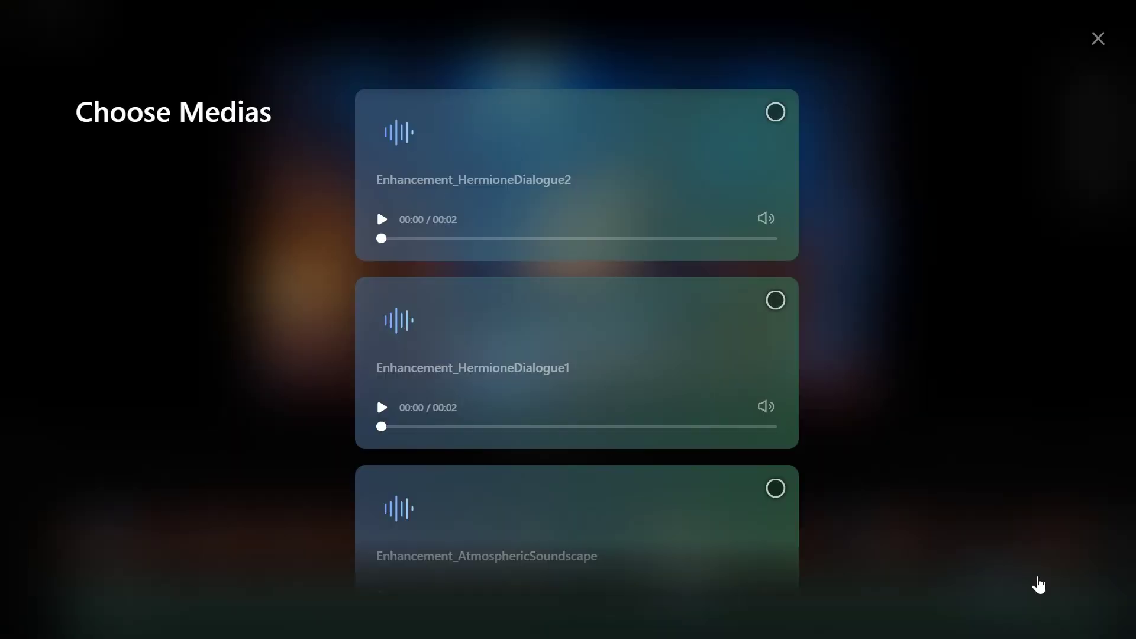
pyautogui.scroll(-1, 595, 344)
pyautogui.click(1098, 38)
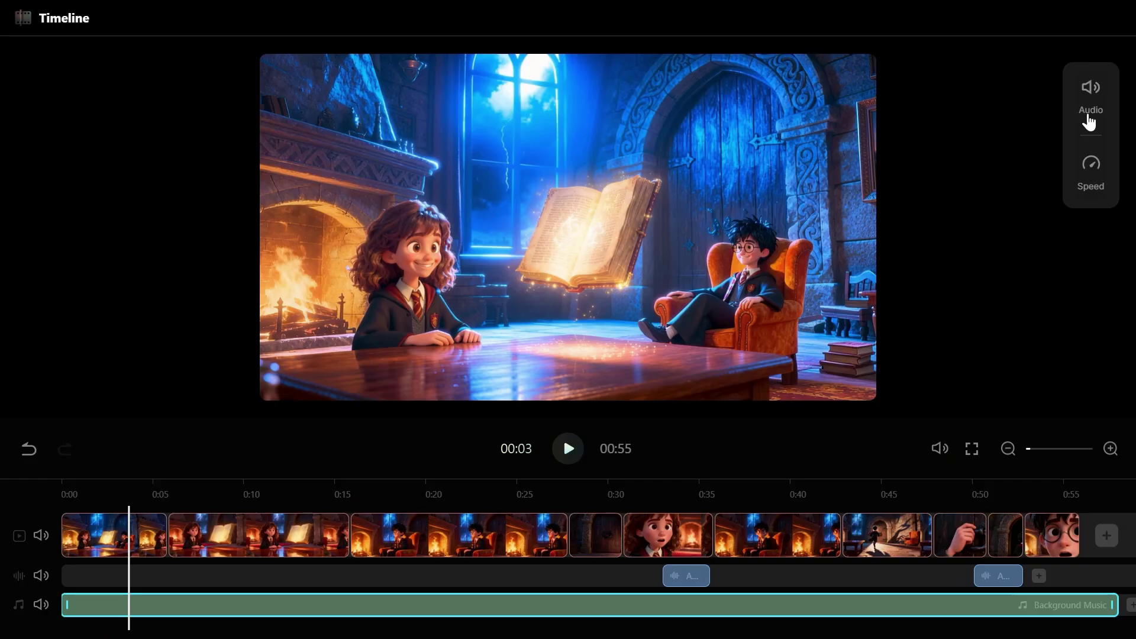
pyautogui.click(1108, 536)
pyautogui.scroll(-10, 474, 309)
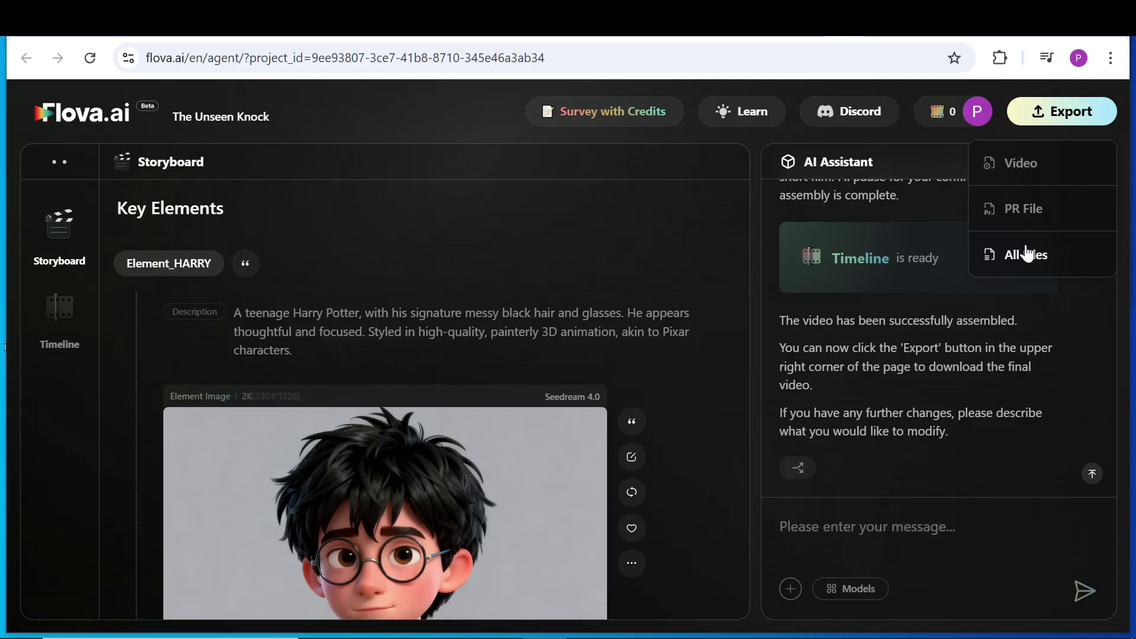
# Export the project as a PR File, and open the downloaded archive to inspect PremierePro.xml and the media folder
pyautogui.click(1032, 214)
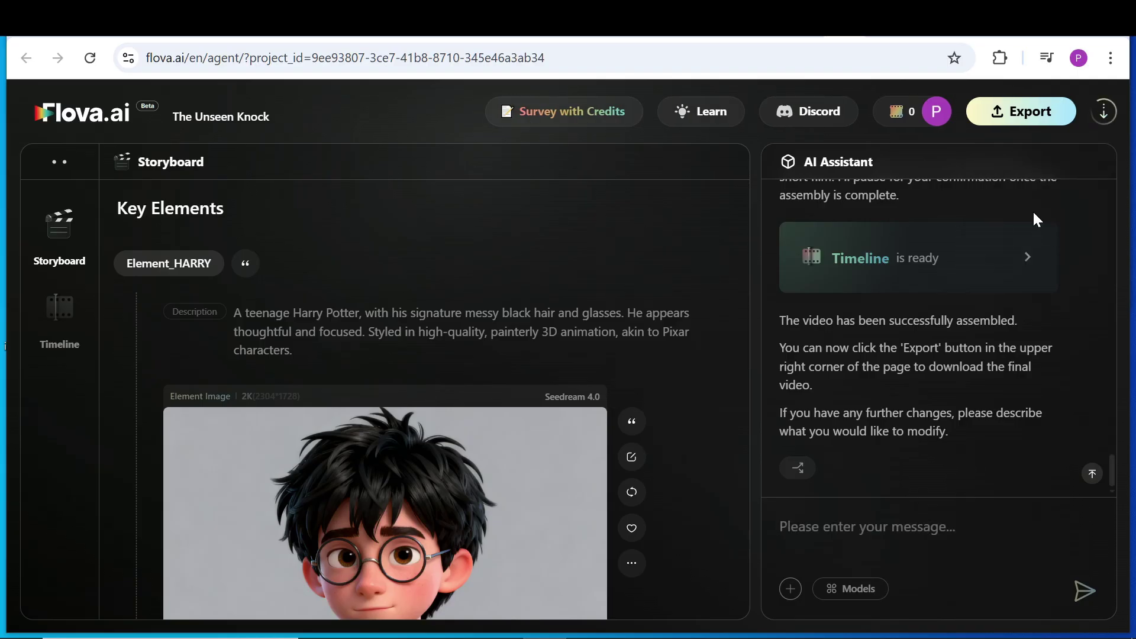
pyautogui.click(1104, 113)
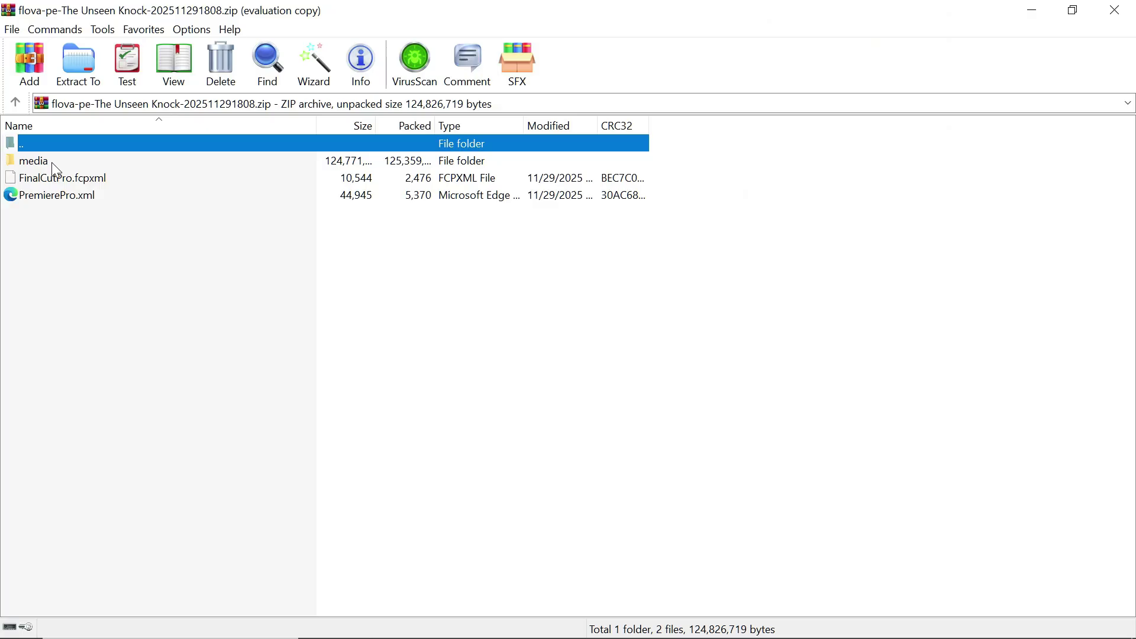
pyautogui.click(52, 199)
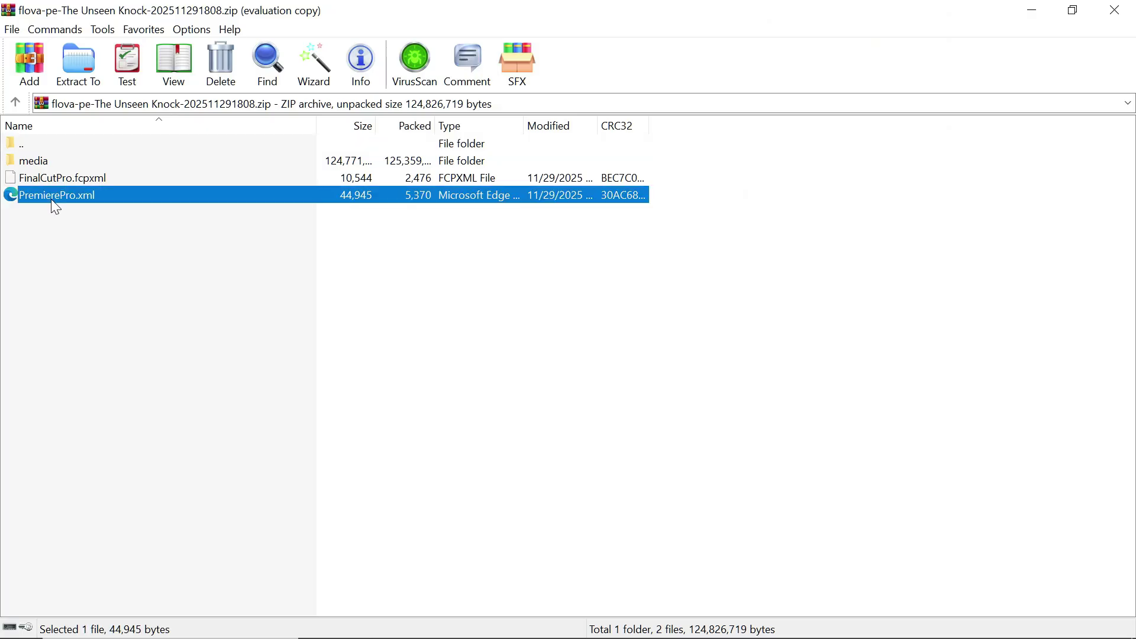
pyautogui.doubleClick(36, 161)
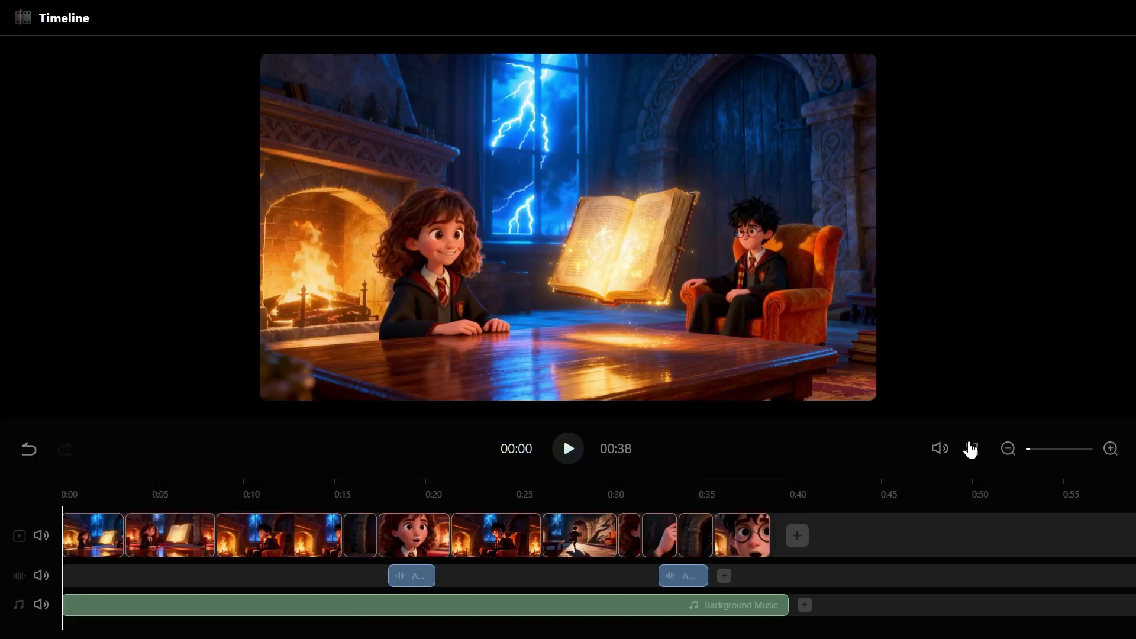
# Leave the full-screen timeline and review the assistant conversation through to its final assembly message
pyautogui.click(971, 448)
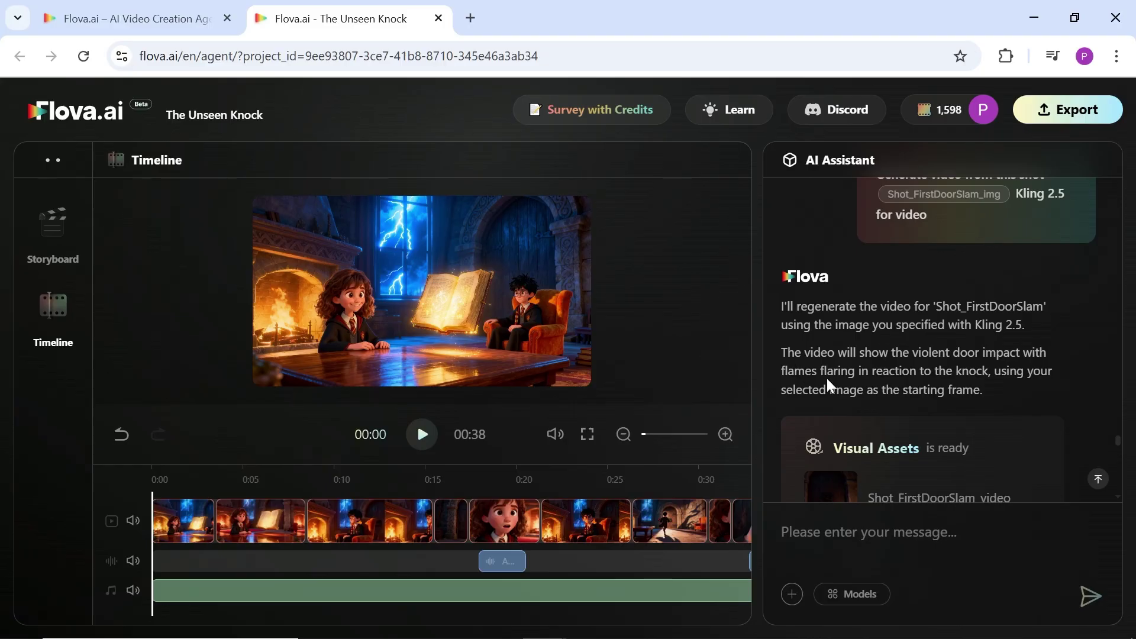
pyautogui.scroll(-15, 820, 417)
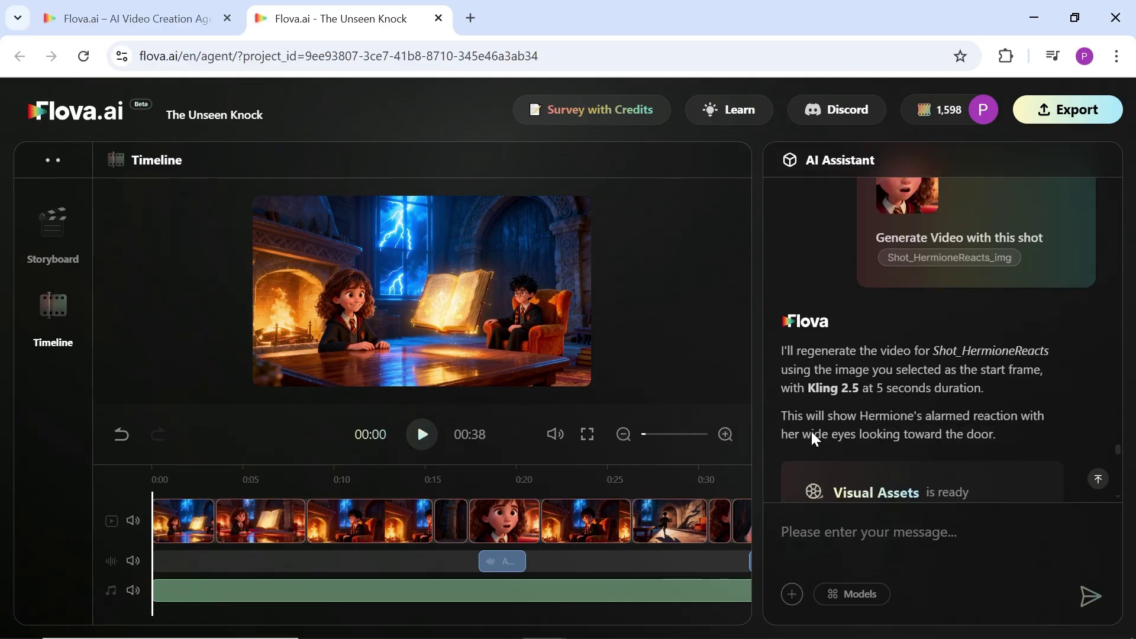
pyautogui.scroll(-3, 957, 481)
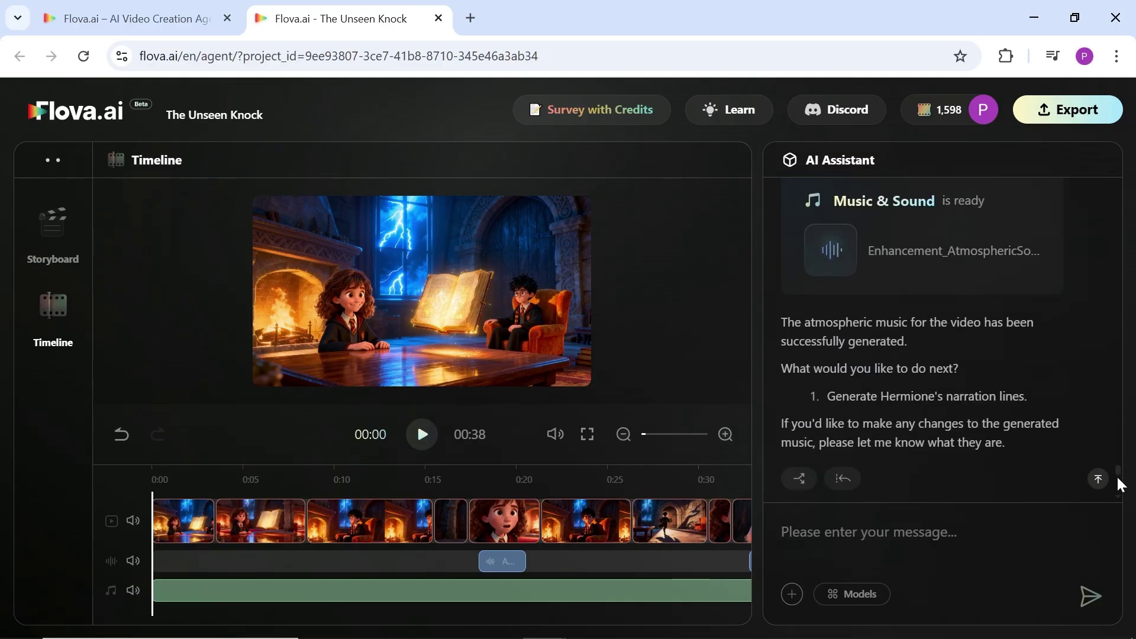
pyautogui.moveTo(1120, 478); pyautogui.dragTo(1118, 535)
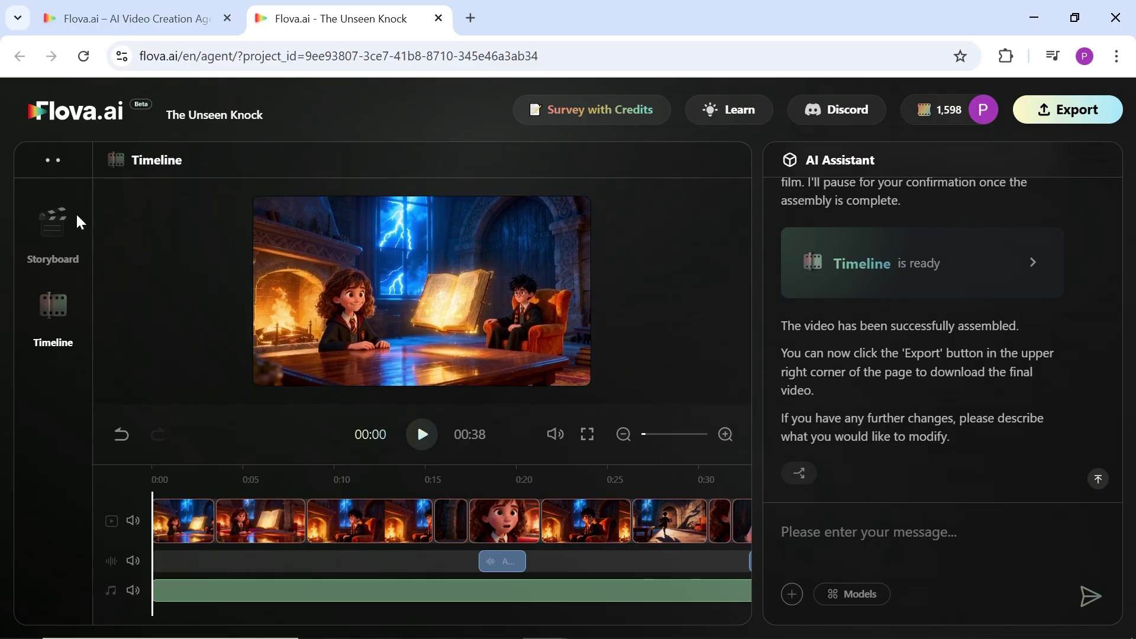
# Review the storyboard's key elements, from the Harry and Hermione character images to the wooden door
pyautogui.click(52, 227)
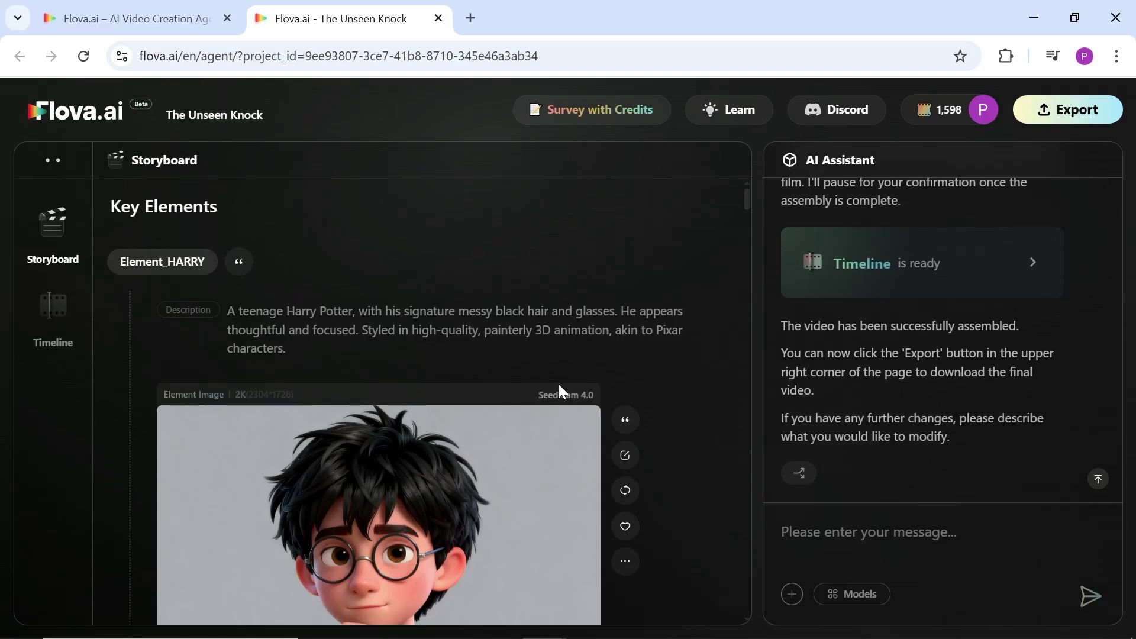
pyautogui.scroll(-10, 558, 385)
pyautogui.scroll(-15, 574, 376)
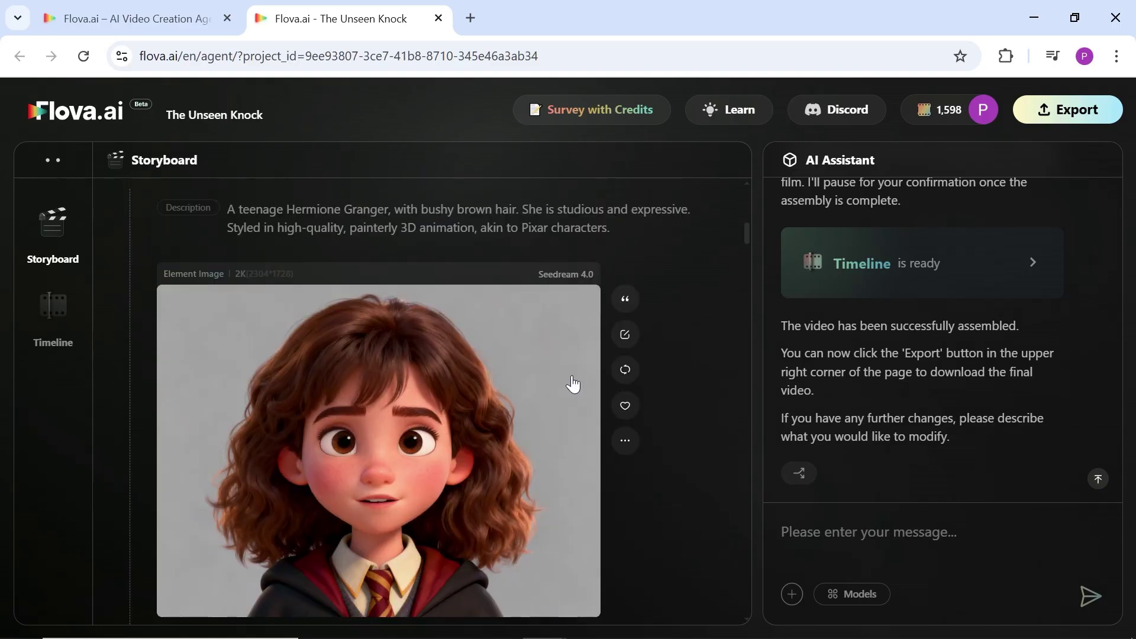
pyautogui.scroll(-5, 528, 362)
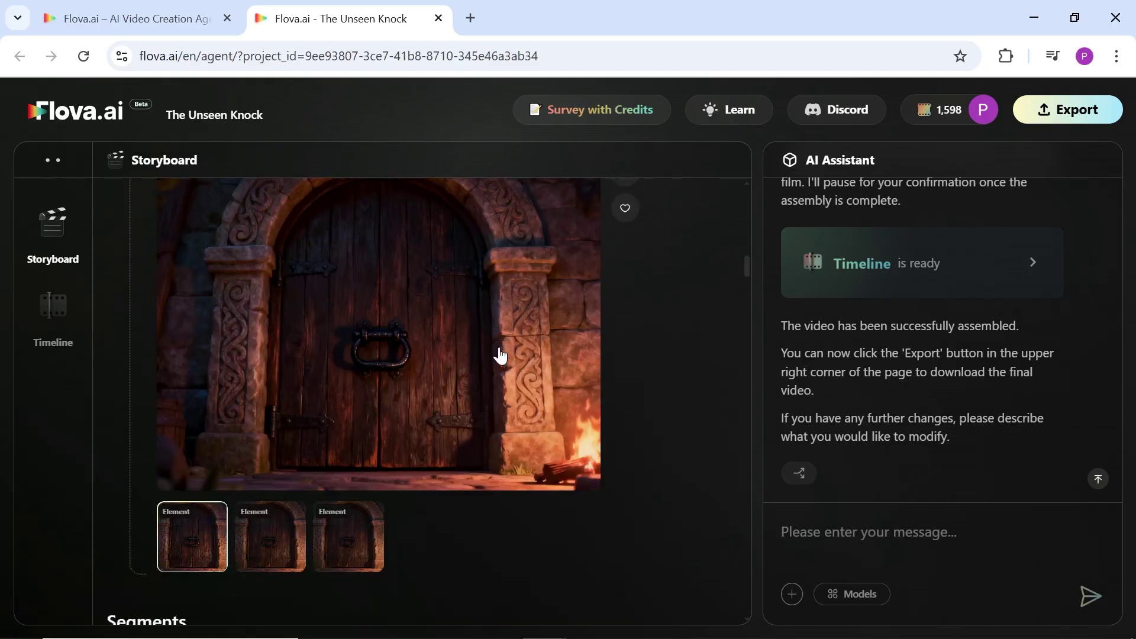
pyautogui.scroll(9, 501, 353)
pyautogui.scroll(10, 500, 354)
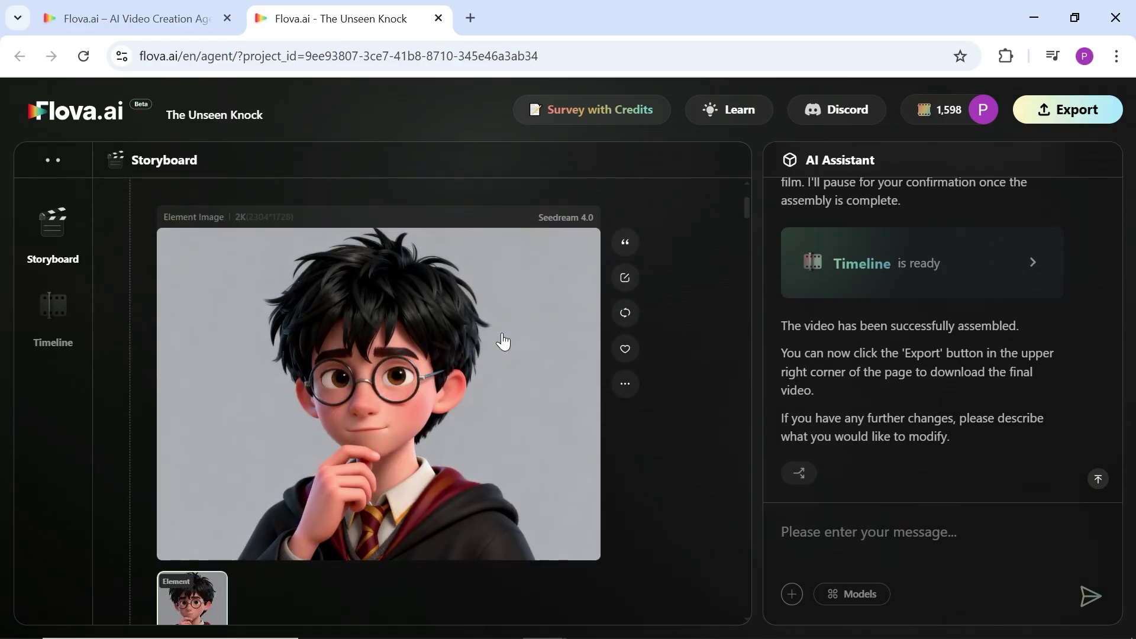
pyautogui.scroll(2, 503, 341)
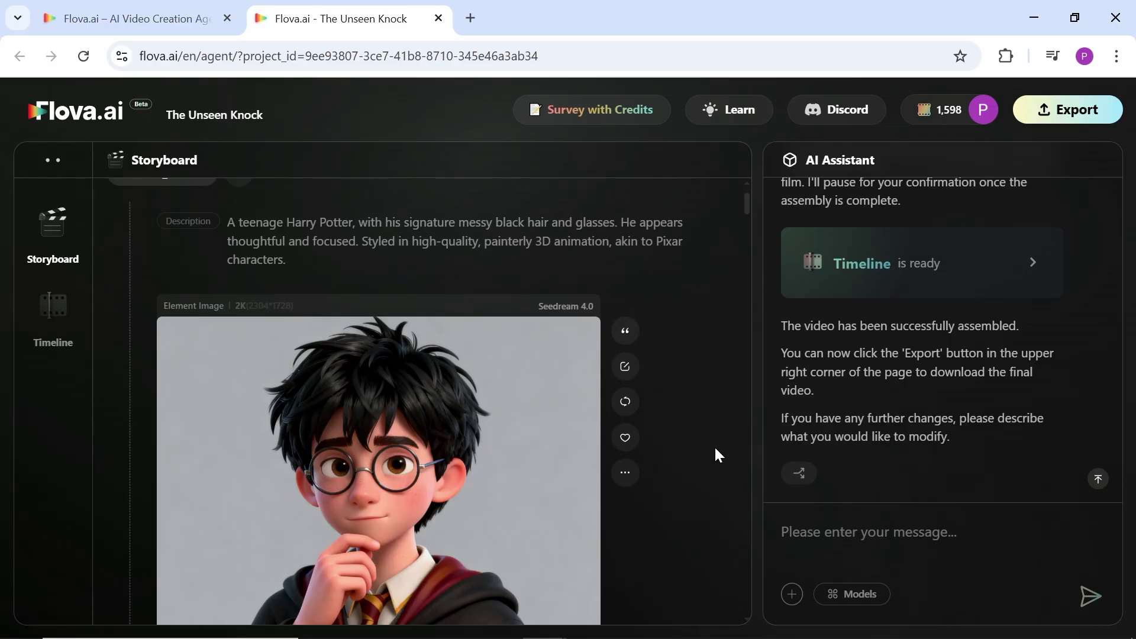
# Close the project tab, and preview example videos in the Created with Flova gallery on the homepage
pyautogui.hotkey('ctrl', 'w')
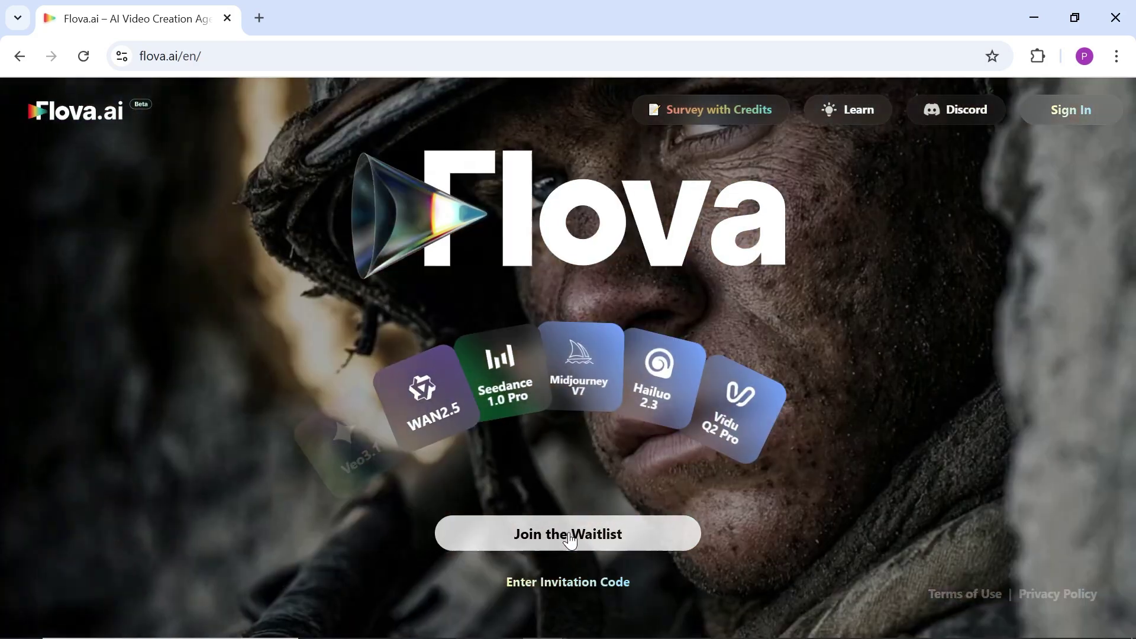
pyautogui.click(570, 534)
pyautogui.scroll(-3, 1089, 318)
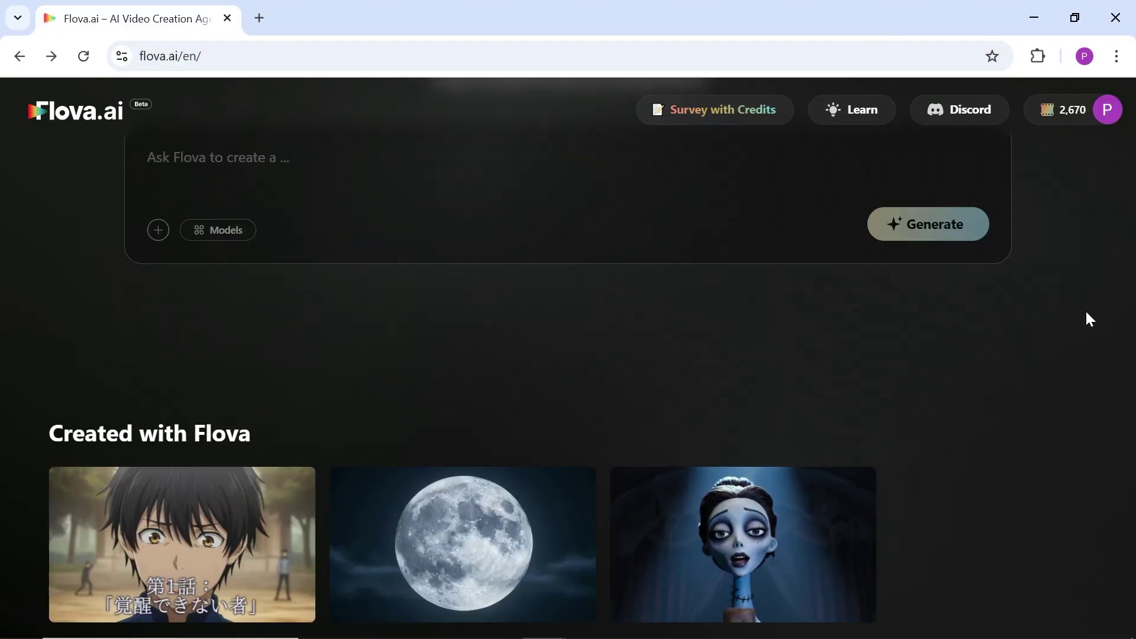
pyautogui.scroll(-5, 1089, 318)
pyautogui.moveTo(559, 323)
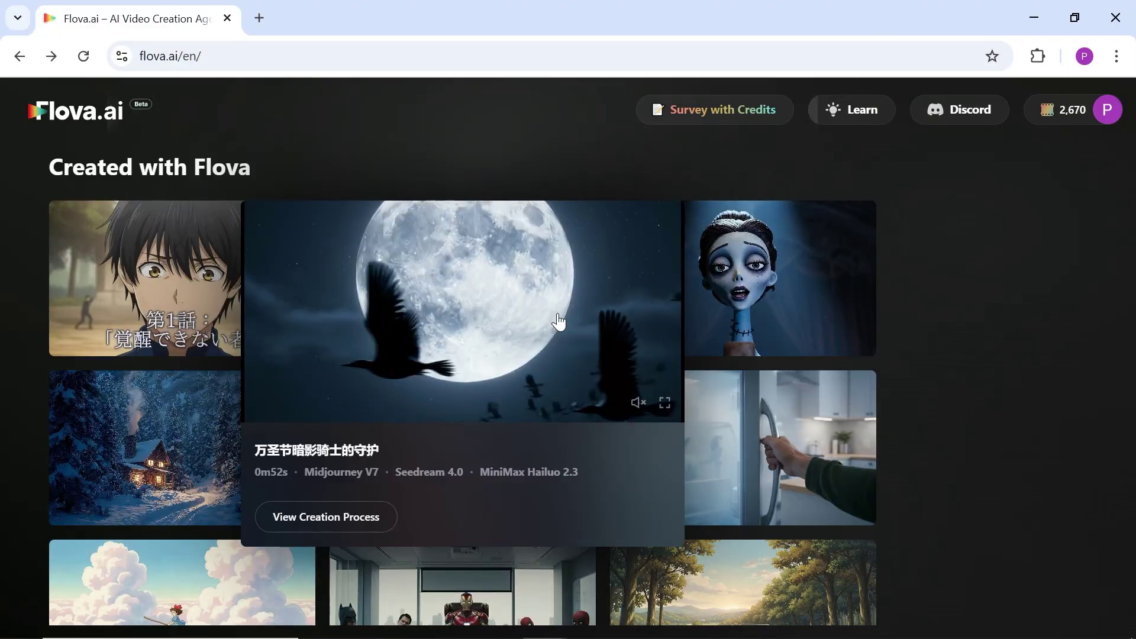
pyautogui.moveTo(800, 356)
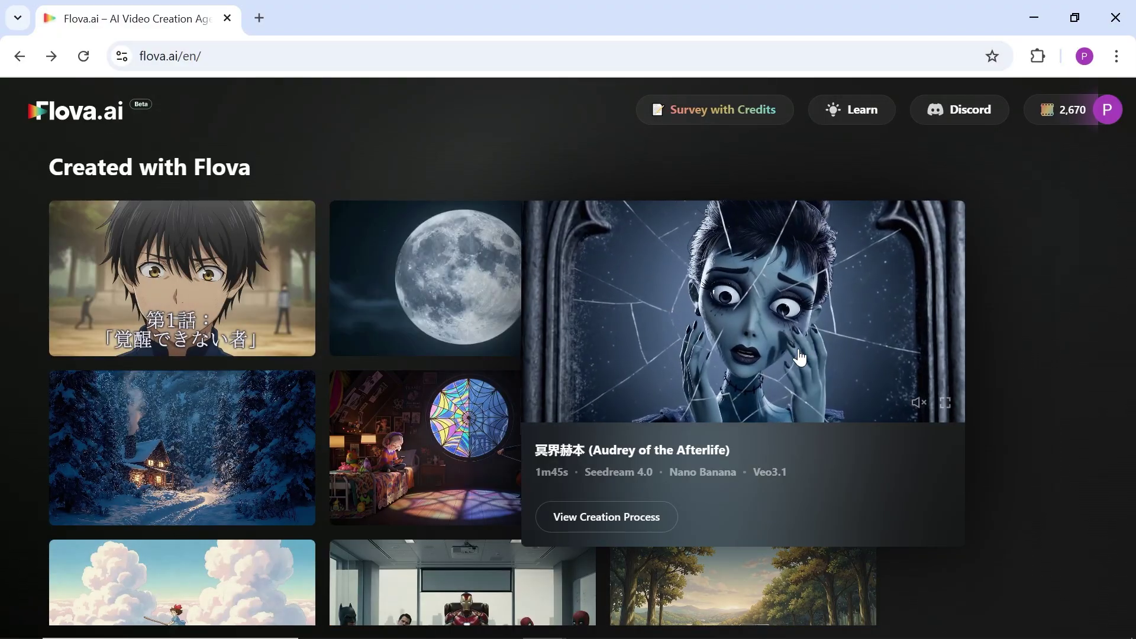
pyautogui.scroll(-7, 800, 357)
pyautogui.moveTo(728, 379)
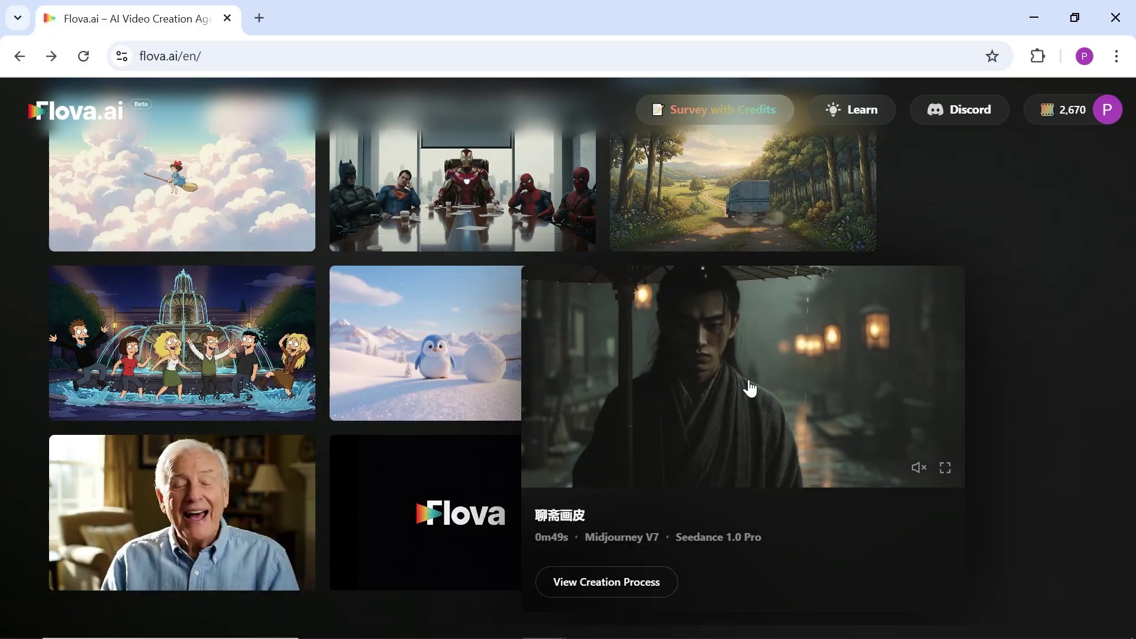
pyautogui.scroll(5, 750, 389)
# Open the creation process of The Uninvited Guest, and review its assistant conversation and storyboard down to the Shot_EnidOnPhone video
pyautogui.click(596, 381)
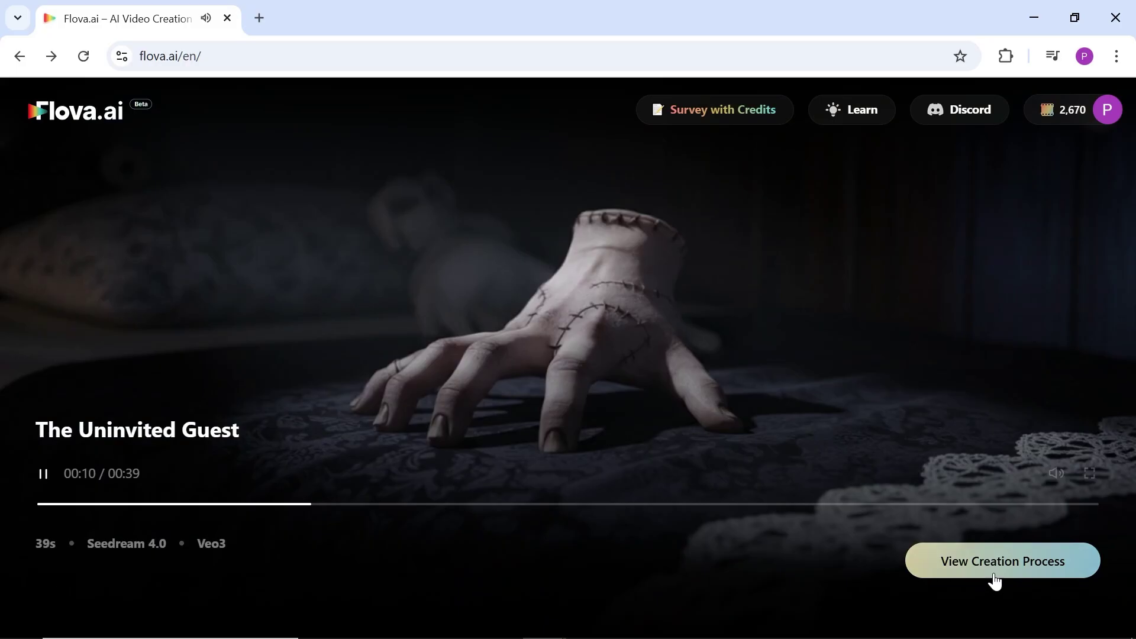
pyautogui.click(994, 582)
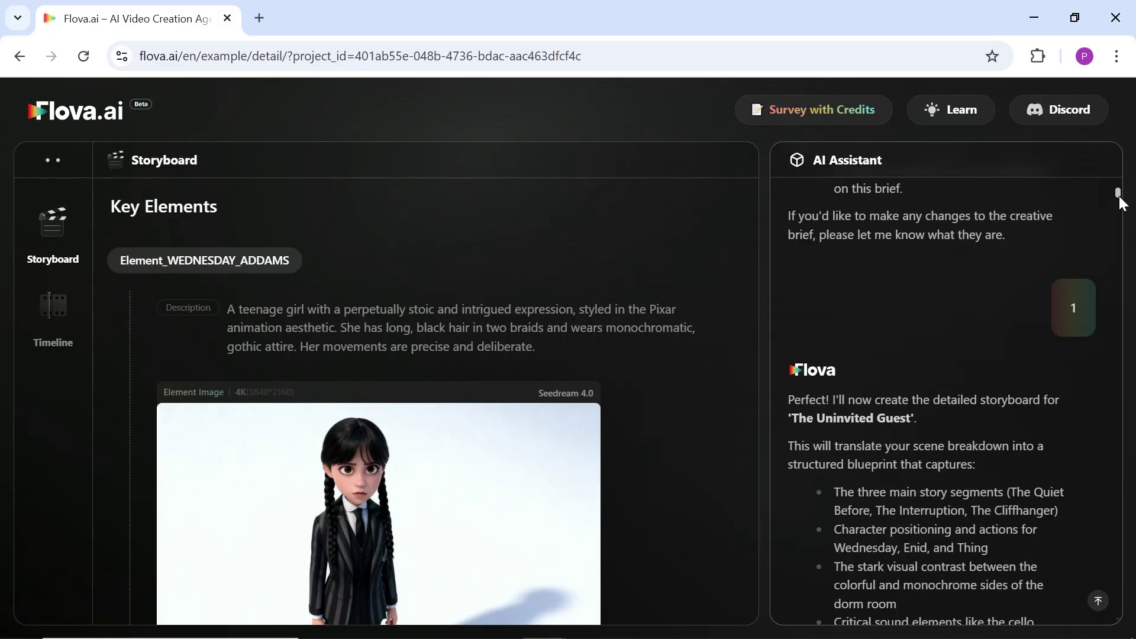
pyautogui.scroll(-10, 691, 545)
pyautogui.scroll(-10, 686, 544)
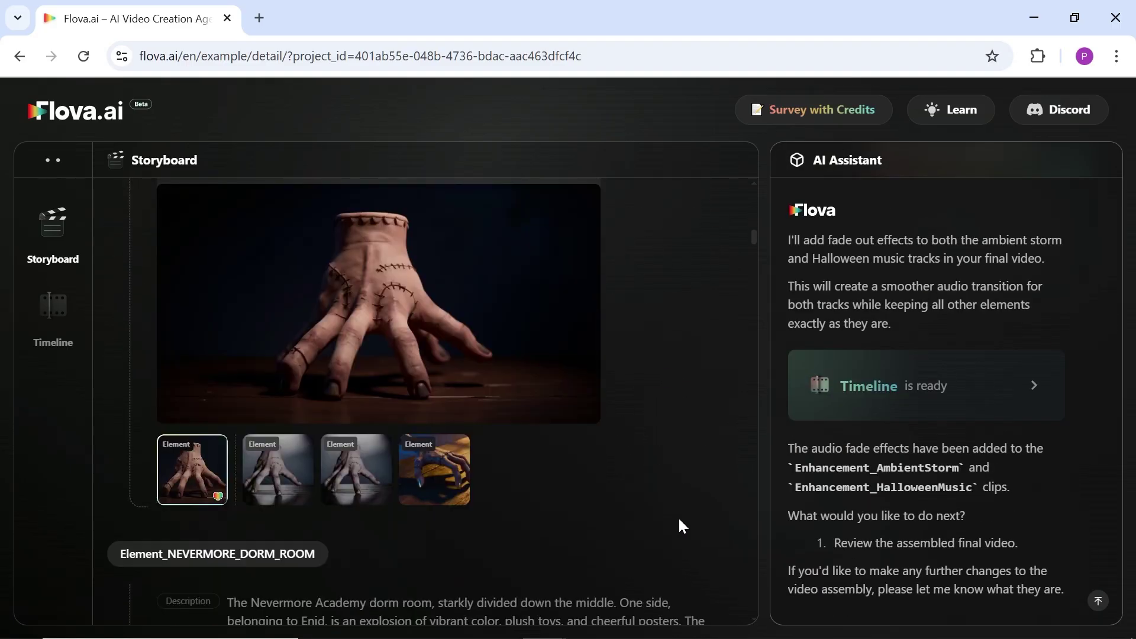
pyautogui.scroll(-15, 678, 517)
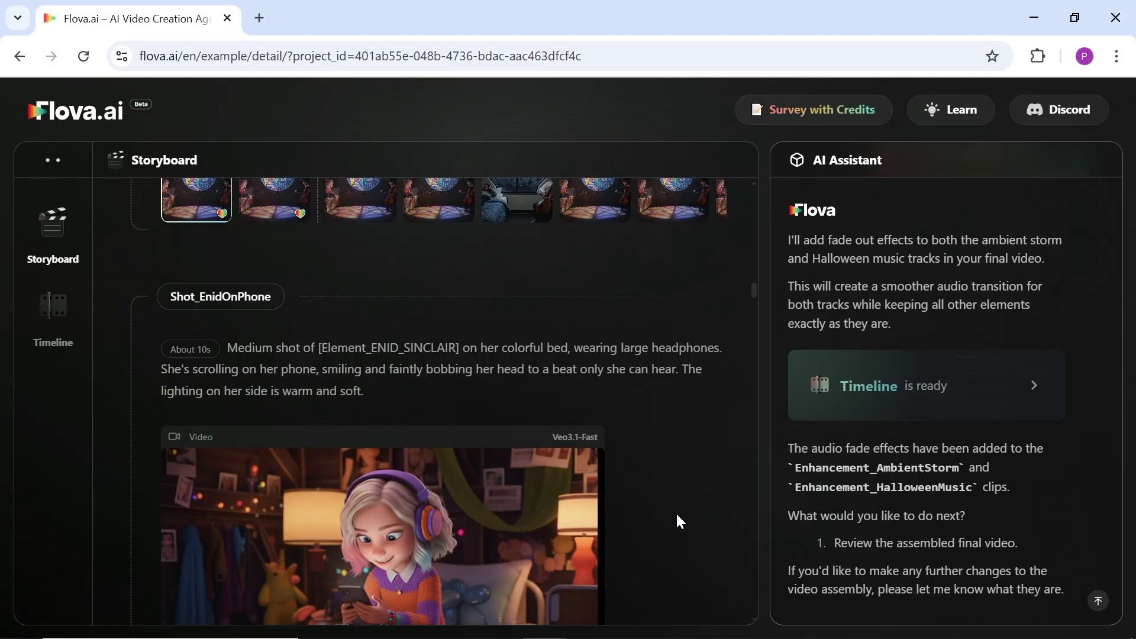
pyautogui.scroll(-3, 676, 512)
pyautogui.moveTo(462, 418)
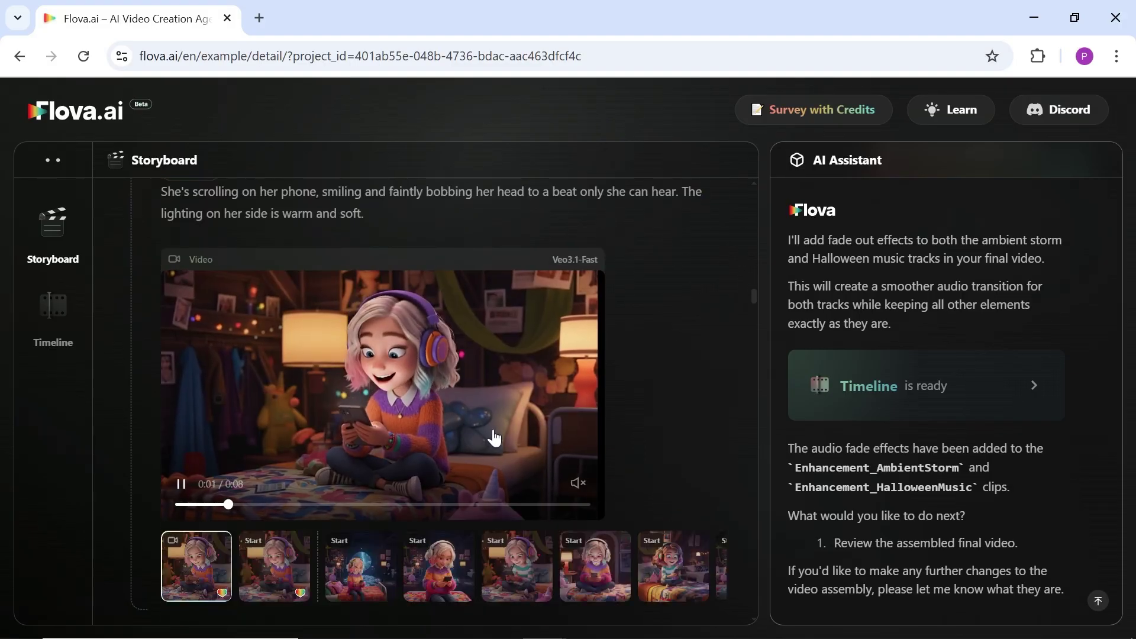
# Open the example's timeline in full screen, check frames at several points up to 00:22, and exit full screen
pyautogui.click(52, 306)
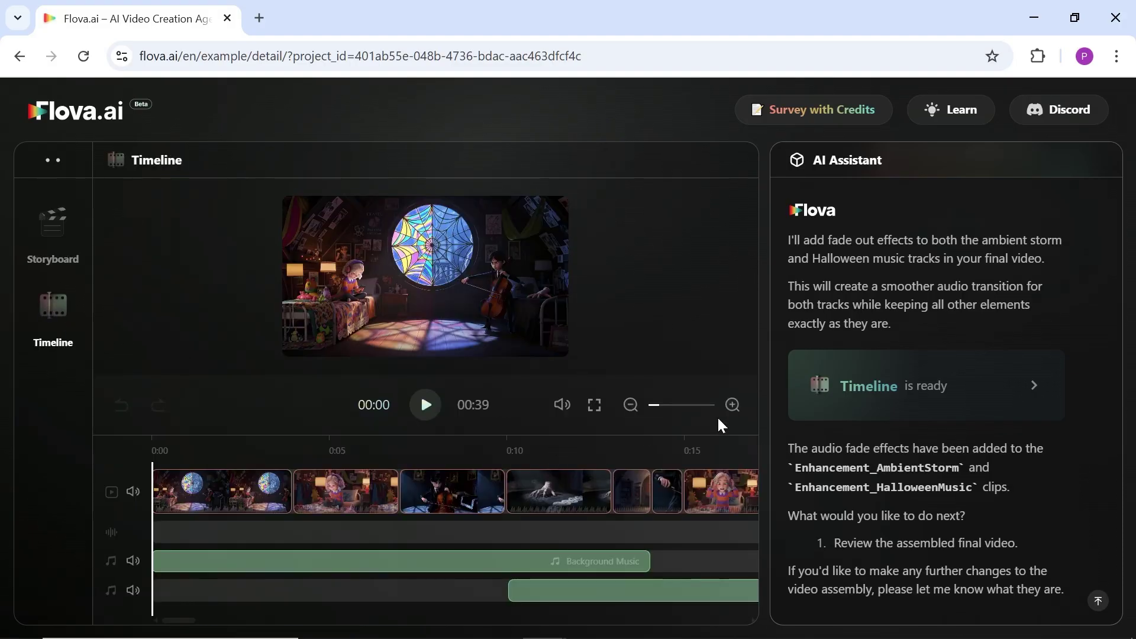
pyautogui.click(595, 406)
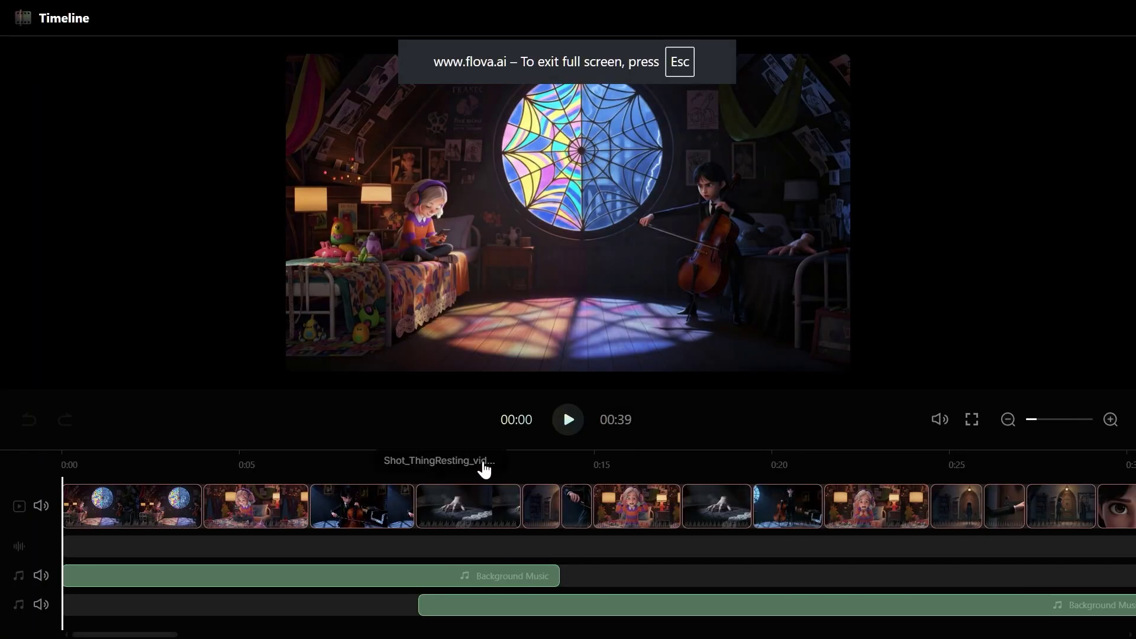
pyautogui.click(519, 480)
pyautogui.click(694, 474)
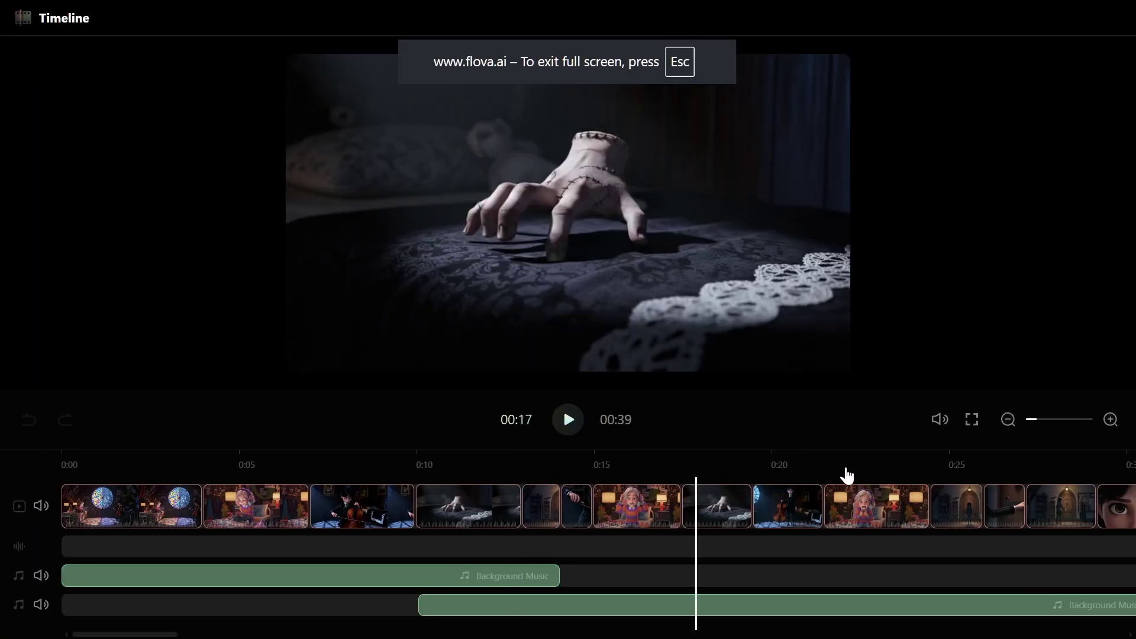
pyautogui.click(847, 474)
pyautogui.press('Escape')
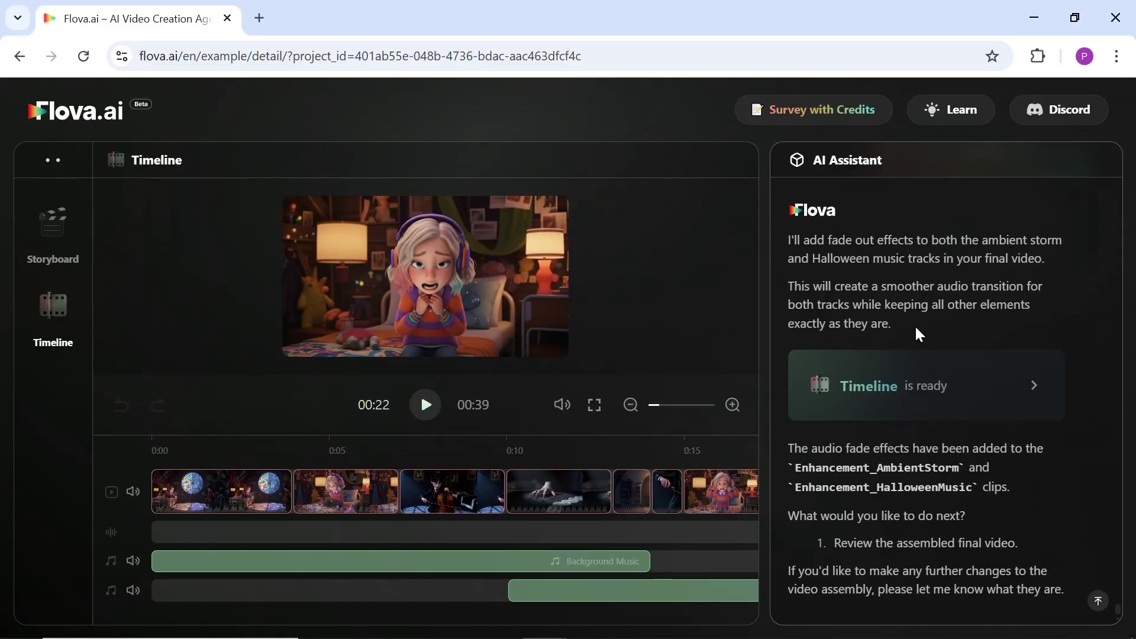